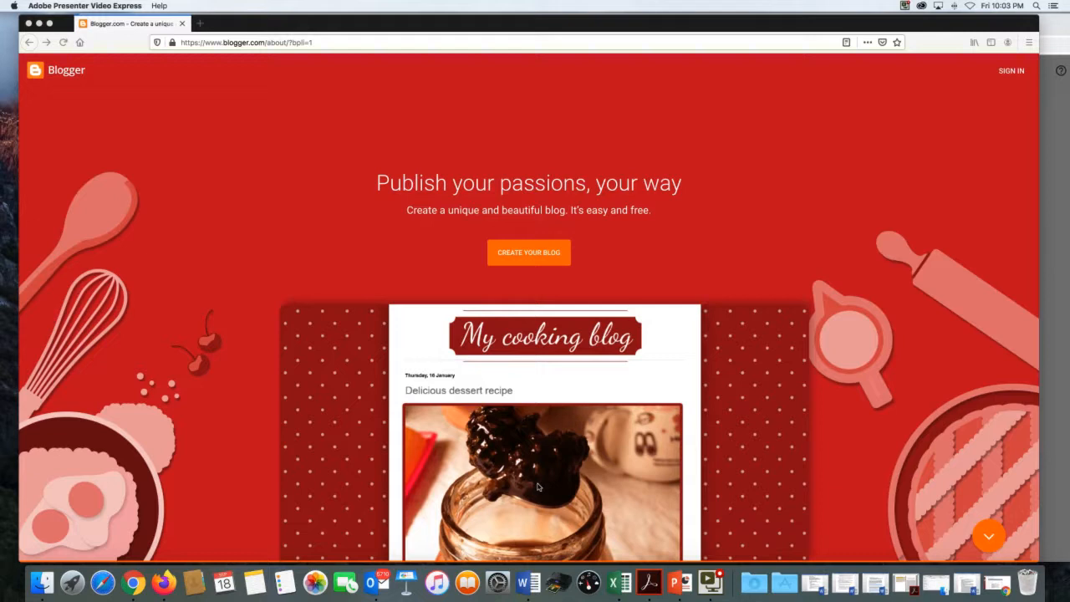
- Bring Firefox forward and start creating a new blog from the Blogger landing page
left_click(533, 250)
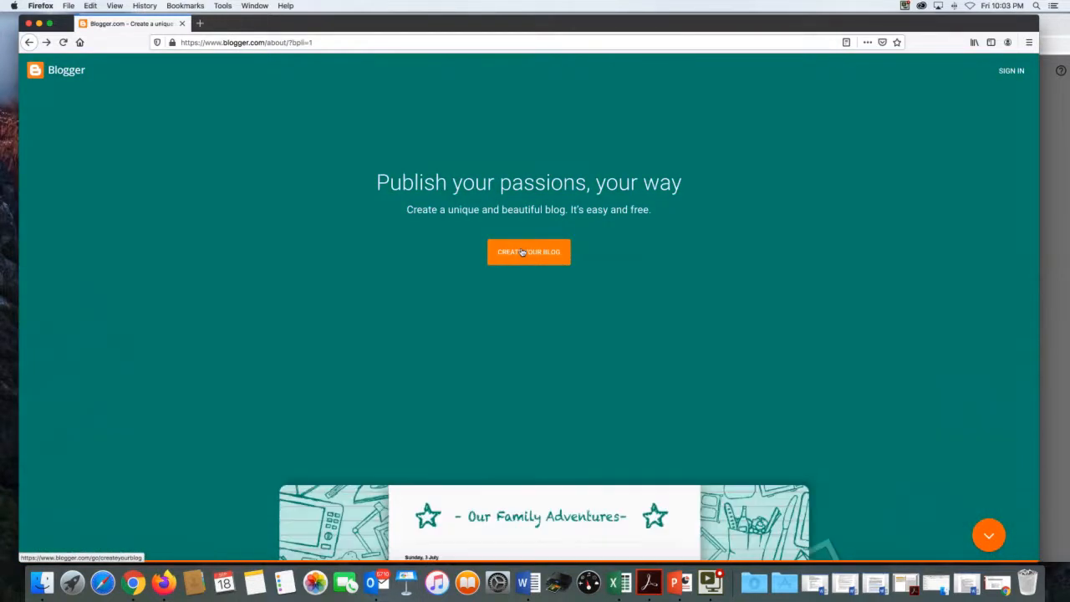
left_click(561, 253)
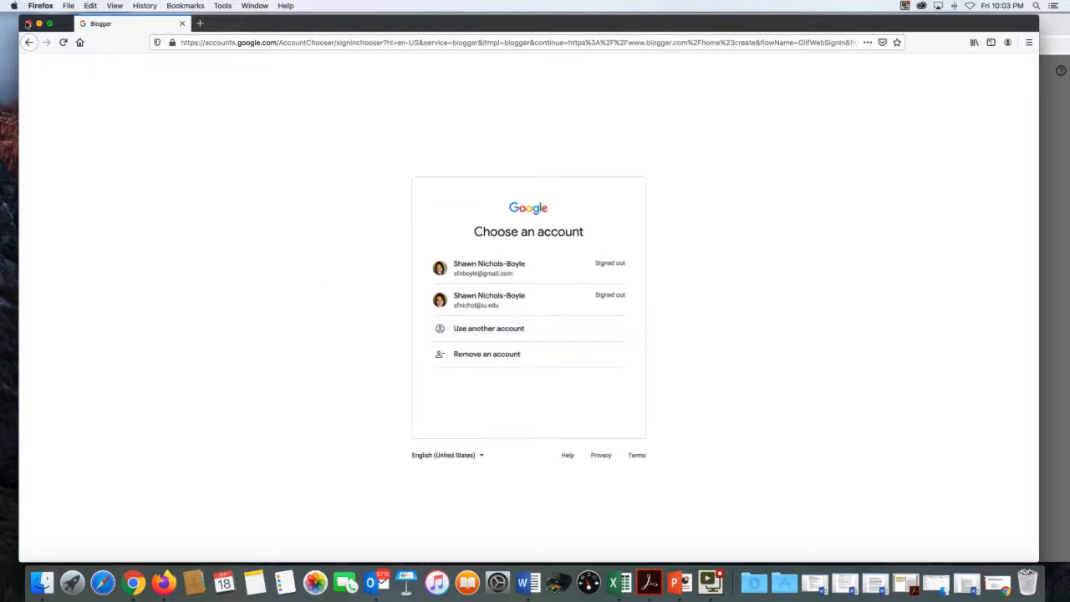
- In Chrome at 150% zoom, enter the blog title 'Writing for the Web 2020' and continue
left_click(28, 23)
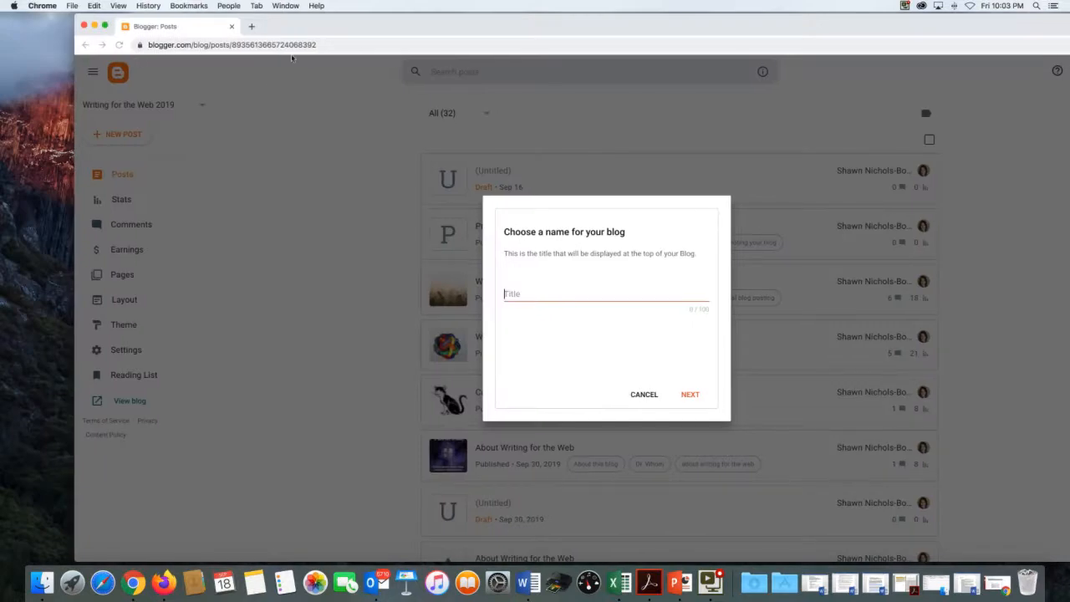
left_click_drag(319, 25, 289, 24)
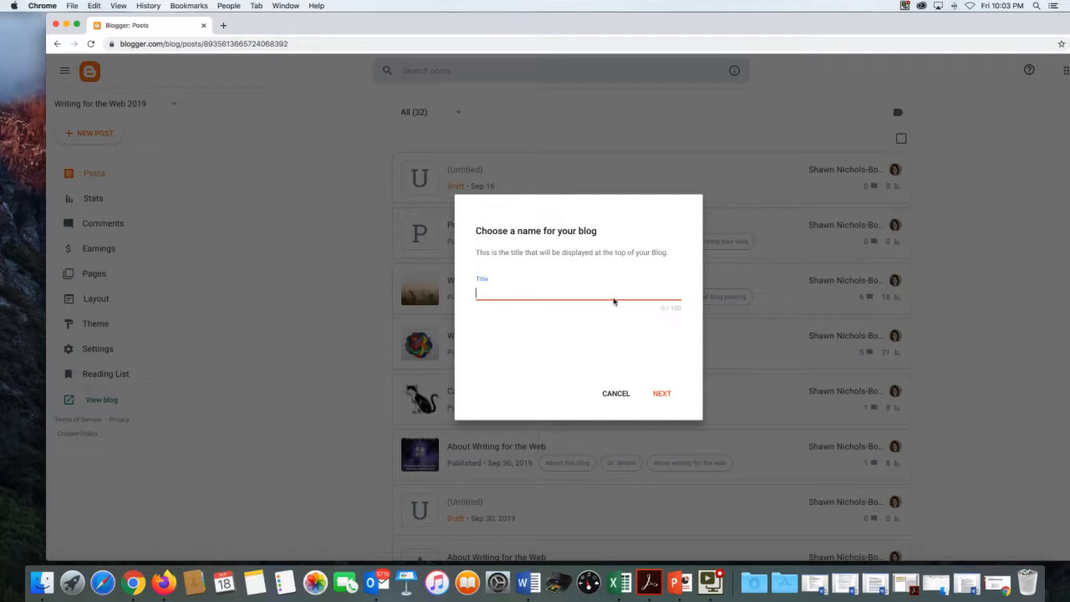
key("super+equal")
key("super+equal")
key("super+equal")
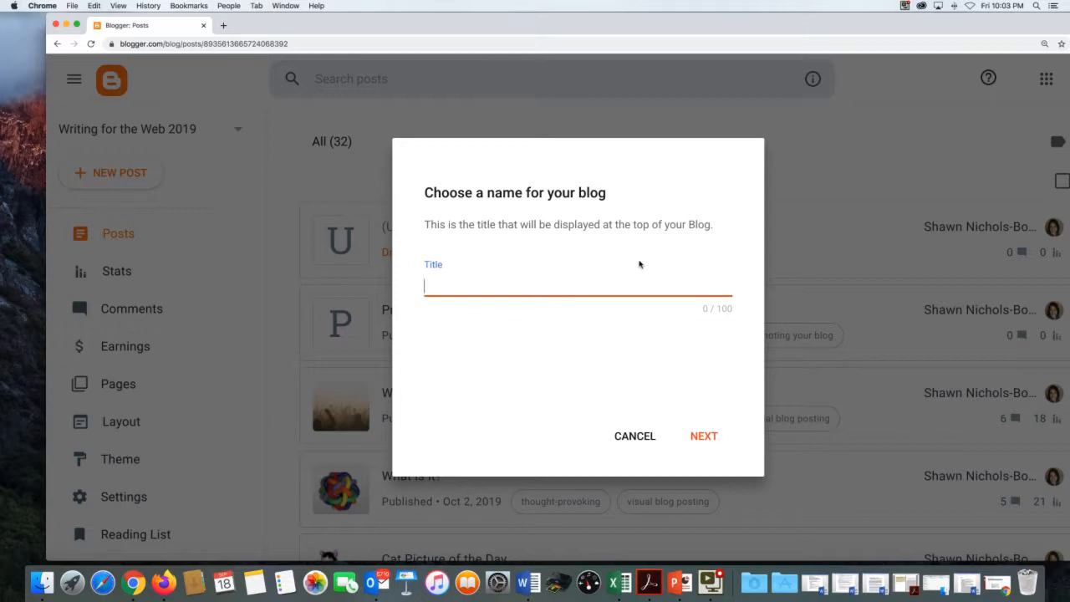
type("Writing for")
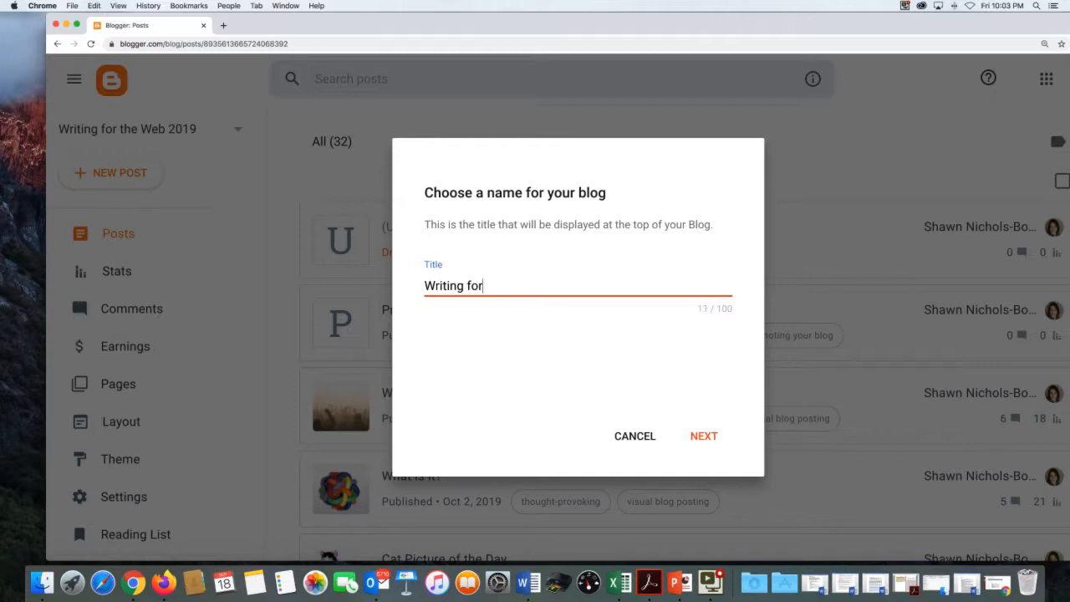
type(" the Web 2020")
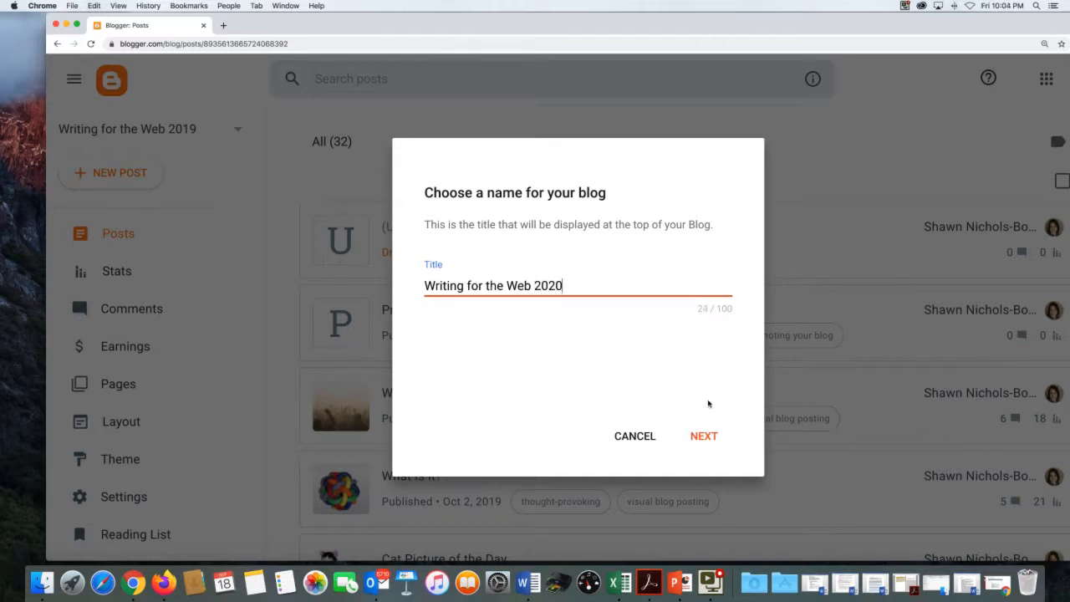
left_click(704, 437)
- Enter the address writing4theweb2020, fixing typos and removing the hyphen until it's available
left_click(482, 280)
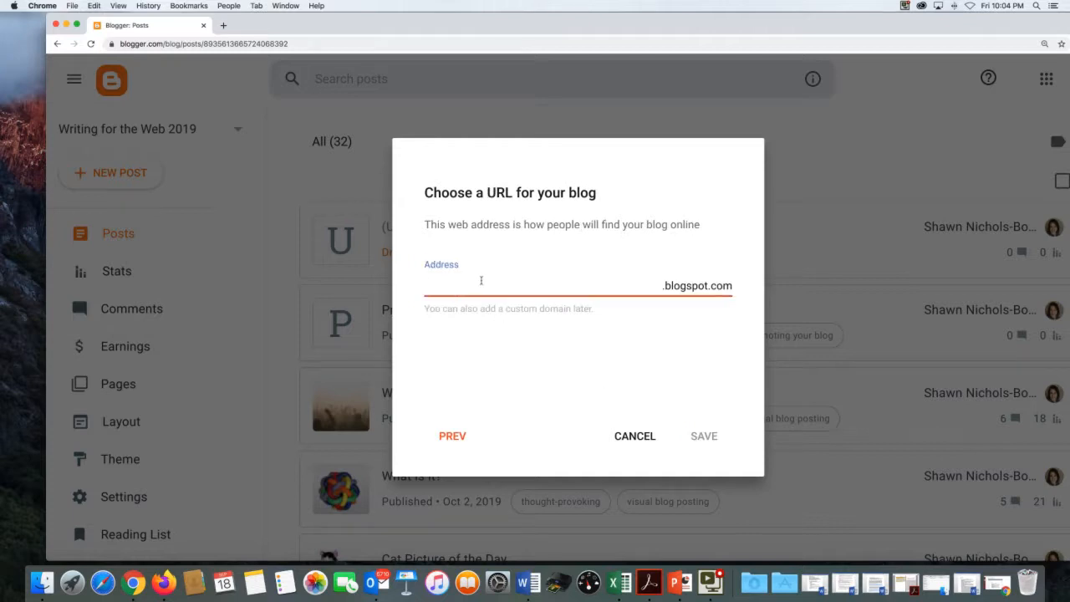
type("writing4theweb")
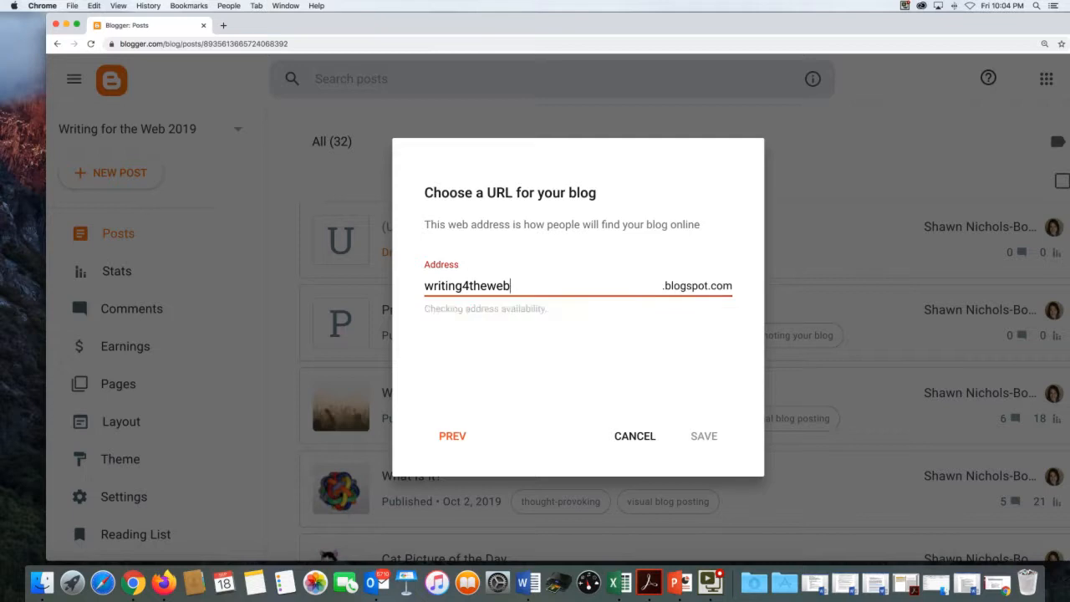
type("-snb")
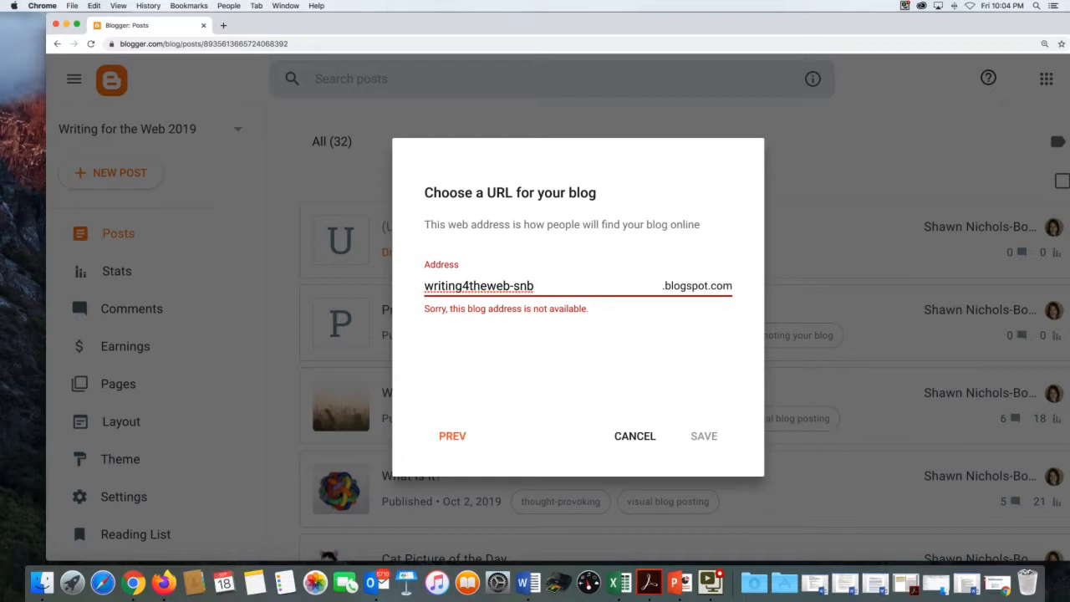
key("BackSpace")
key("BackSpace")
key("BackSpace")
type("2020")
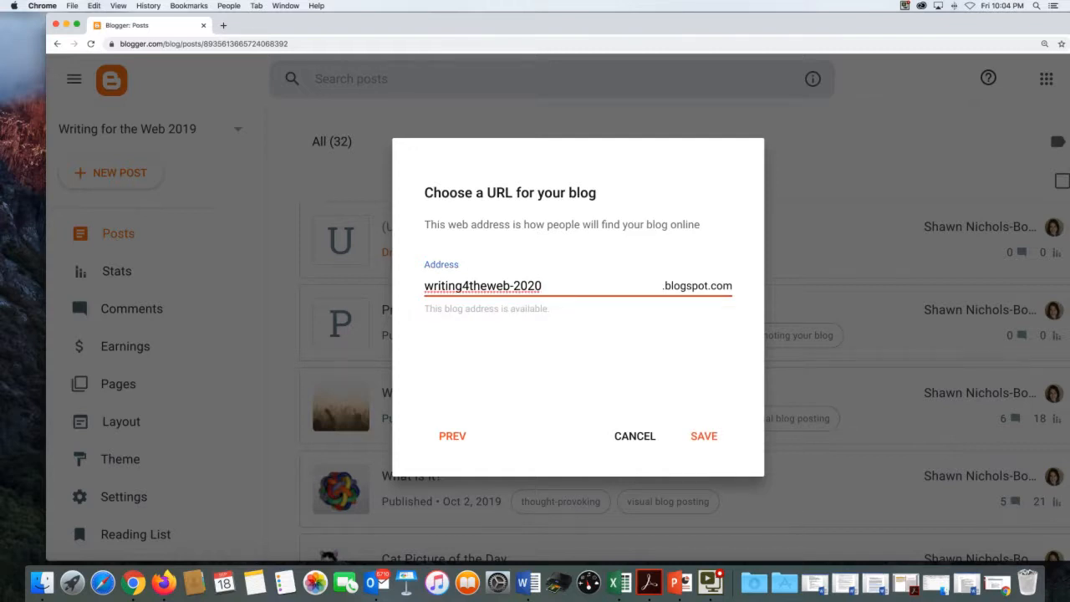
left_click(514, 285)
key("BackSpace")
- Save the writing4theweb2020 blog, view it live in a new tab, then go to Layout
left_click(697, 437)
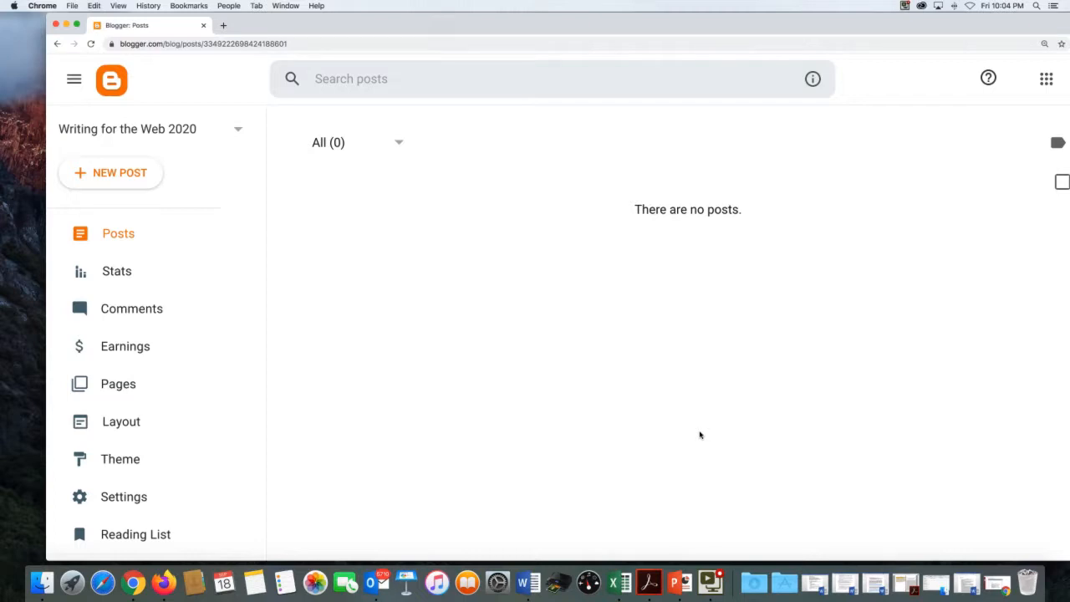
left_click_drag(368, 25, 337, 24)
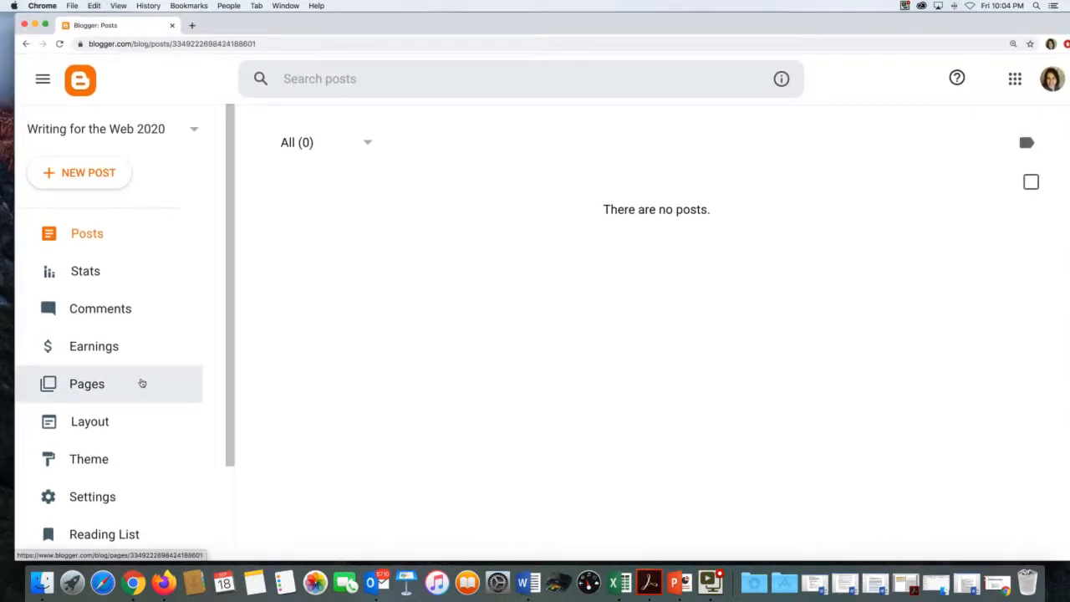
scroll(142, 383, "down", 3)
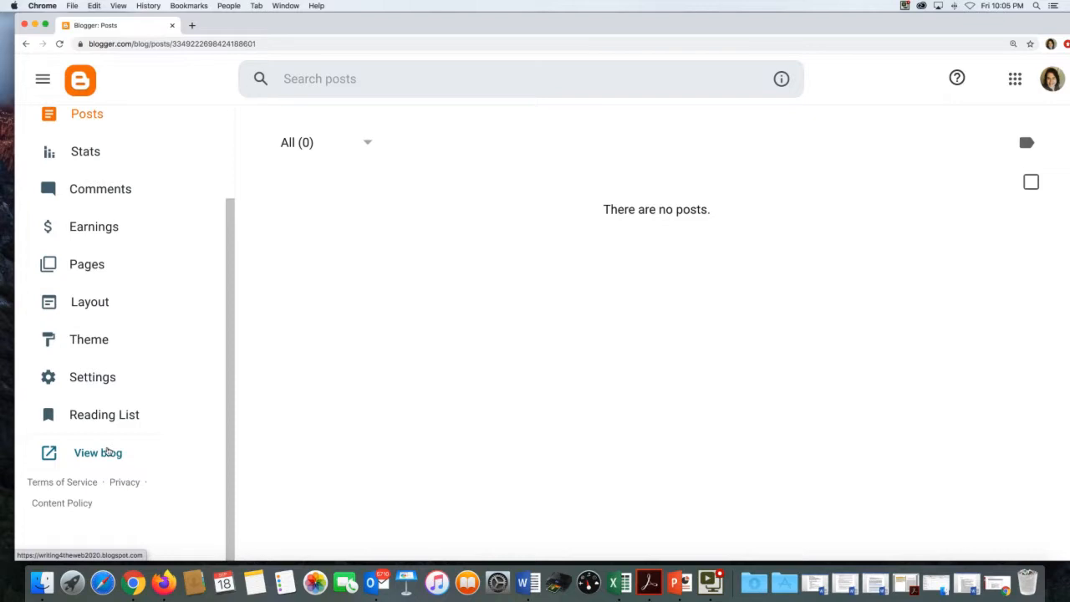
left_click(107, 453)
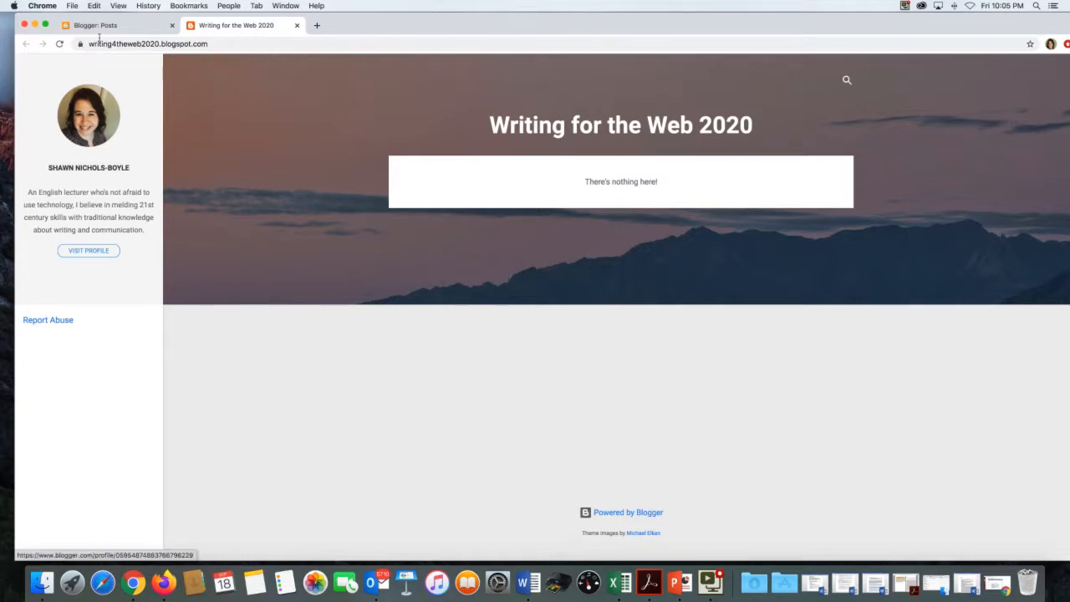
left_click(143, 25)
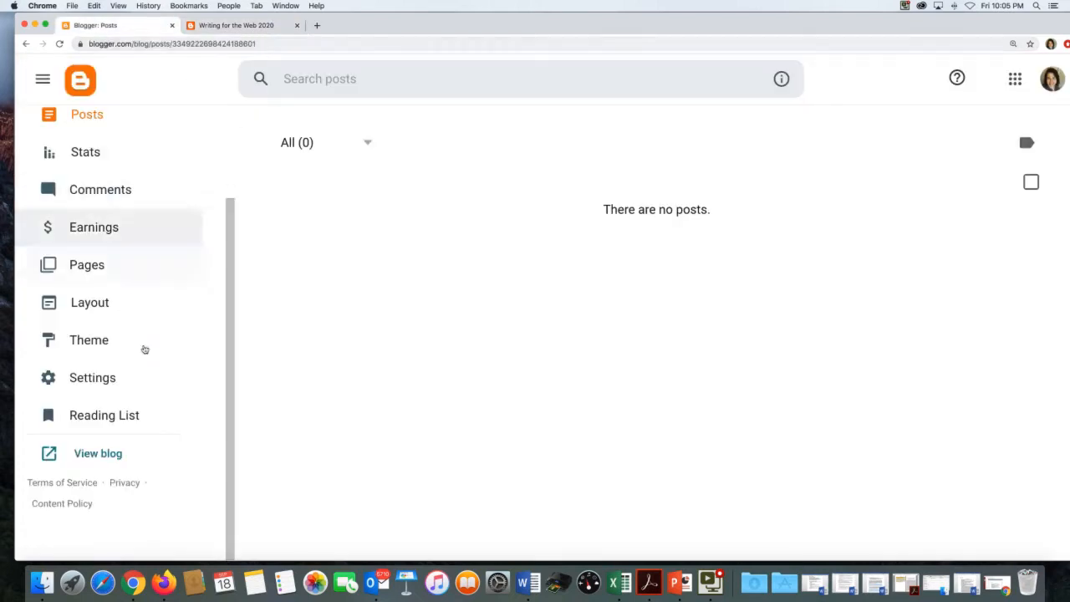
left_click(91, 306)
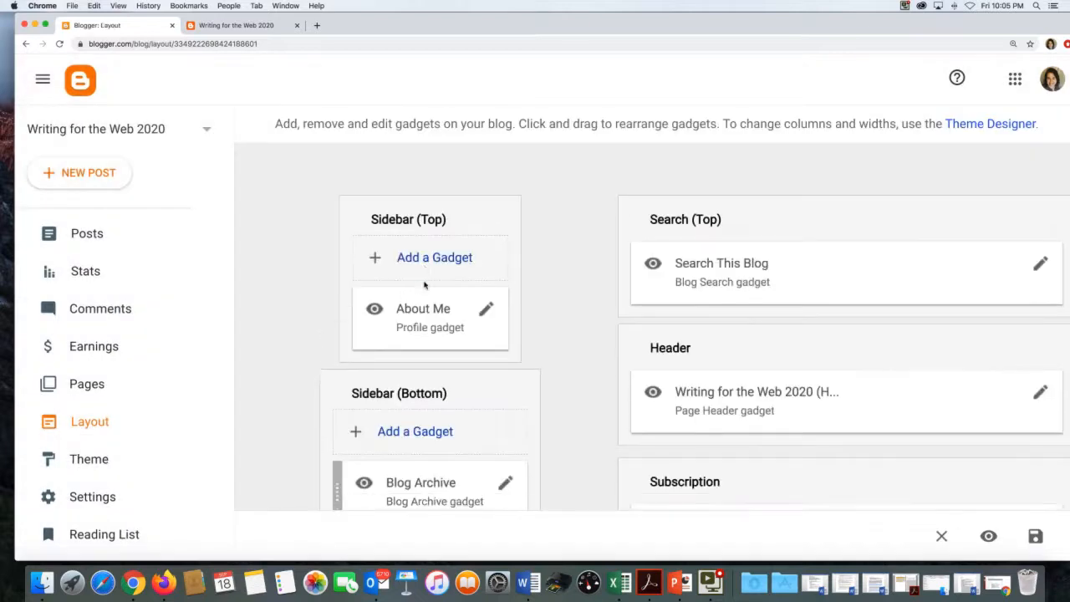
- Scroll through the sidebar, search, header and subscription gadgets, then go to the Theme page
scroll(424, 285, "down", 3)
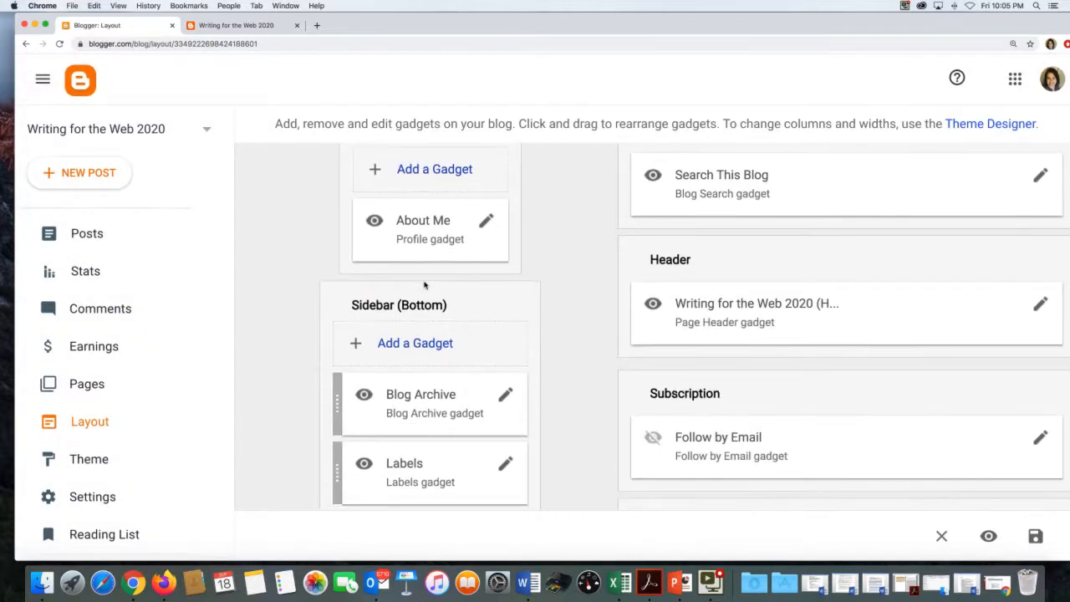
scroll(690, 413, "down", 5)
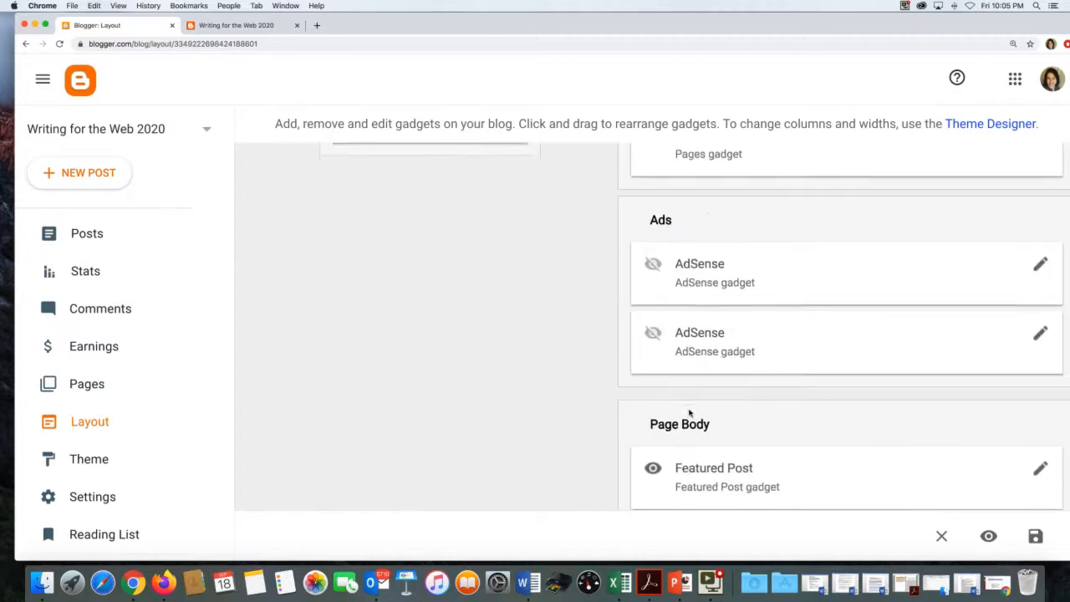
scroll(689, 412, "down", 5)
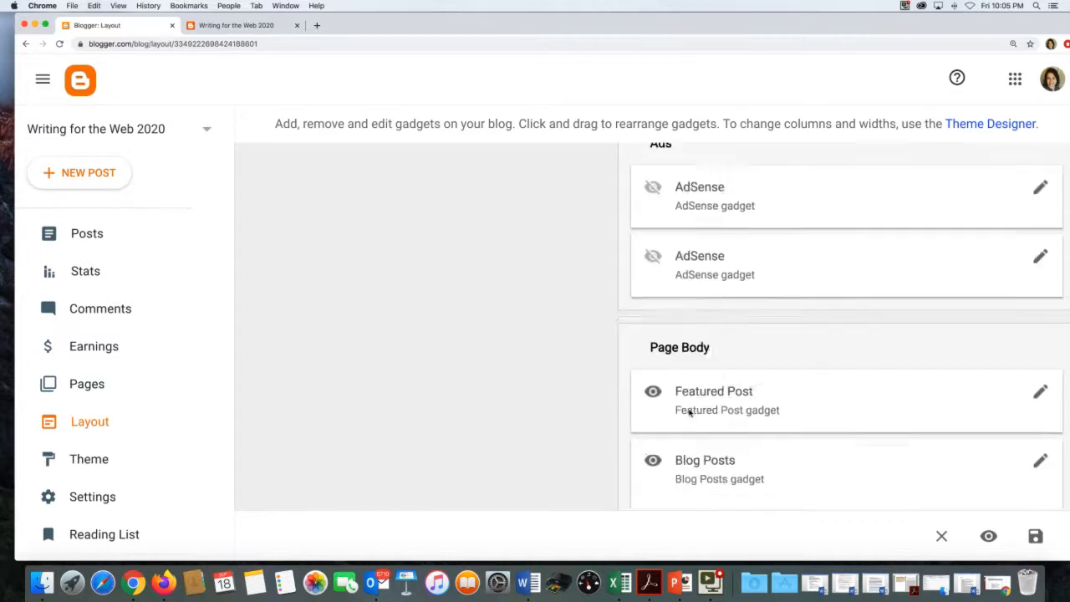
scroll(690, 412, "up", 10)
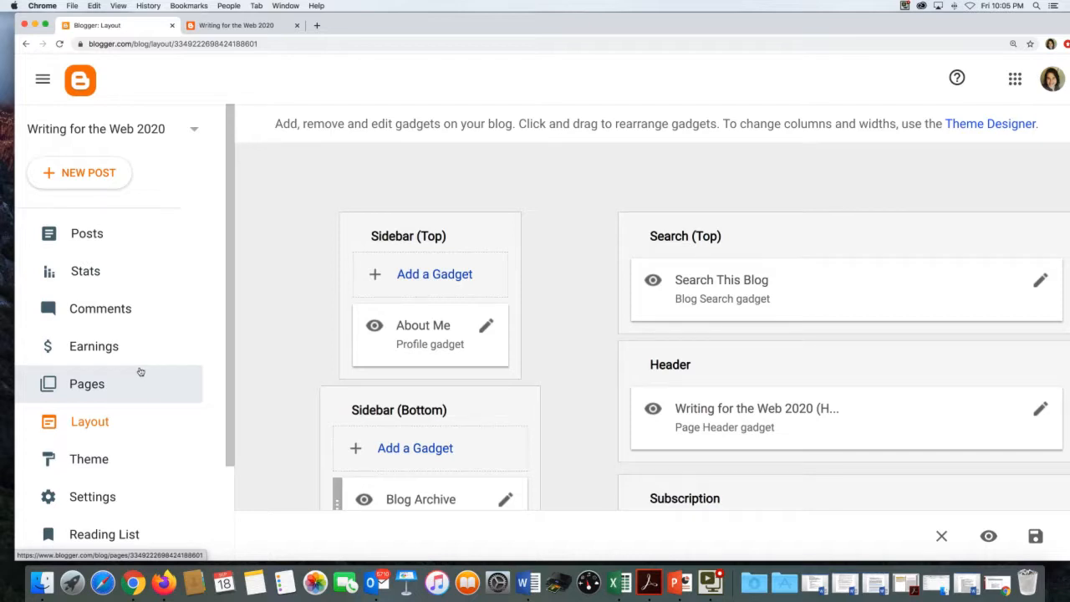
scroll(138, 371, "down", 3)
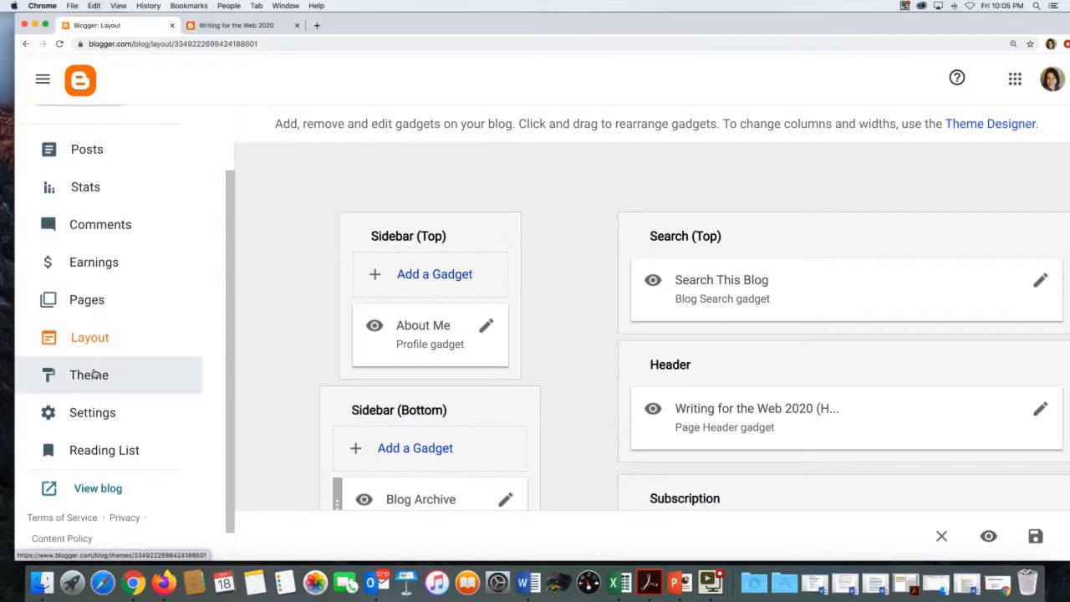
left_click(94, 374)
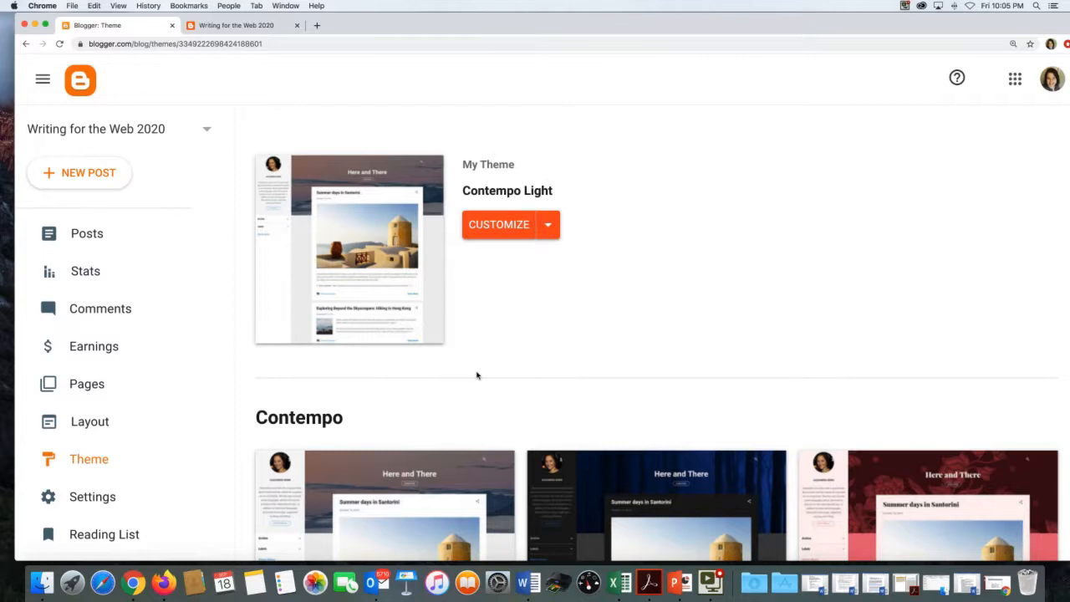
- Scroll the theme gallery down to the Simple collection and open the Literate theme's options
scroll(476, 375, "down", 1)
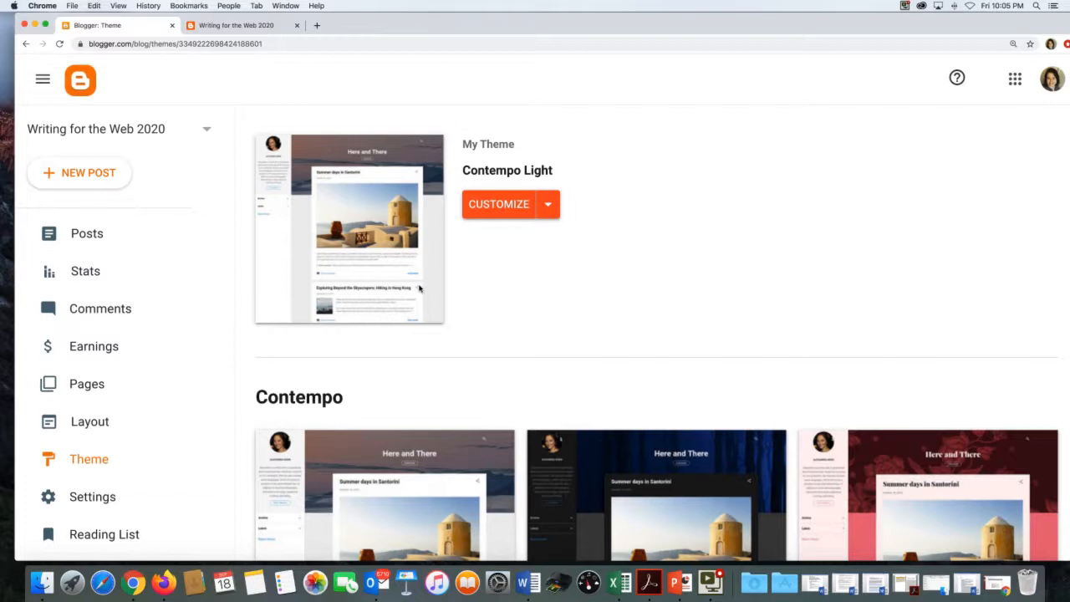
scroll(419, 288, "down", 10)
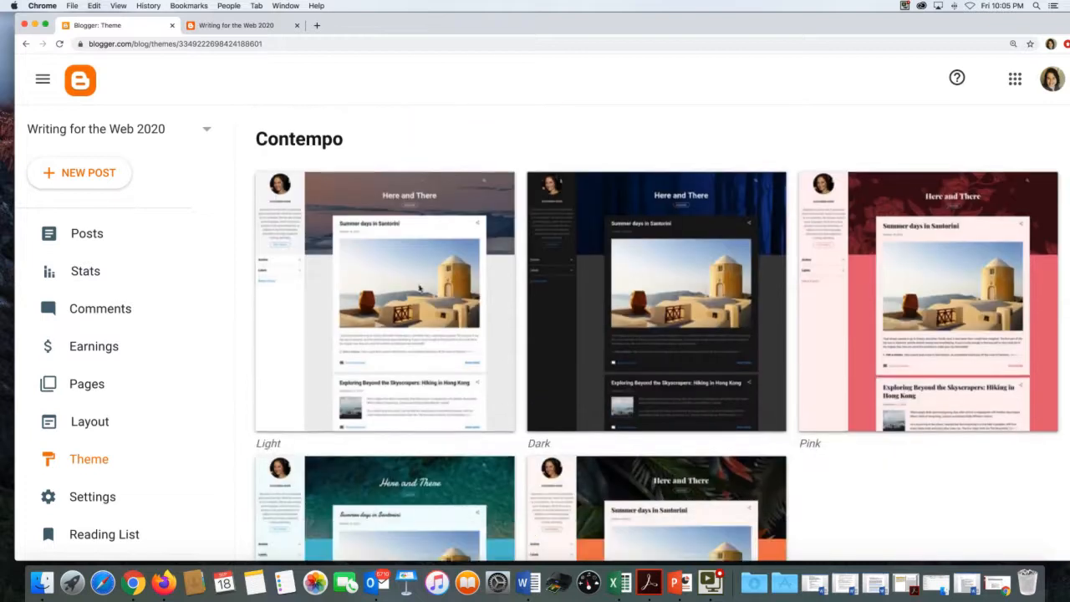
scroll(416, 288, "down", 4)
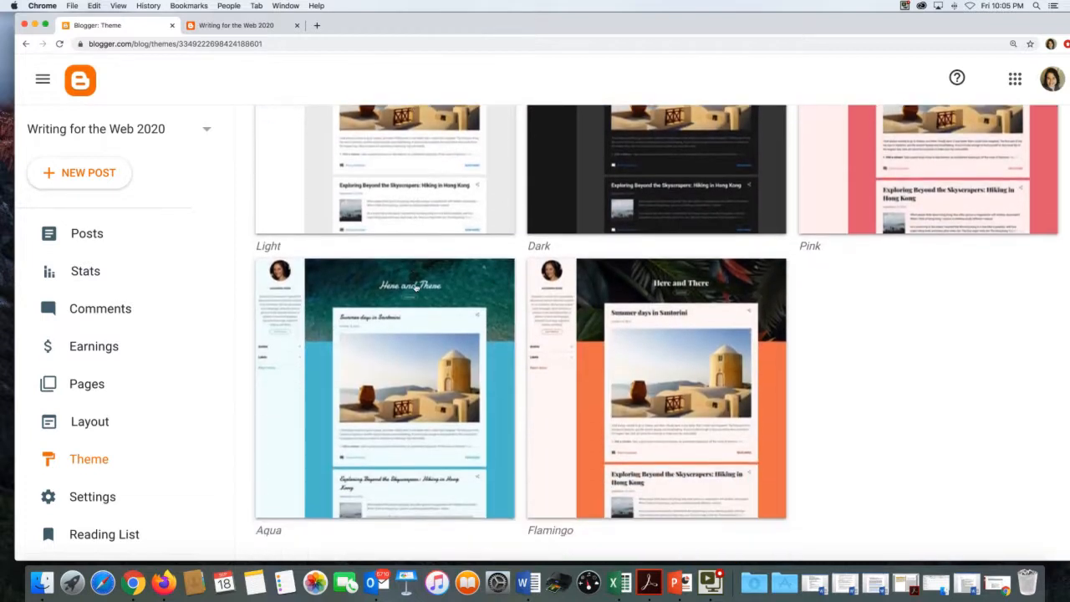
scroll(415, 288, "down", 1)
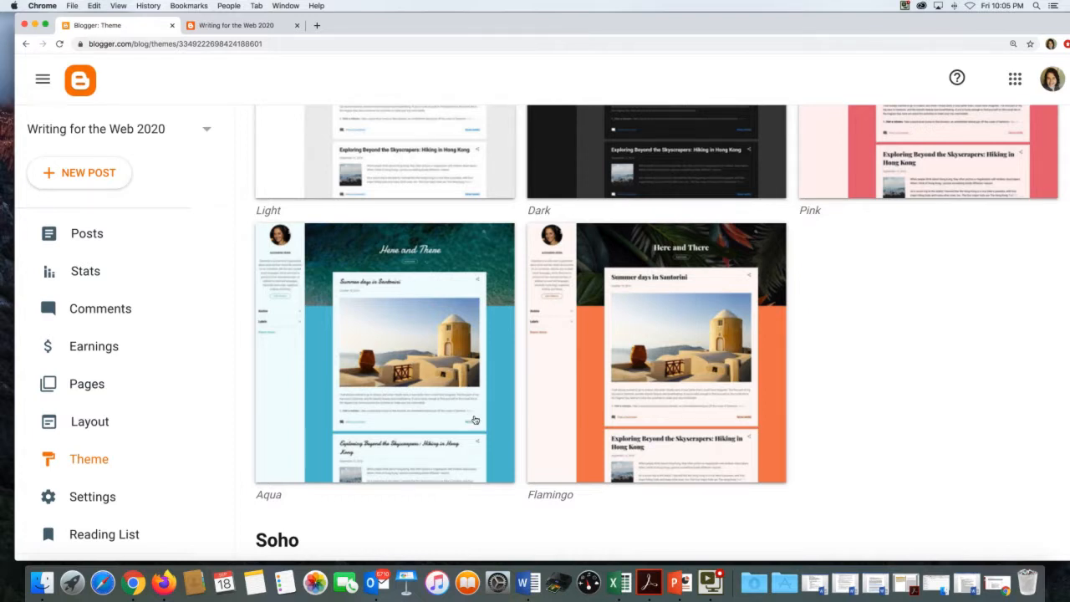
scroll(423, 366, "down", 10)
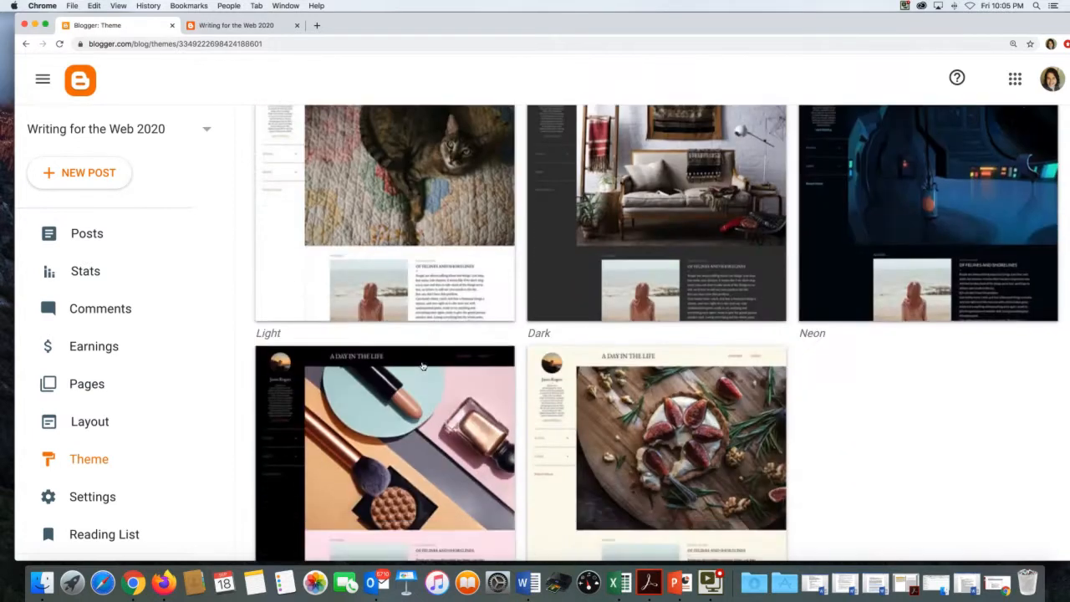
scroll(423, 366, "down", 2)
scroll(423, 367, "down", 2)
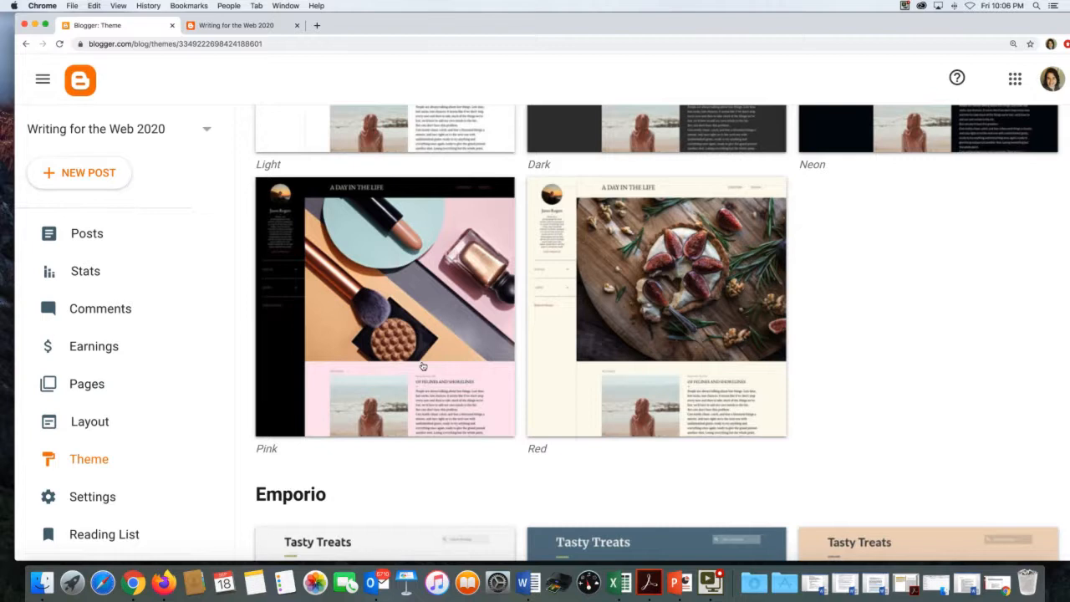
scroll(423, 366, "down", 5)
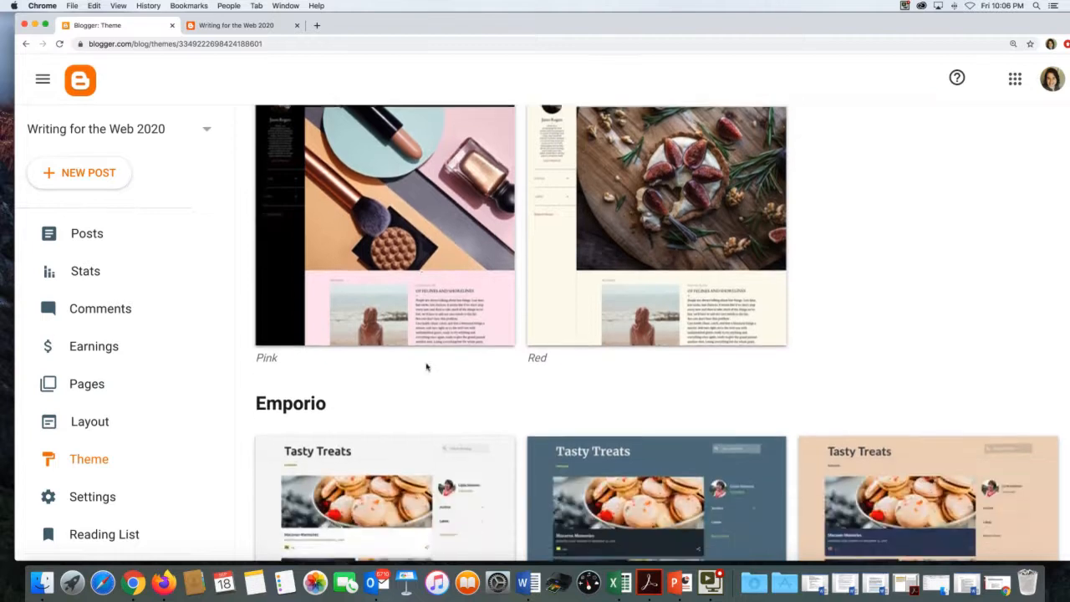
scroll(423, 366, "down", 6)
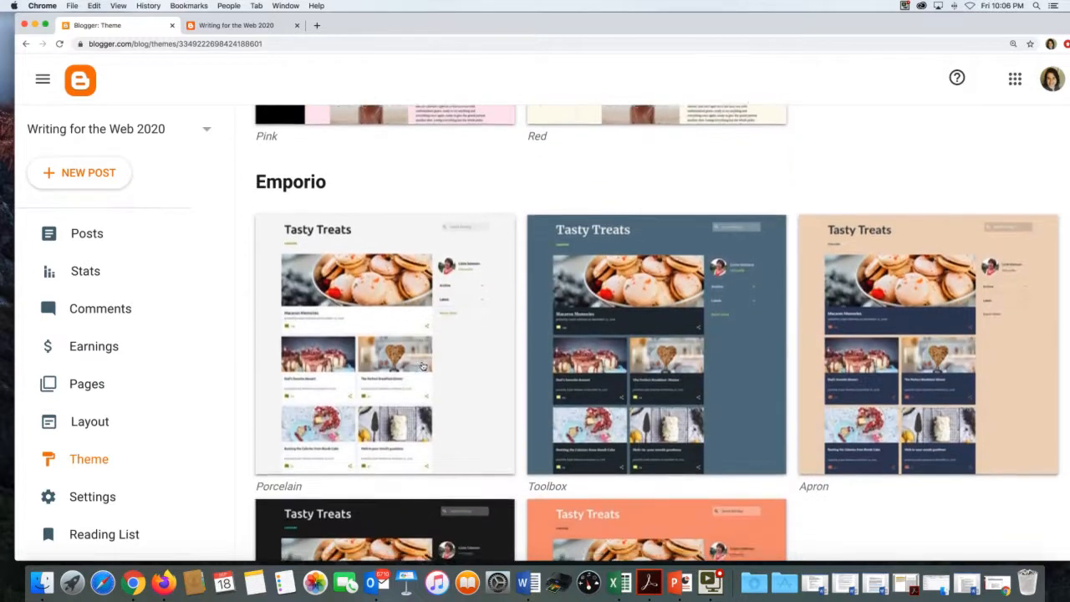
scroll(423, 366, "down", 2)
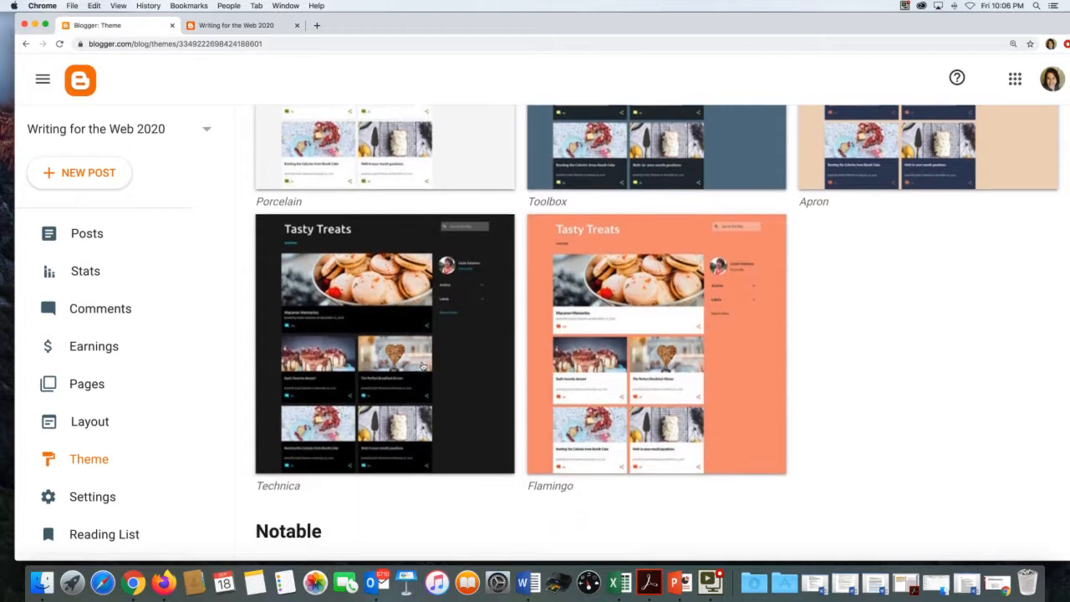
scroll(423, 366, "down", 8)
scroll(423, 366, "down", 2)
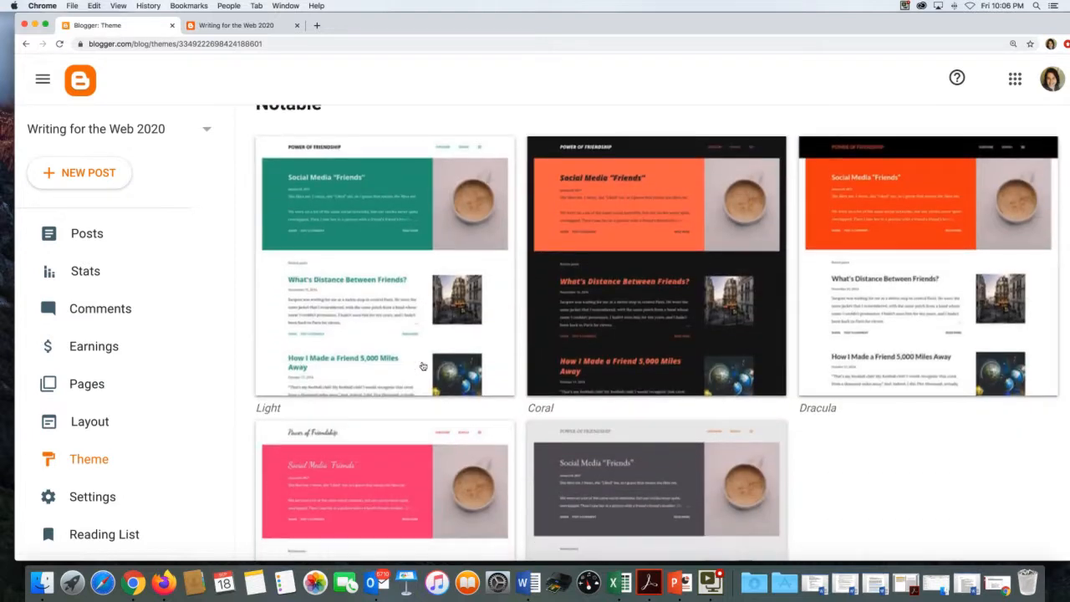
scroll(423, 366, "down", 3)
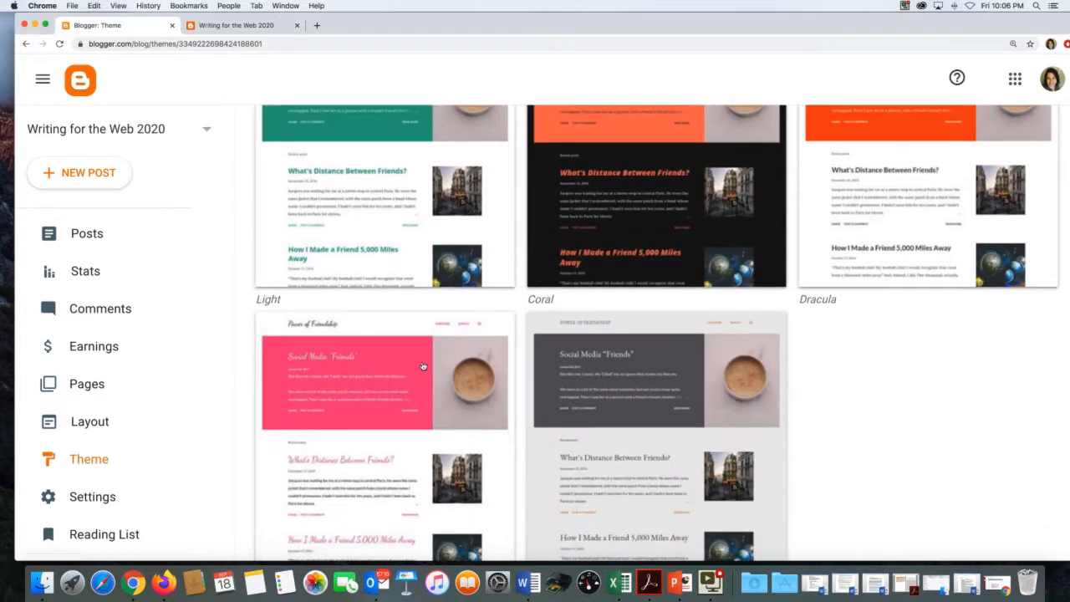
scroll(423, 366, "down", 5)
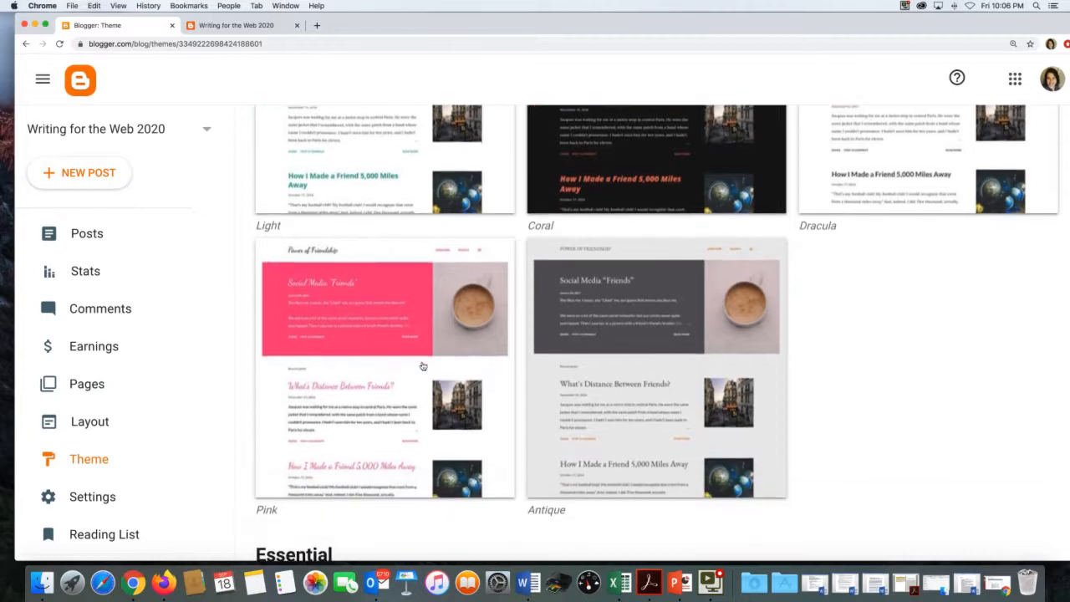
scroll(423, 366, "down", 1)
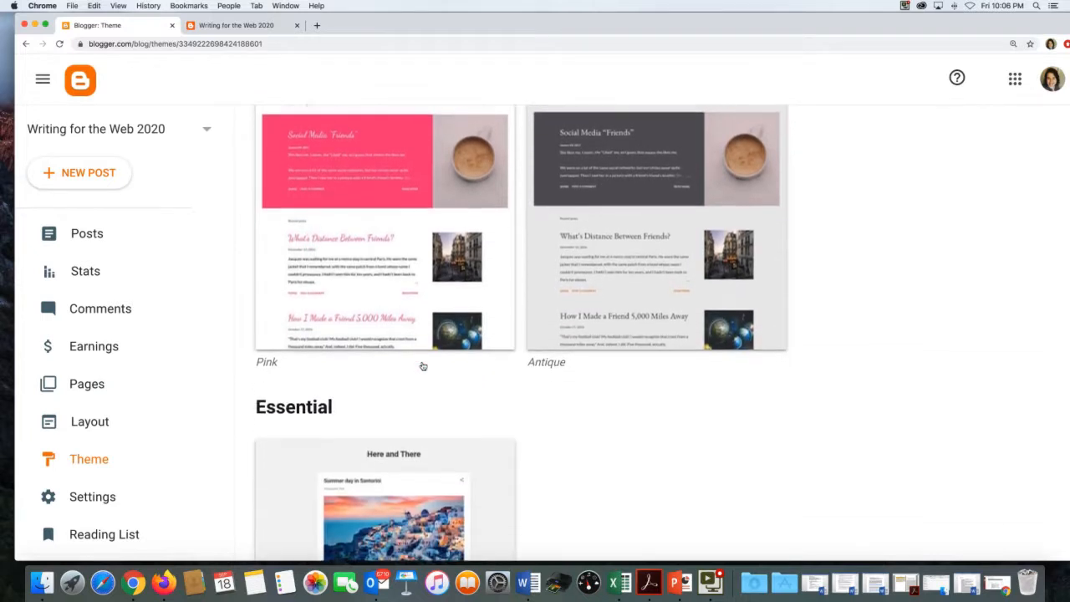
scroll(423, 366, "down", 15)
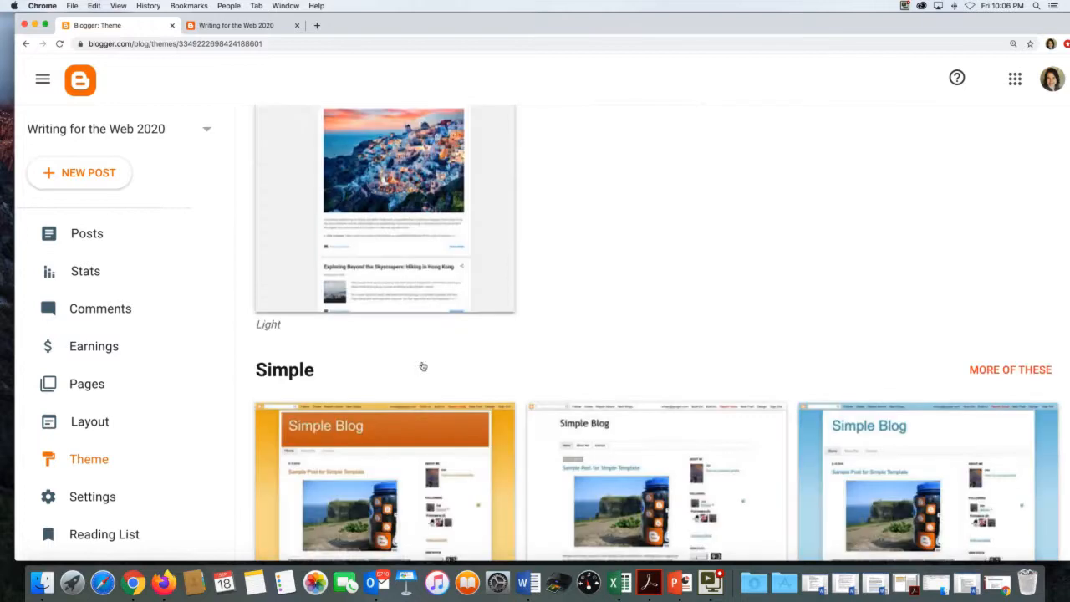
scroll(423, 366, "down", 1)
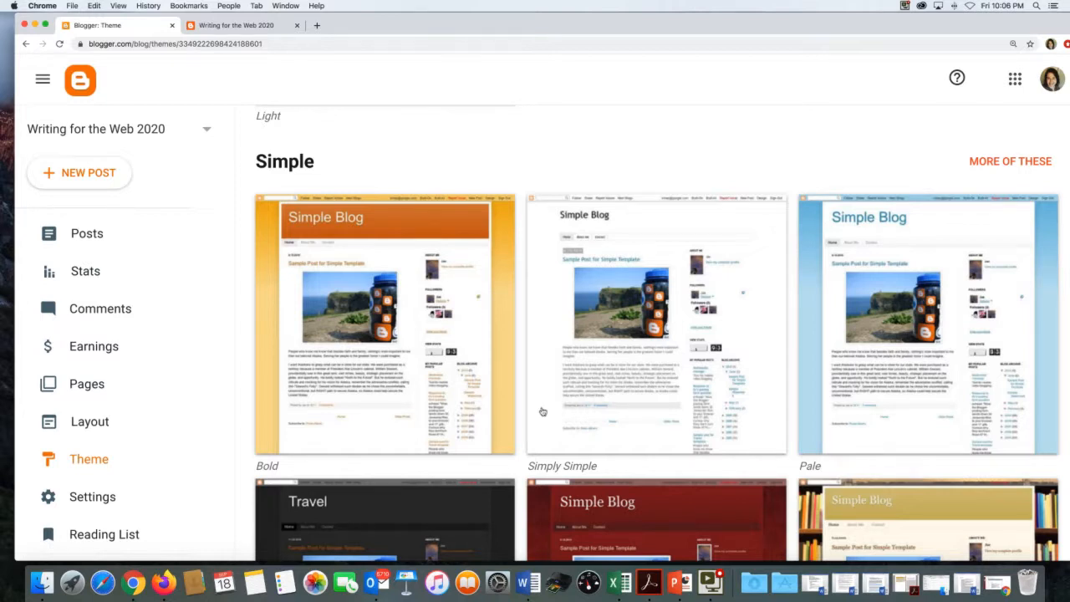
scroll(542, 411, "down", 3)
scroll(542, 411, "down", 2)
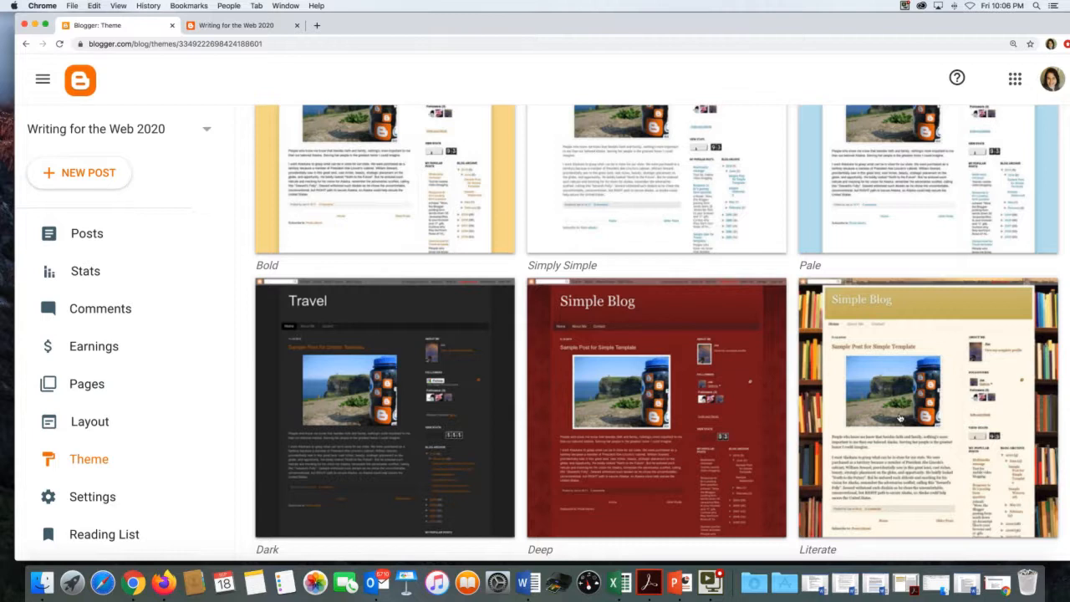
scroll(899, 417, "down", 2)
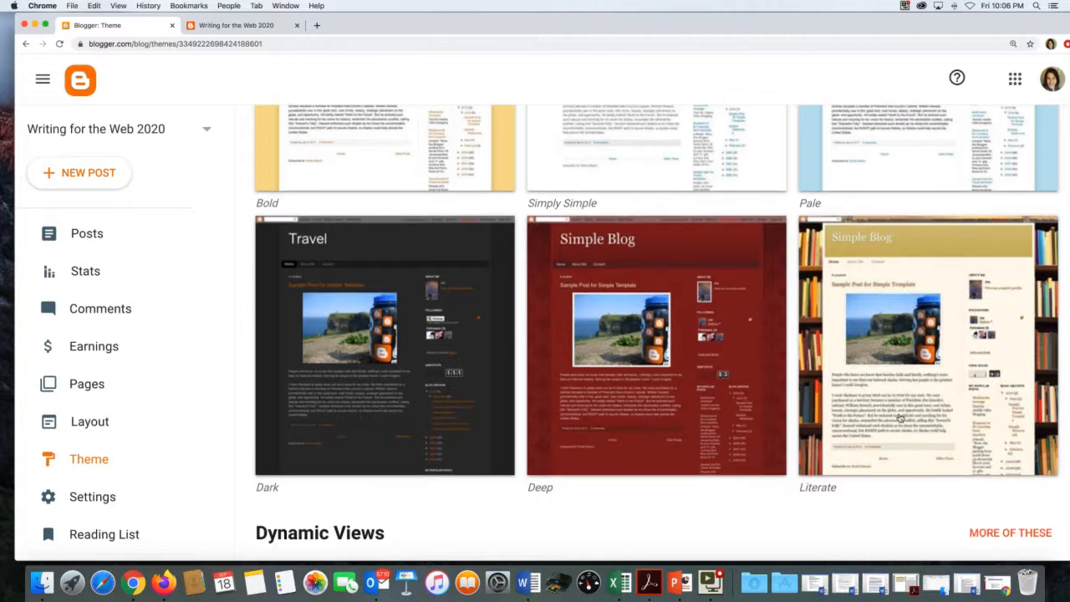
scroll(986, 518, "down", 4)
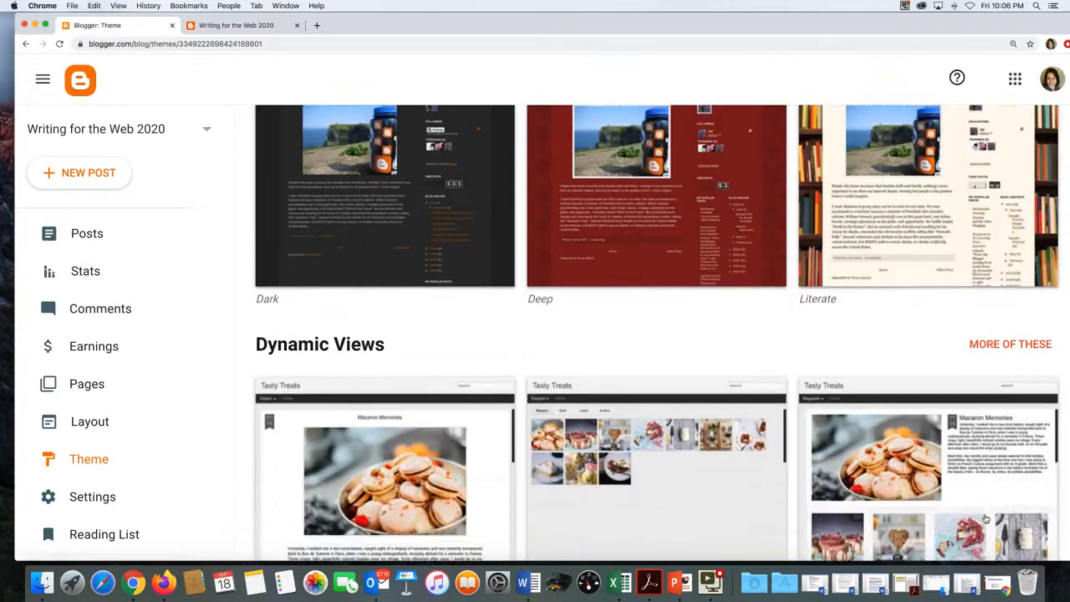
scroll(986, 518, "up", 3)
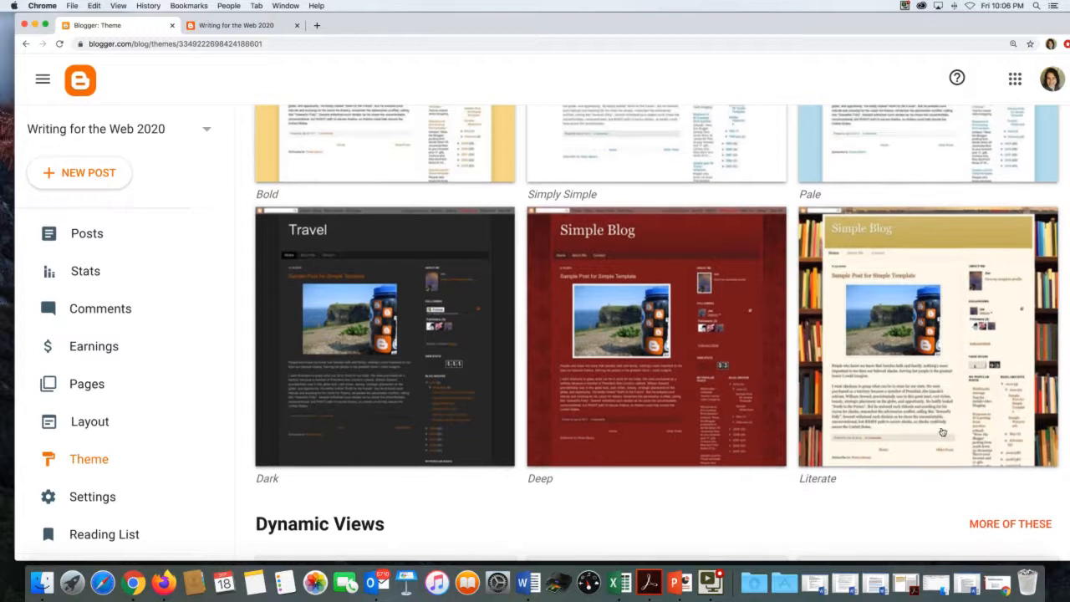
left_click(943, 434)
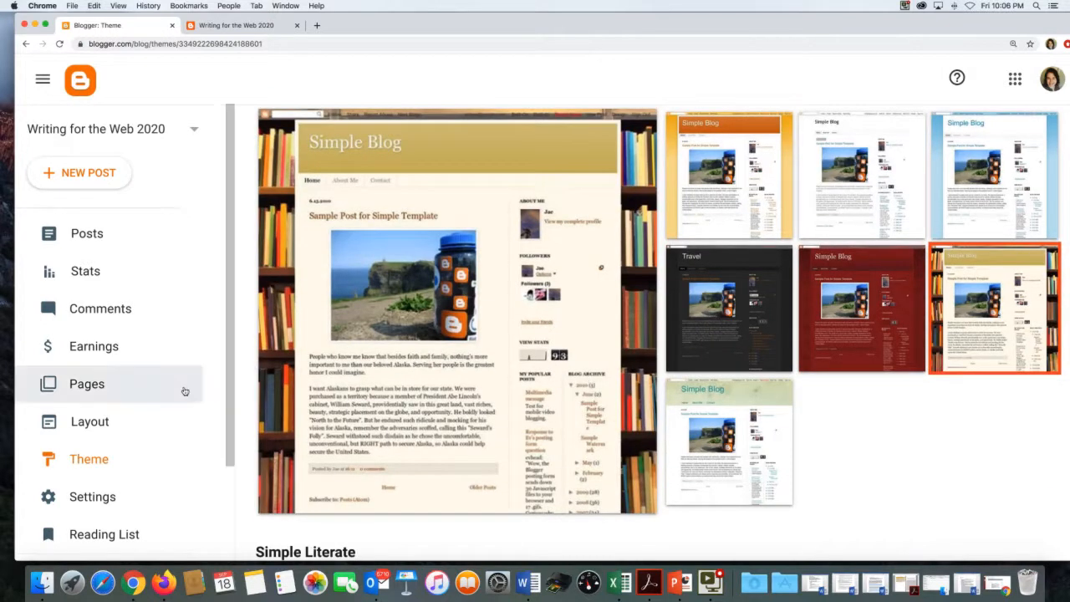
scroll(185, 391, "down", 2)
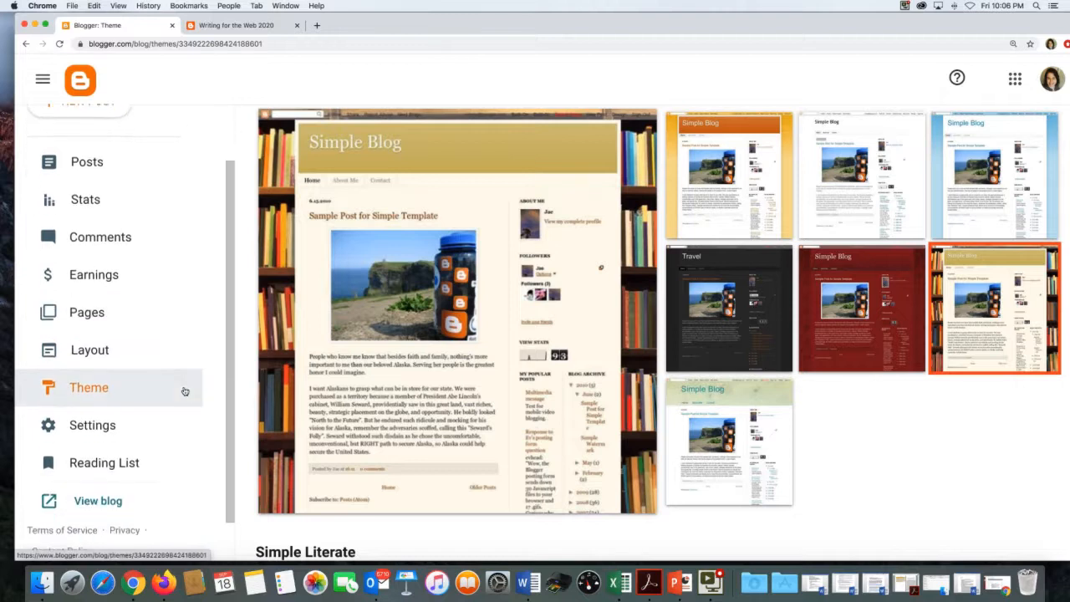
scroll(338, 415, "down", 2)
- Preview Simple Literate at tablet and smartphone sizes, rotating the phone view to landscape and back
scroll(338, 414, "down", 1)
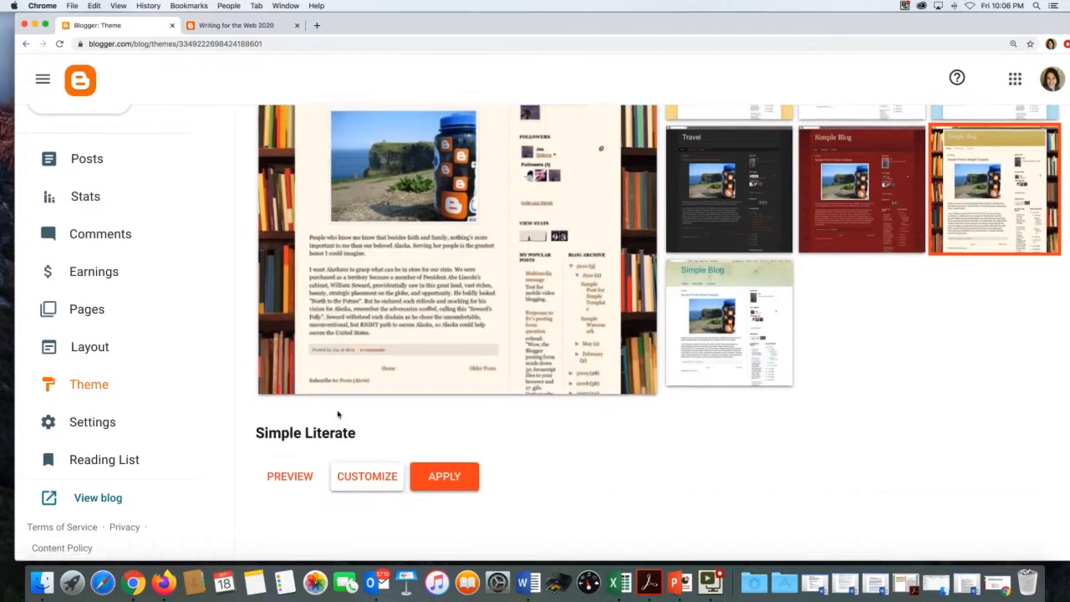
left_click(302, 476)
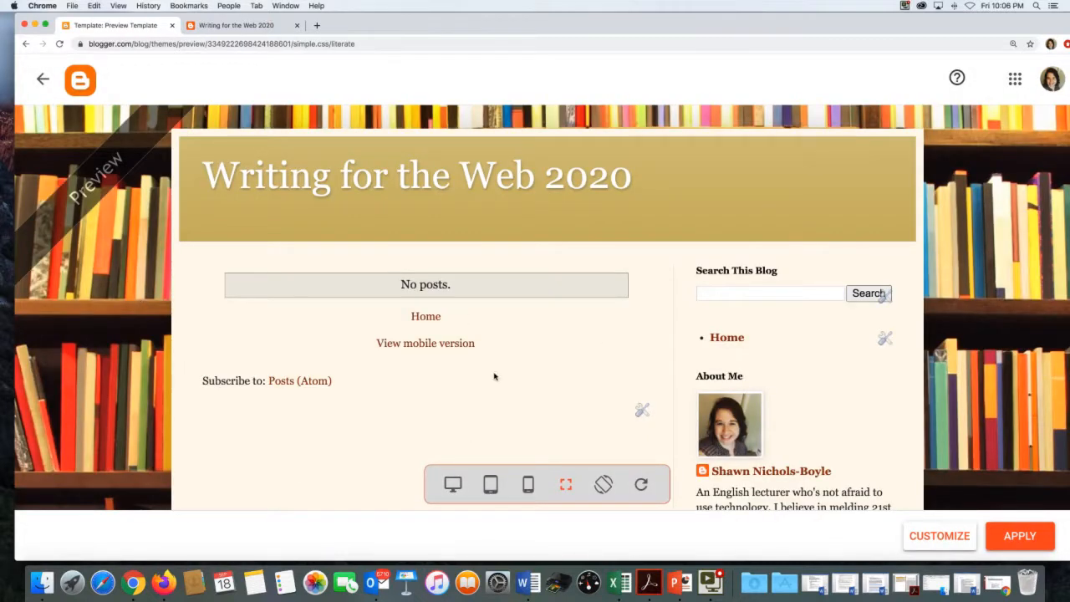
left_click(482, 477)
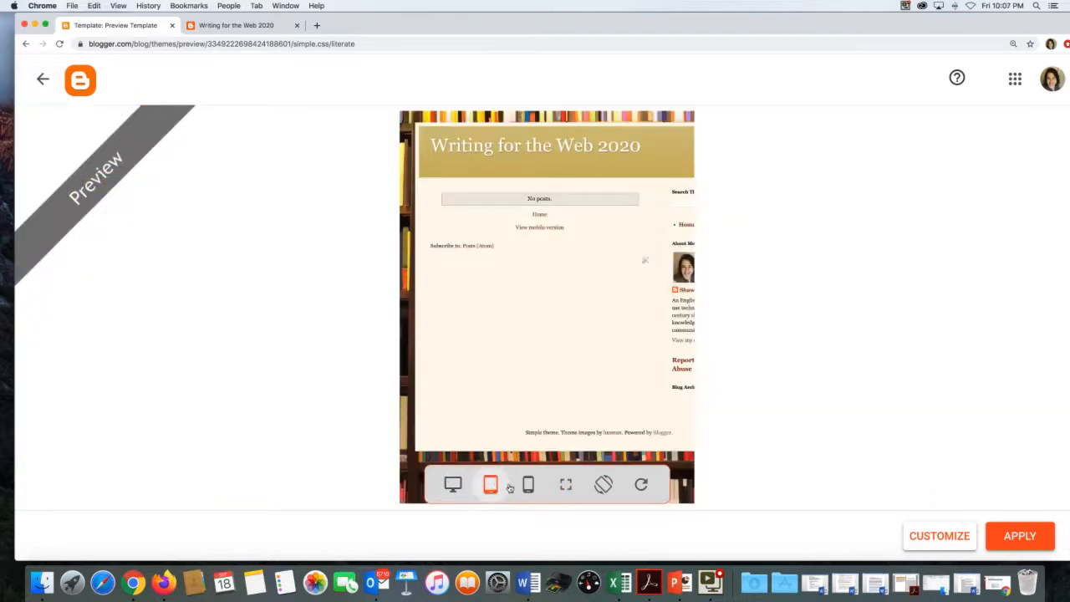
left_click(522, 485)
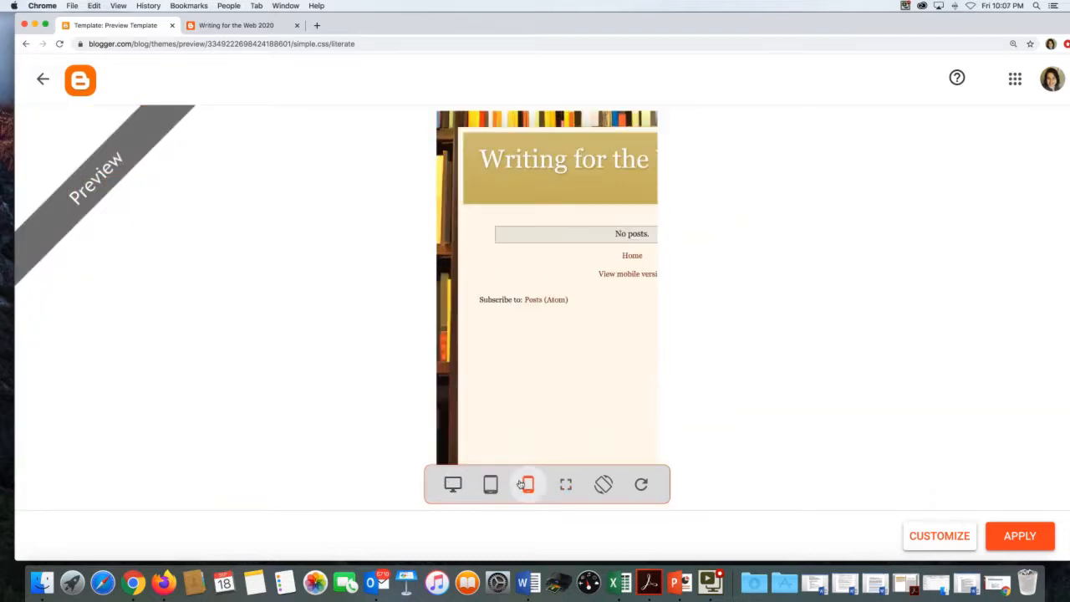
left_click(599, 484)
left_click(599, 484)
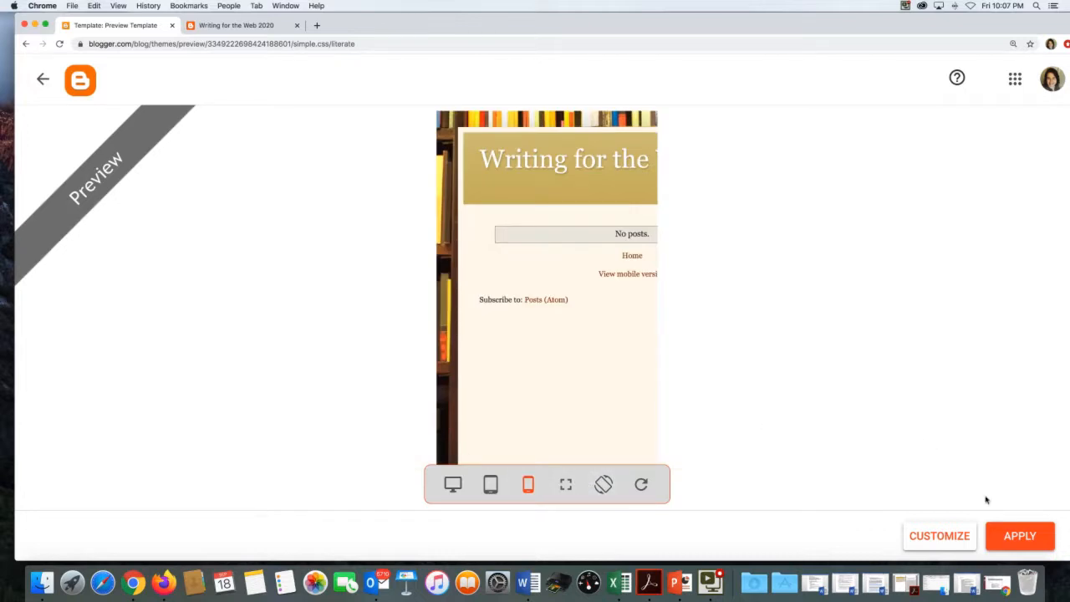
- Apply the Simple Literate theme and acknowledge the hidden-gadgets notice
left_click(1004, 535)
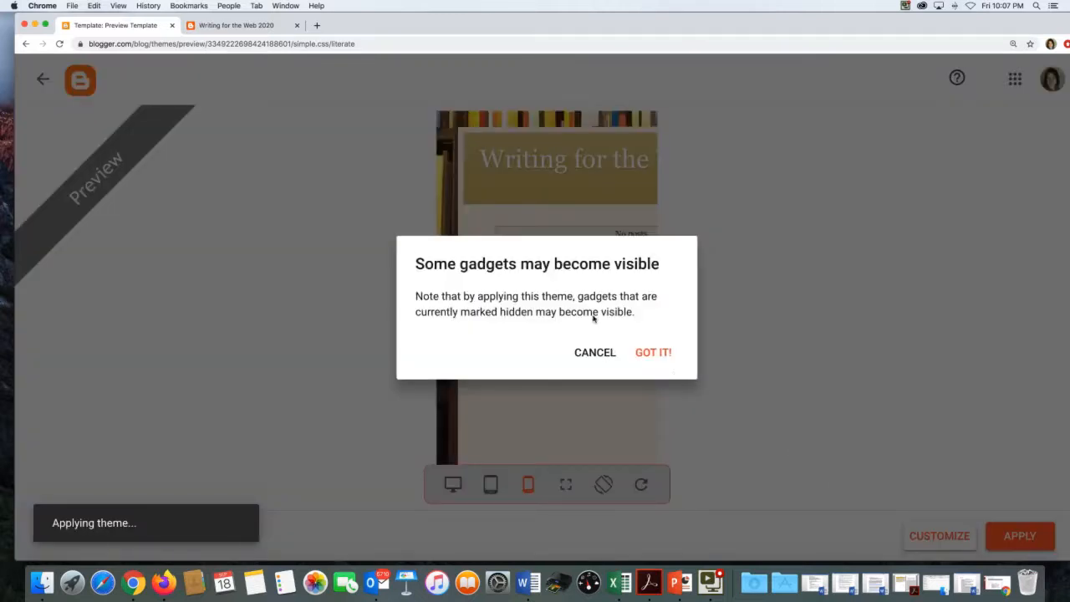
left_click(657, 354)
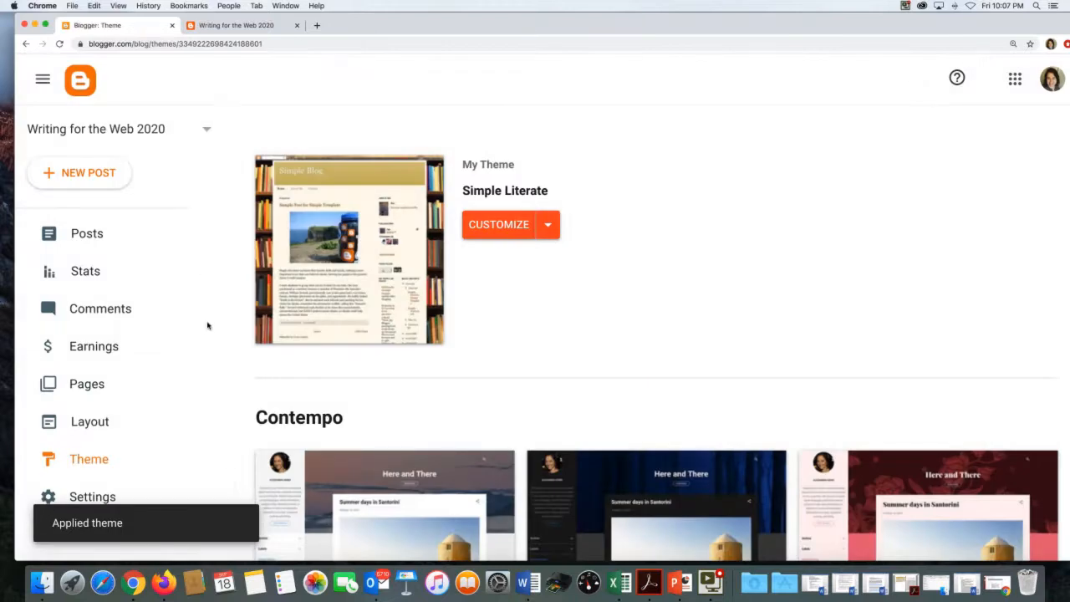
scroll(115, 415, "down", 1)
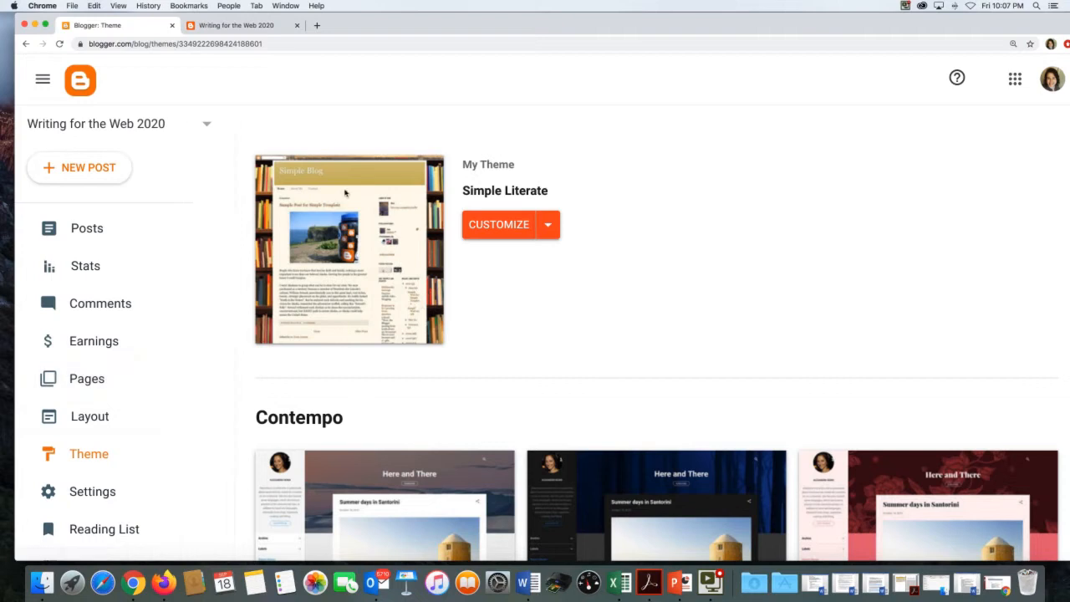
- Open the customizer for My Theme and scroll through its Background panel settings
left_click(482, 227)
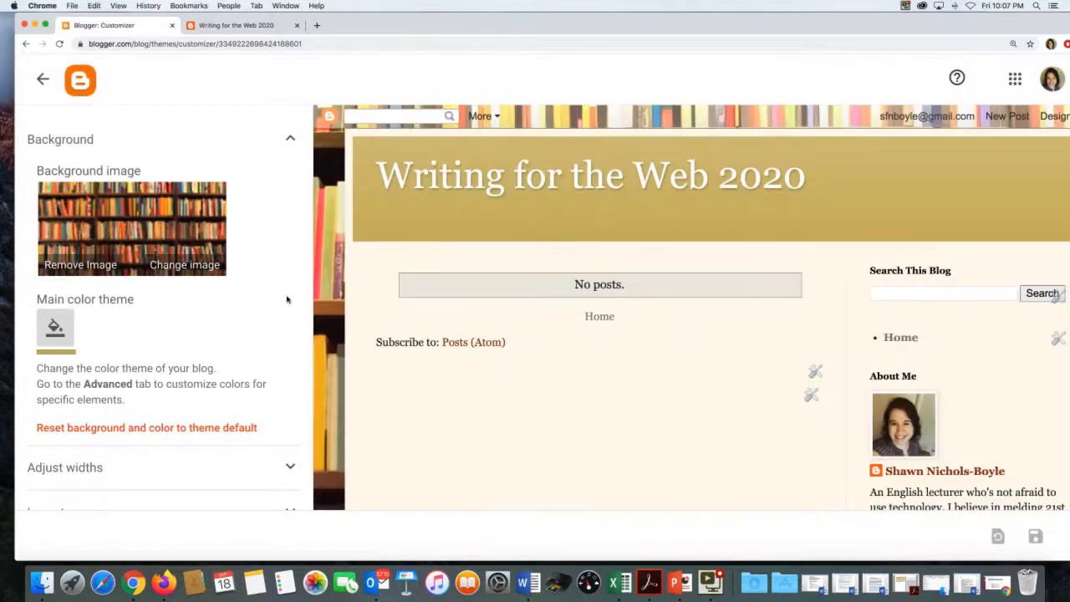
scroll(287, 299, "down", 1)
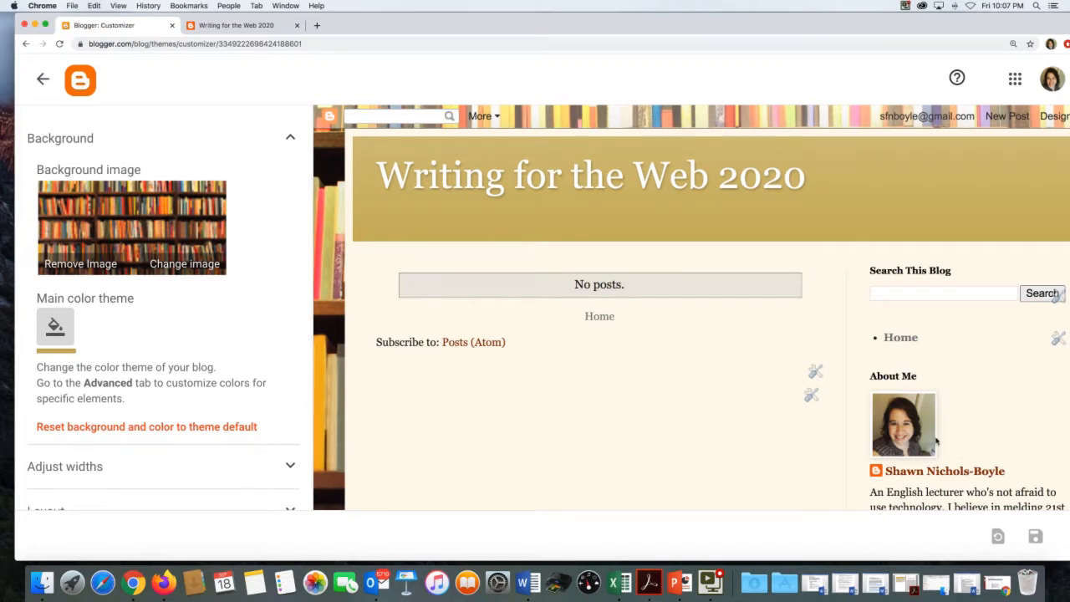
scroll(935, 440, "down", 3)
scroll(935, 440, "up", 2)
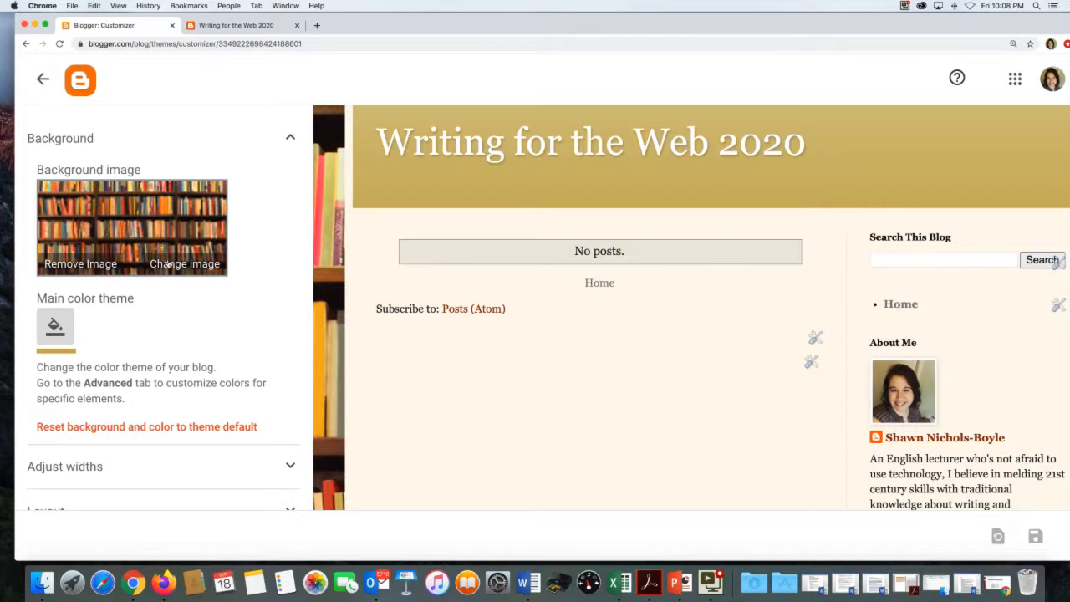
- Try the Food & Drink vegetables background image, then cancel to keep the bookshelf background
left_click(159, 265)
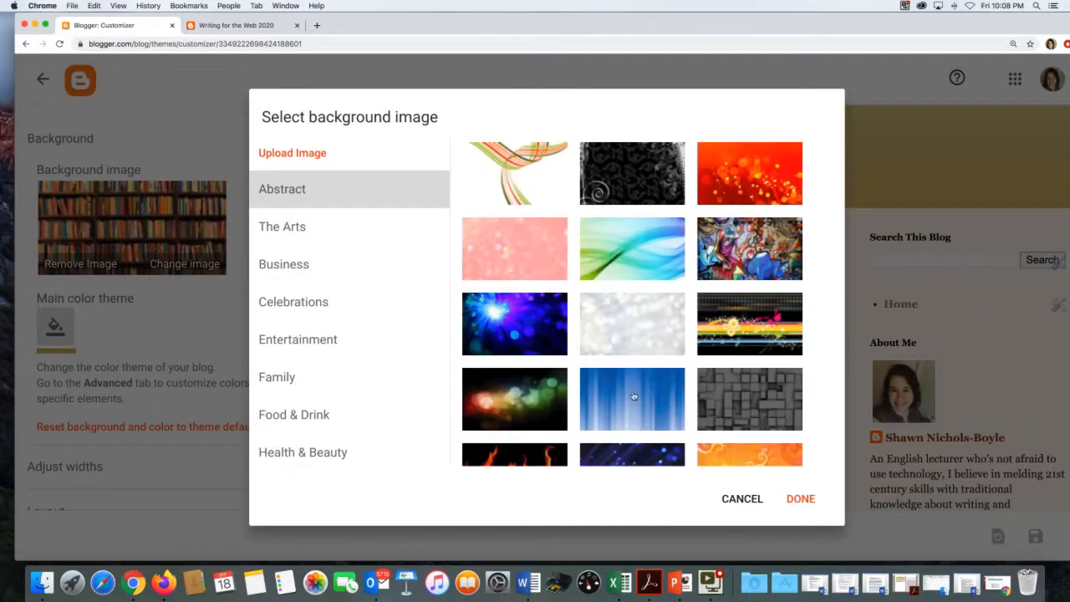
scroll(319, 257, "down", 4)
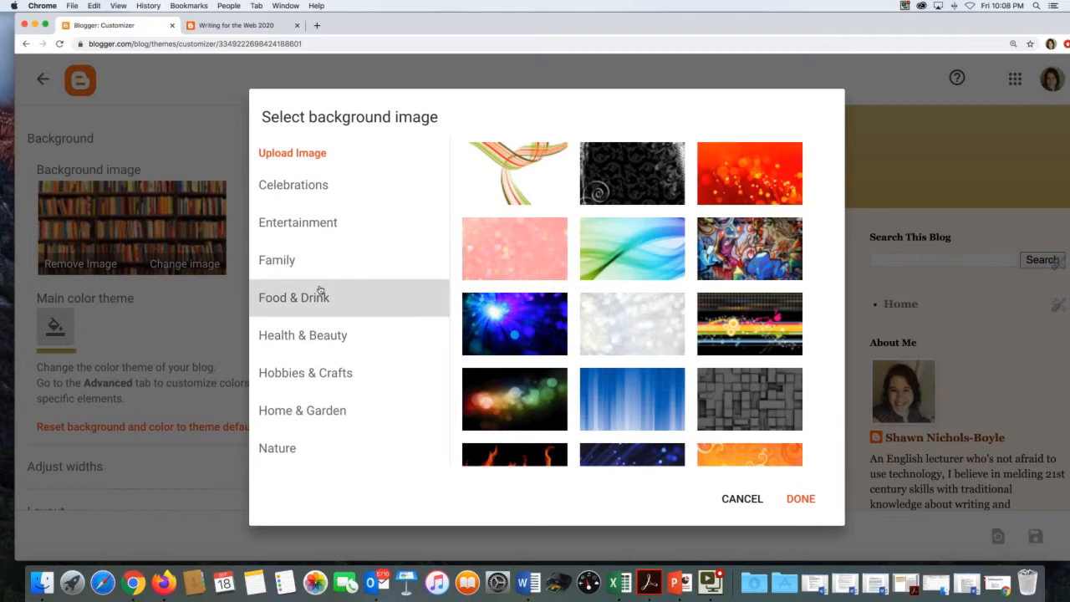
left_click(323, 291)
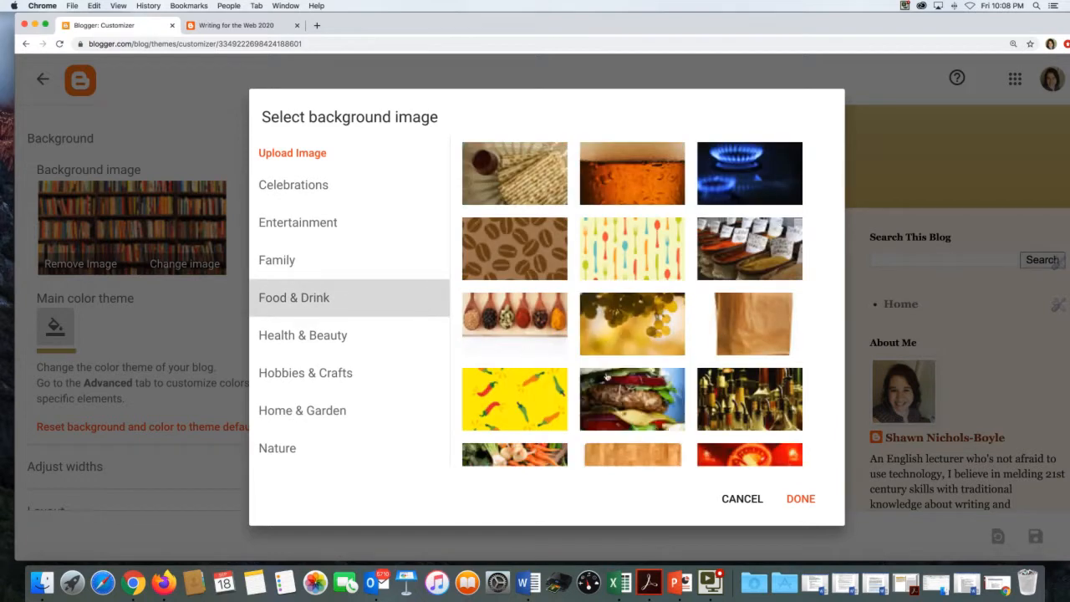
scroll(607, 378, "down", 3)
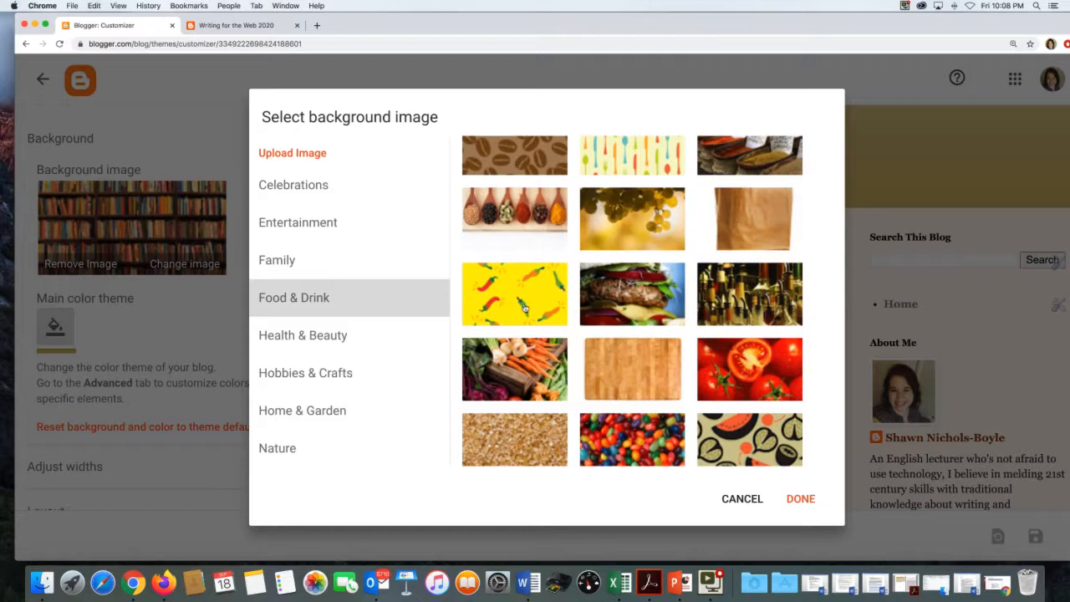
left_click(529, 370)
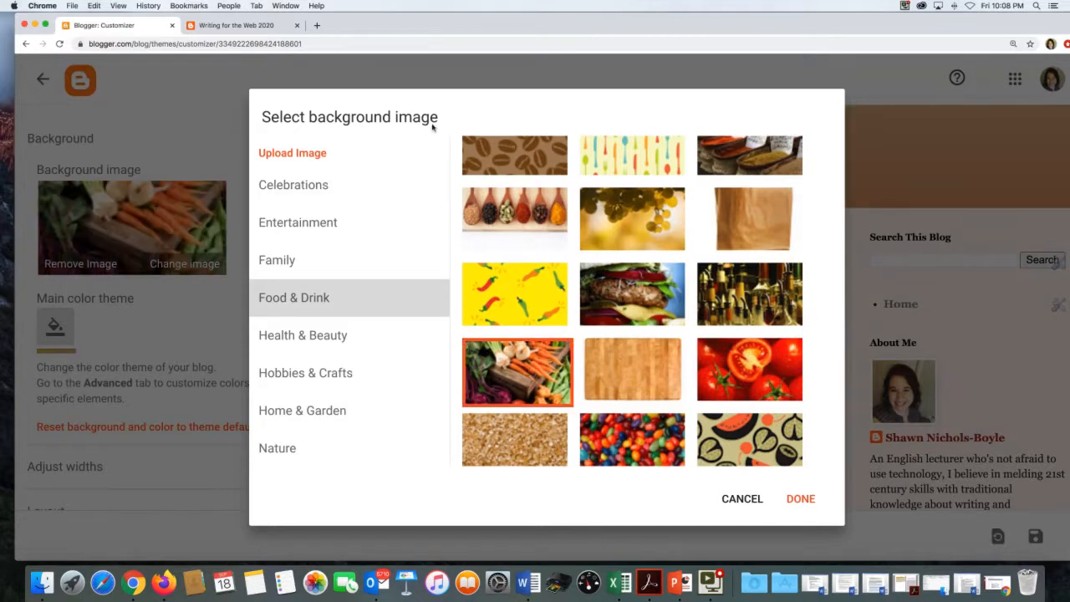
left_click_drag(427, 141, 380, 300)
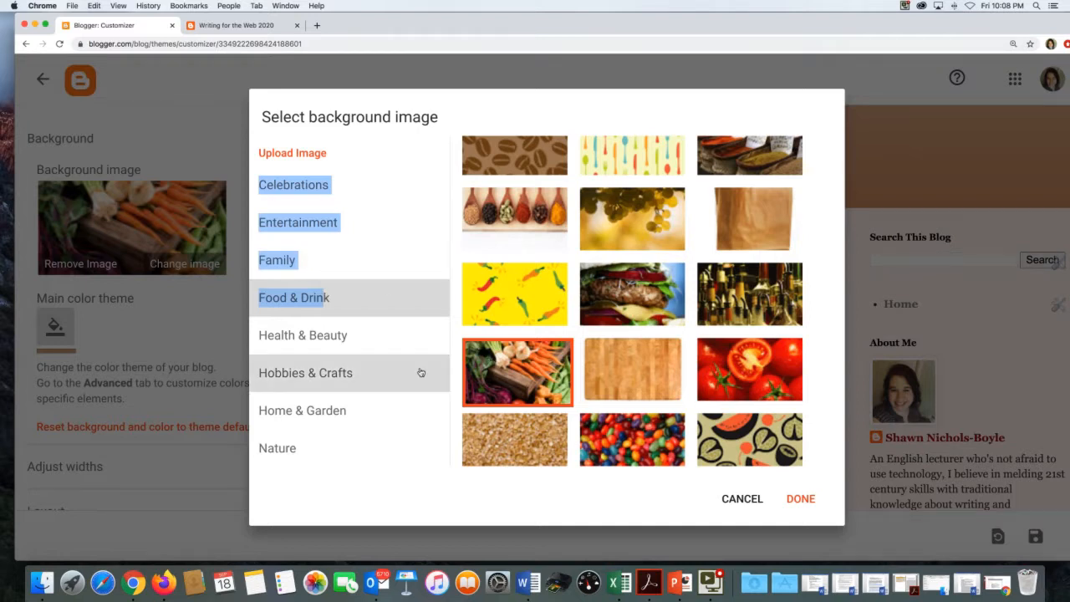
scroll(420, 372, "down", 5)
scroll(421, 372, "down", 3)
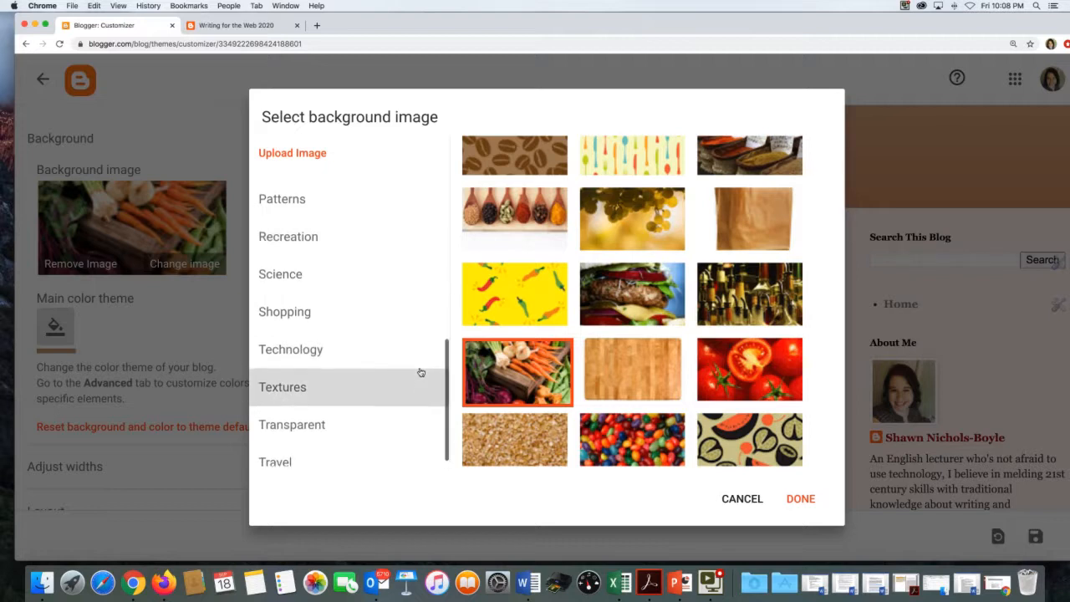
left_click(744, 498)
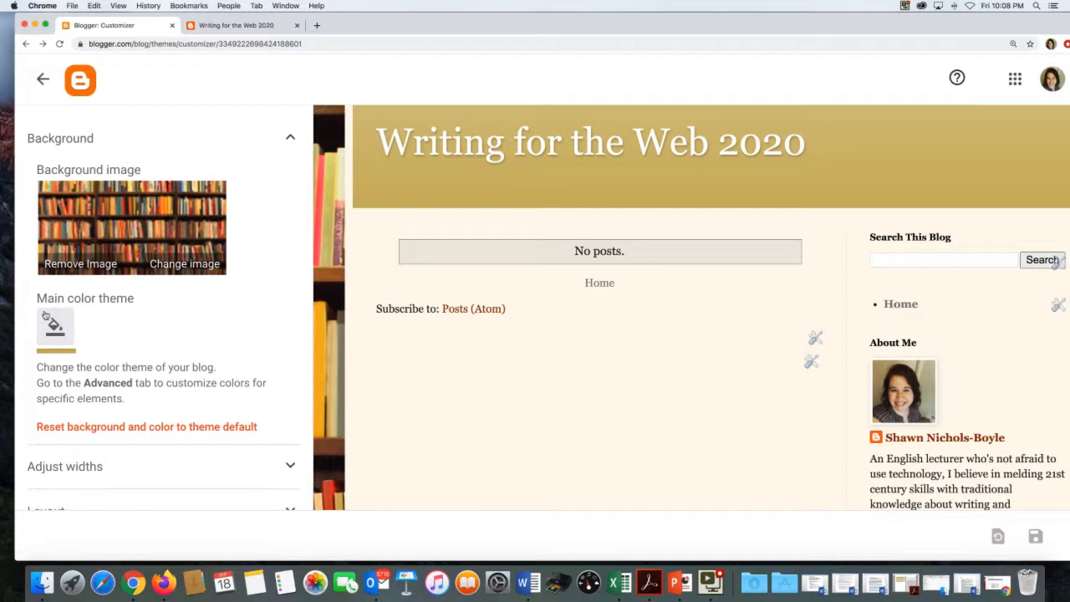
- Apply the purple main colour theme, revert once, then reapply purple over the bookshelf background
left_click(55, 331)
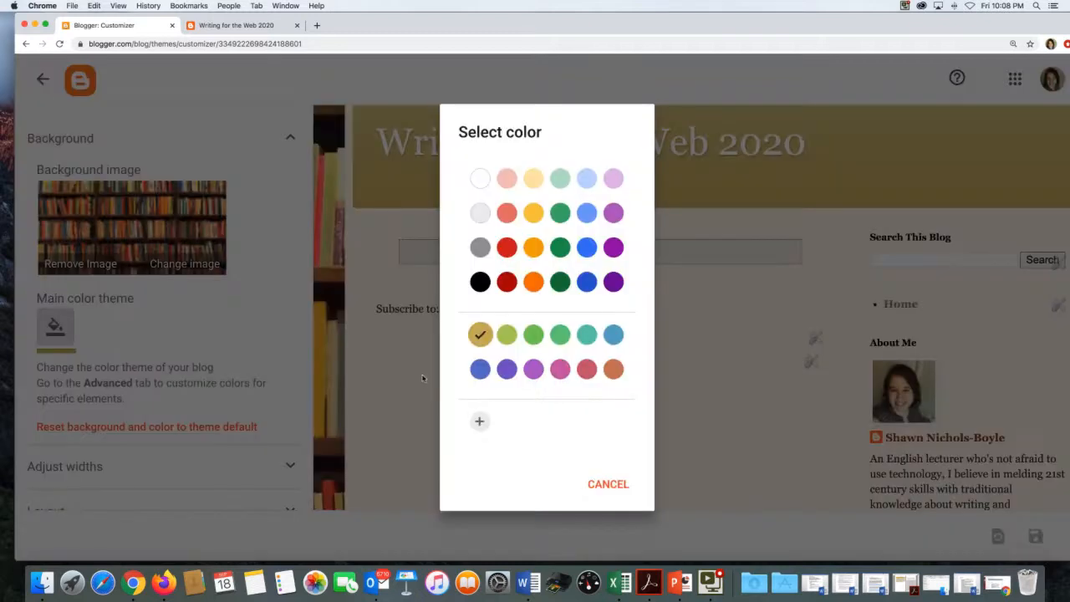
left_click(600, 282)
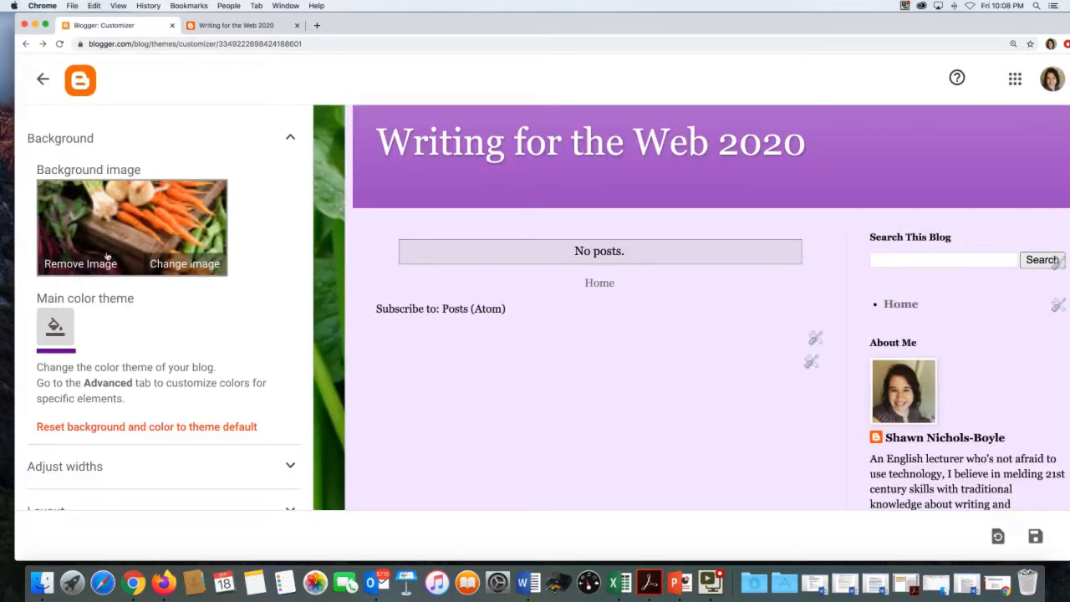
left_click(158, 259)
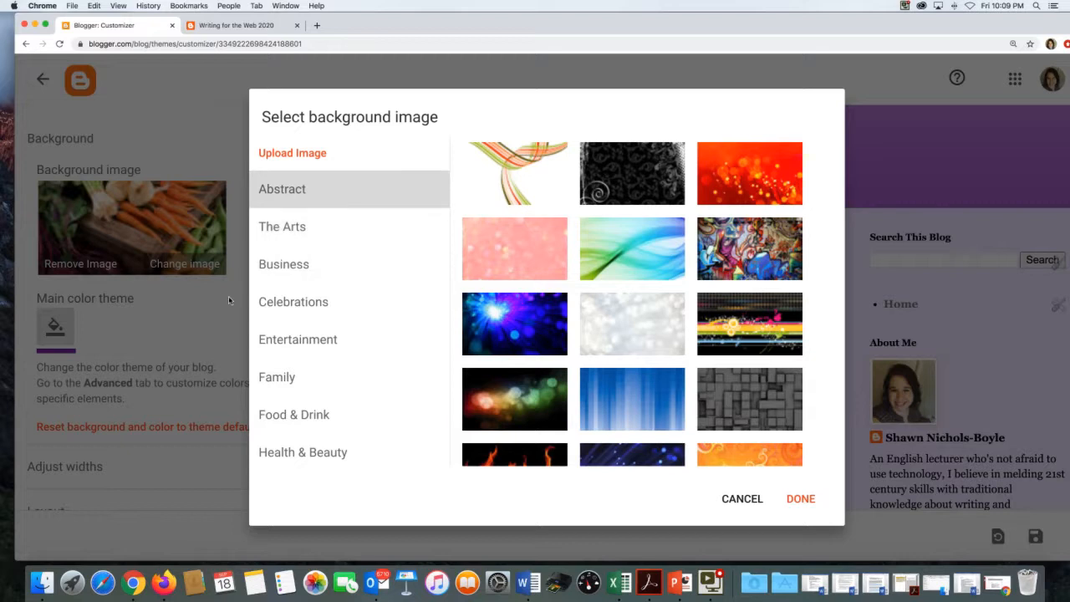
left_click(739, 498)
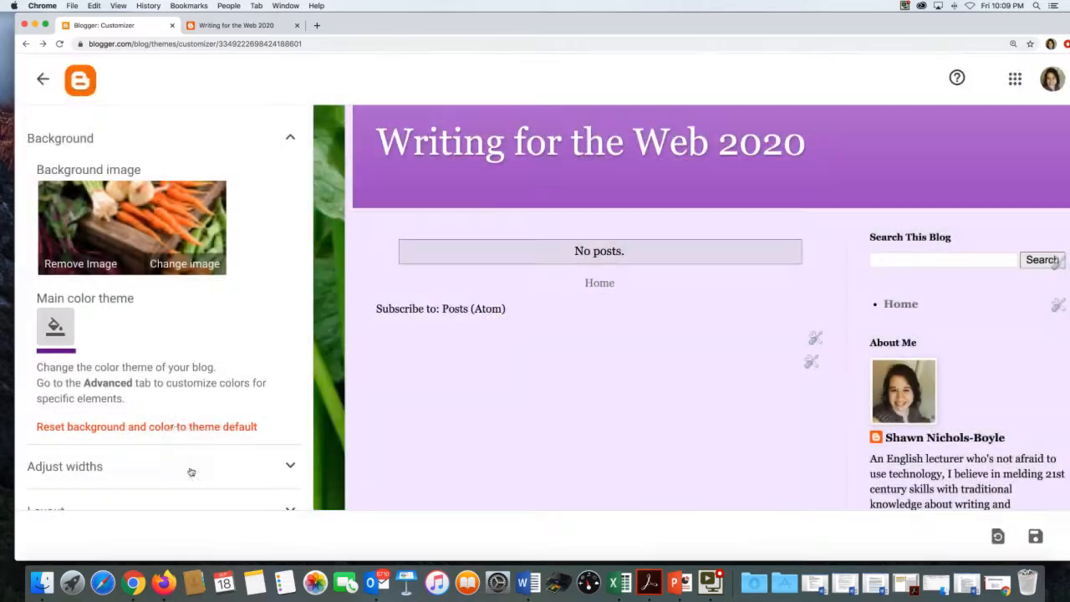
left_click(171, 427)
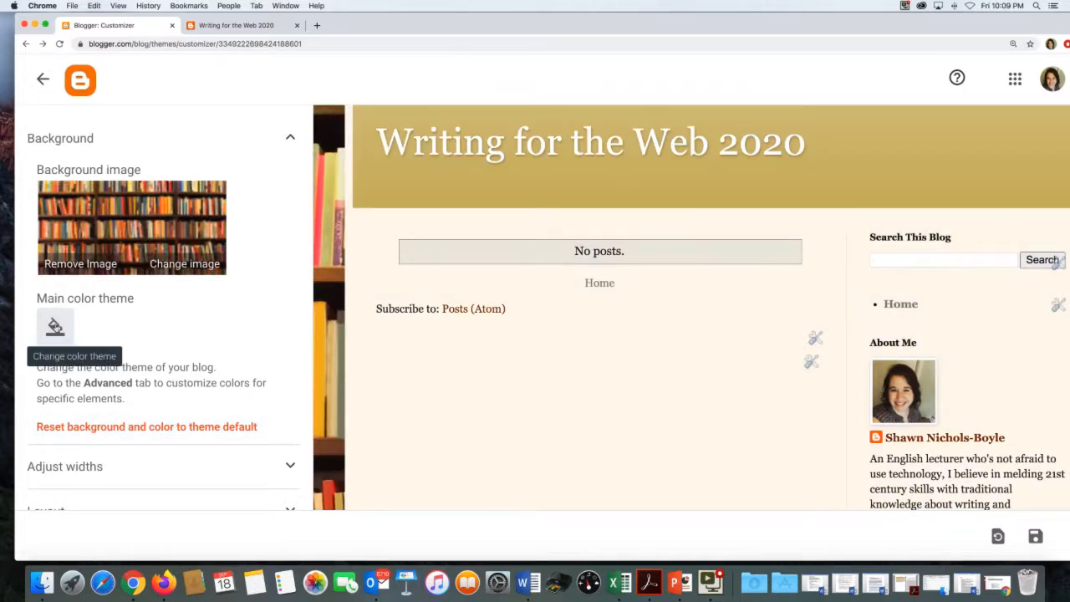
left_click(55, 328)
left_click(607, 284)
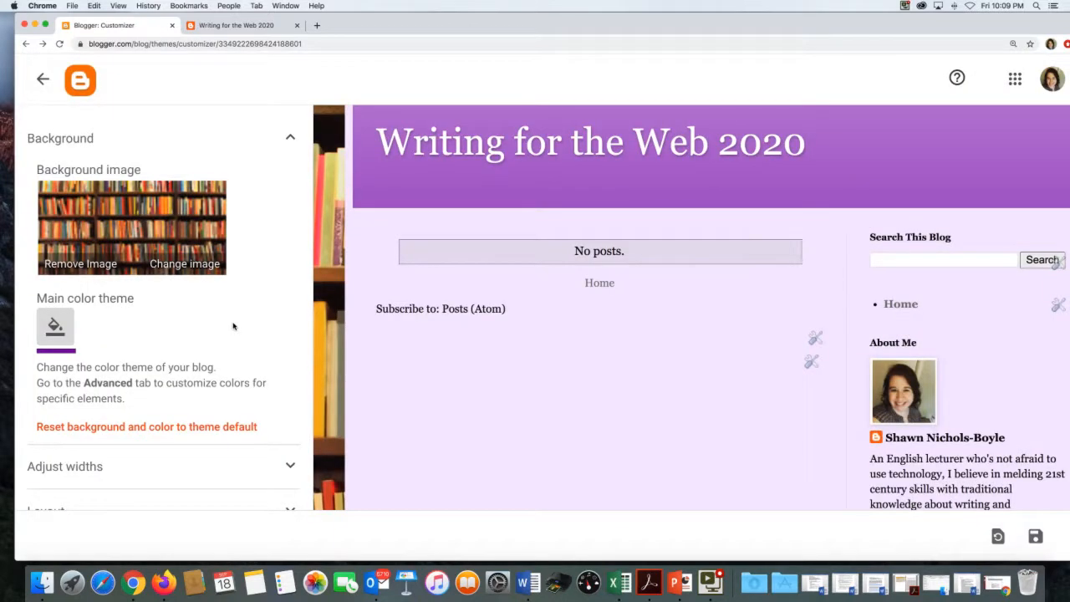
scroll(233, 326, "down", 2)
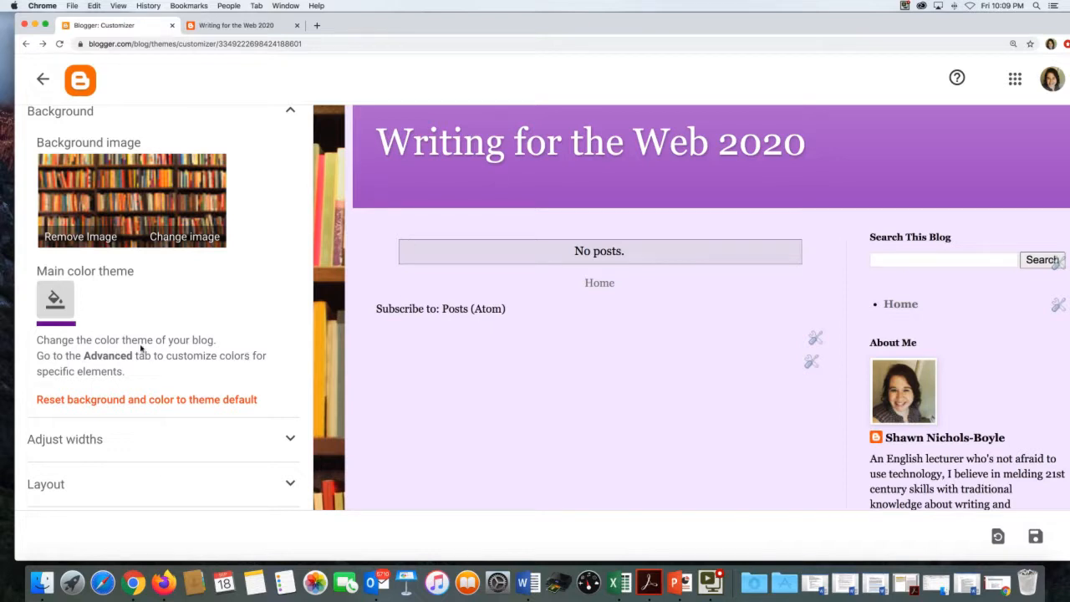
scroll(140, 348, "down", 2)
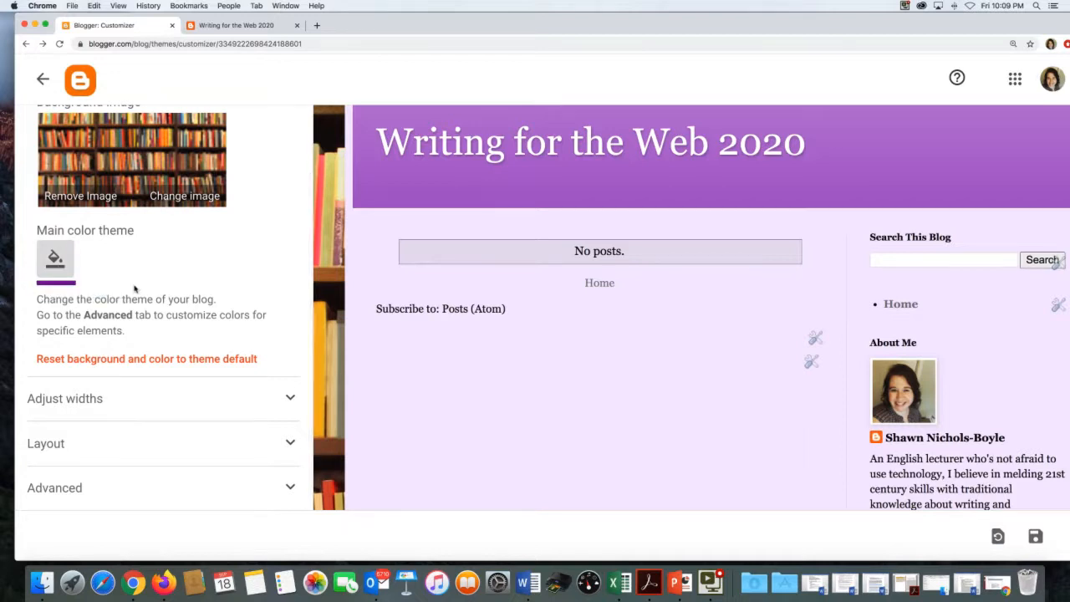
scroll(134, 284, "down", 1)
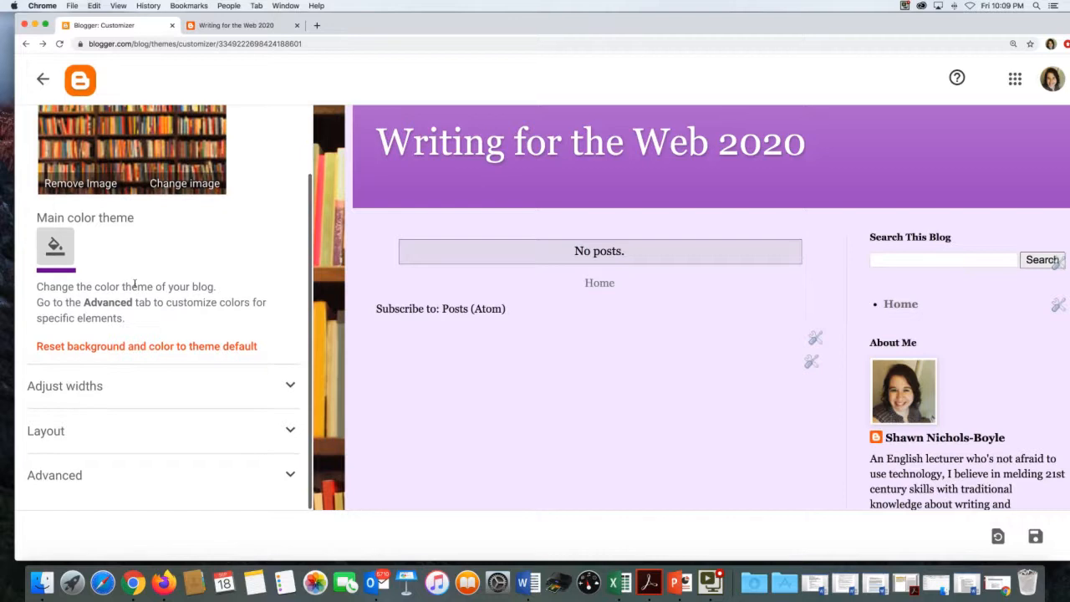
- Choose the body layout with sidebars on both sides and the single-column full-width footer layout
left_click(281, 384)
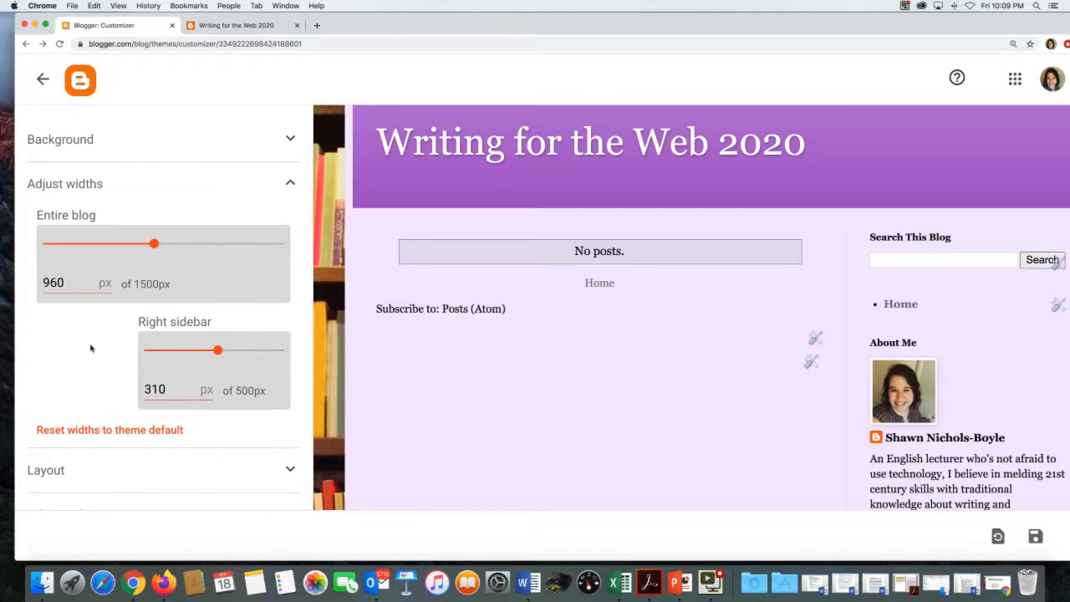
scroll(91, 350, "down", 2)
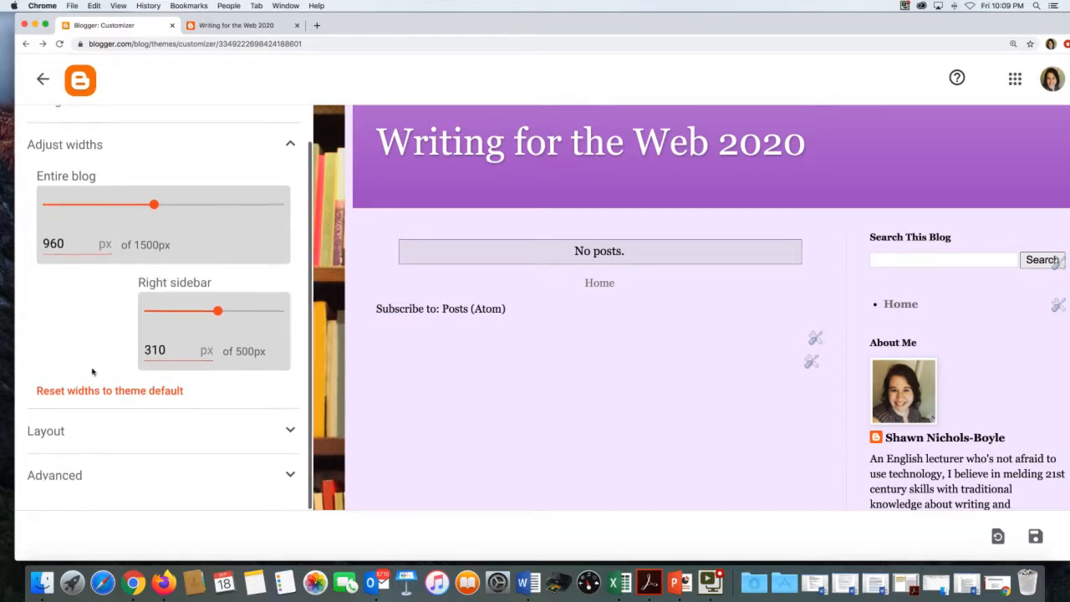
left_click(135, 431)
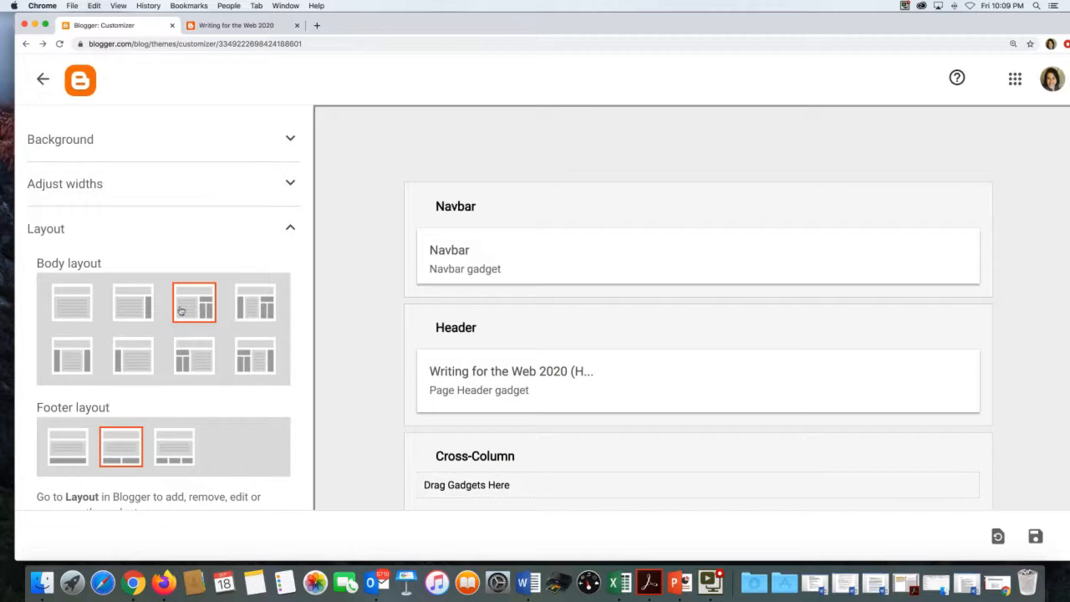
left_click(84, 361)
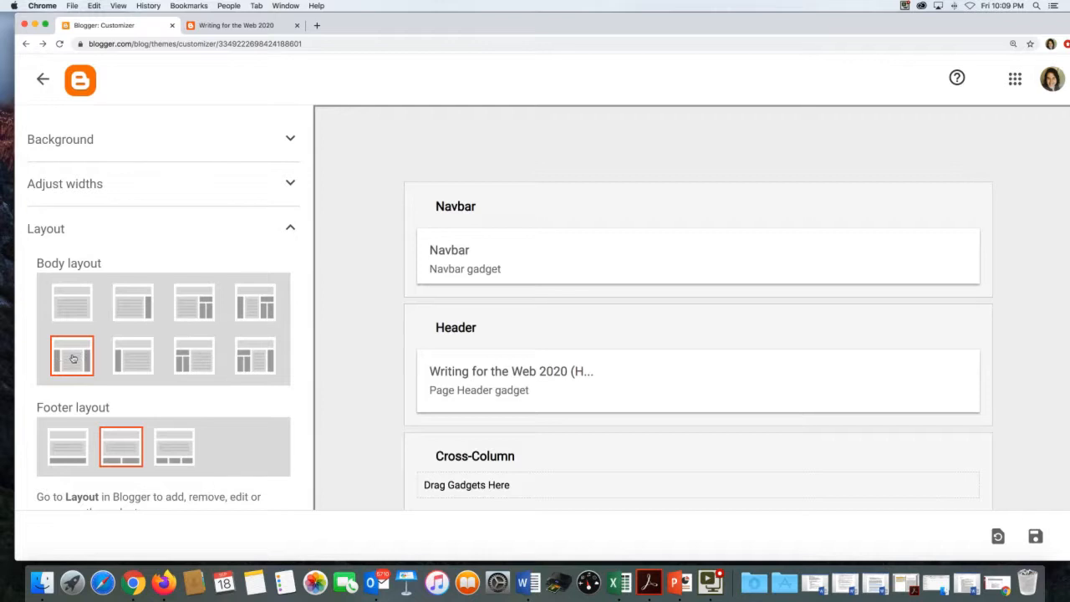
scroll(73, 360, "down", 2)
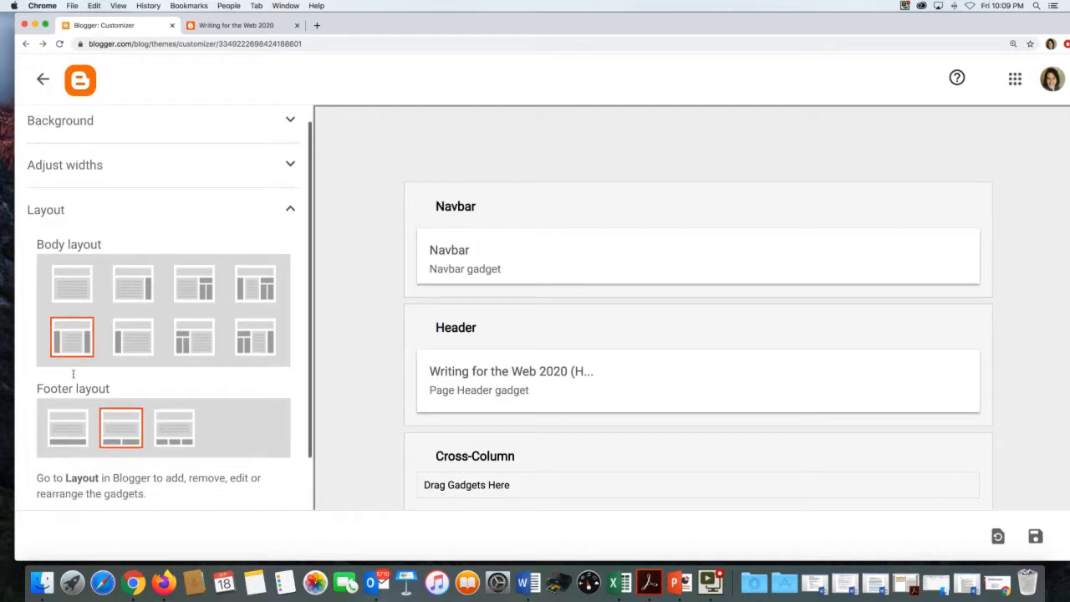
left_click(67, 421)
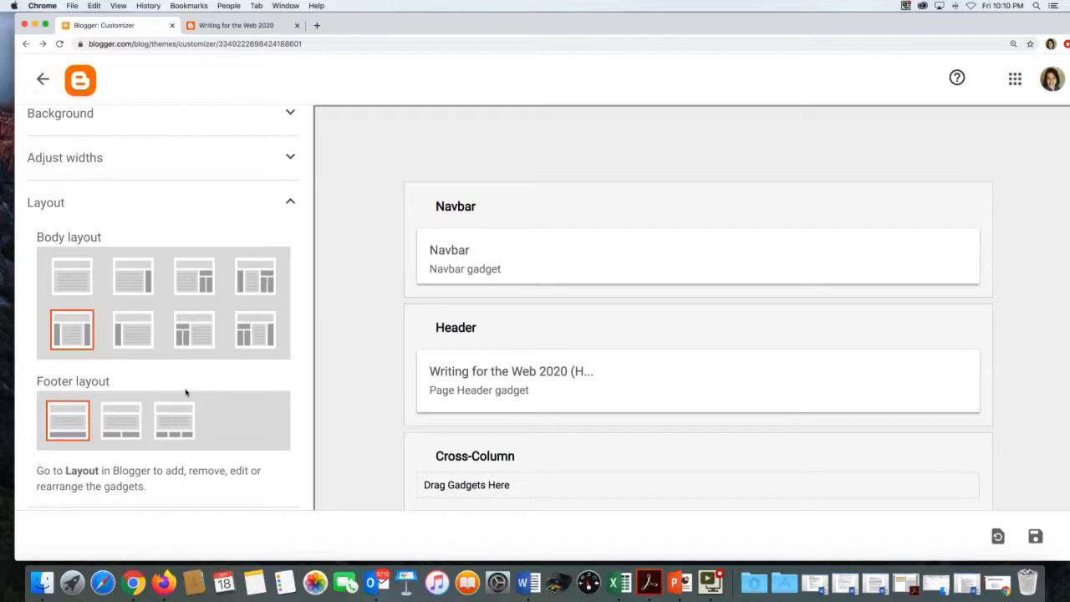
scroll(185, 392, "down", 2)
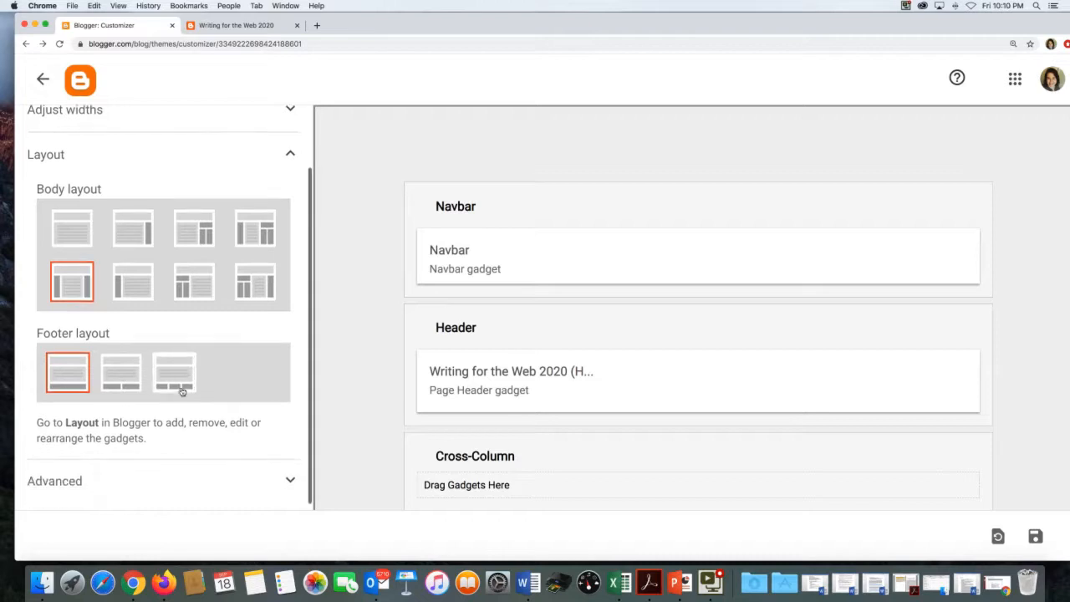
- Browse the Page Text font list and keep the page text in Georgia
left_click(284, 473)
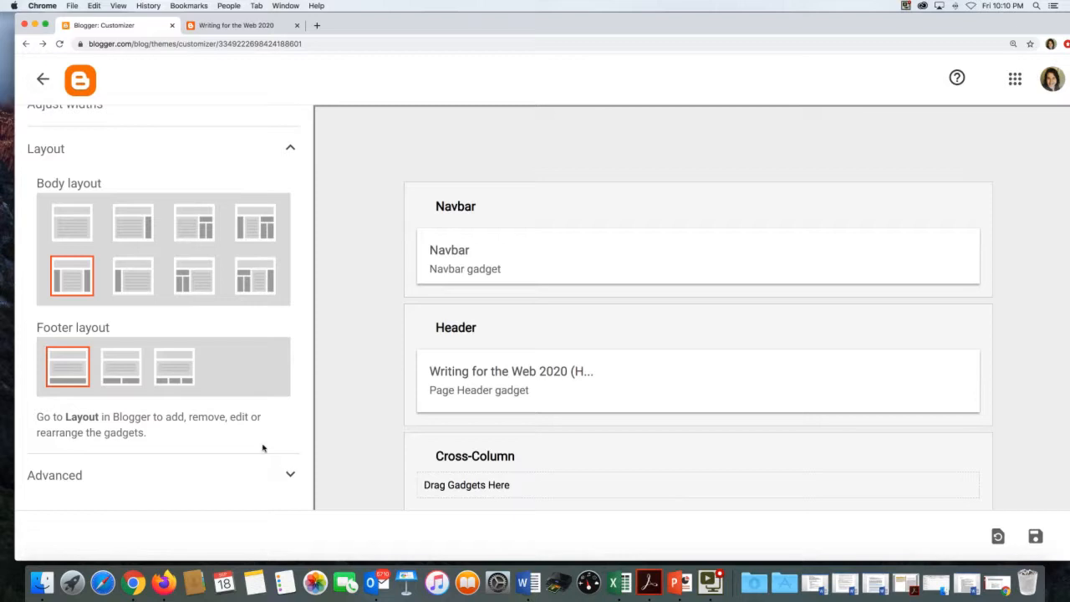
scroll(196, 386, "down", 3)
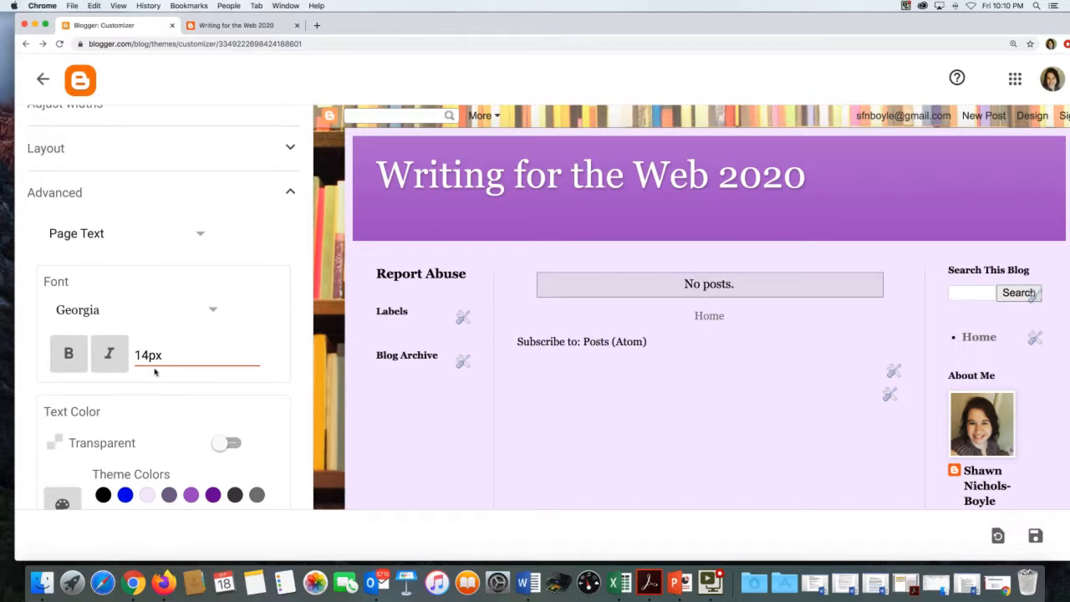
scroll(155, 371, "down", 4)
scroll(155, 371, "up", 2)
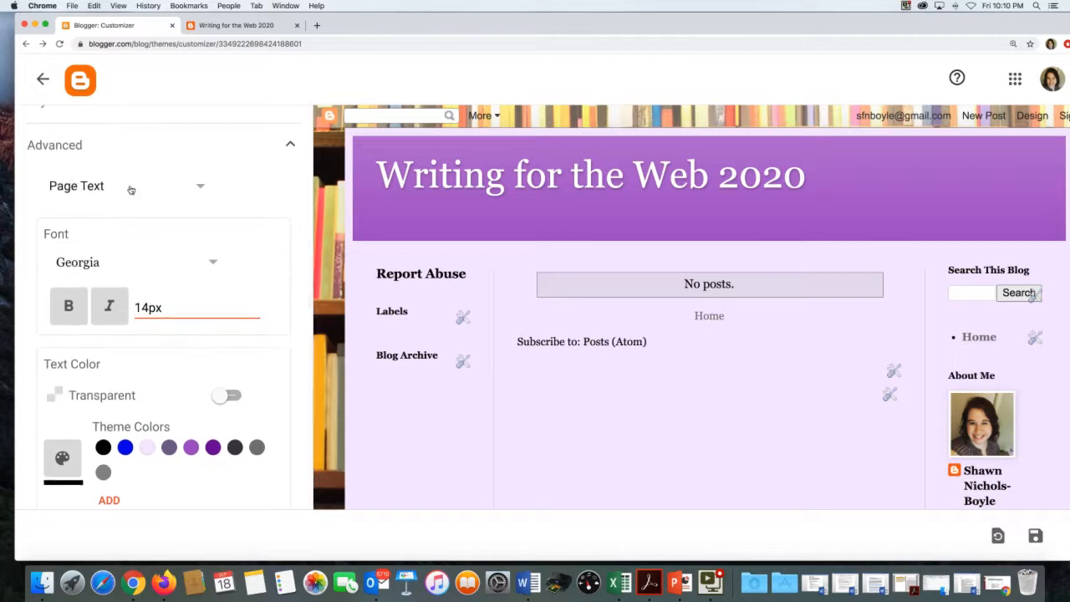
left_click(211, 262)
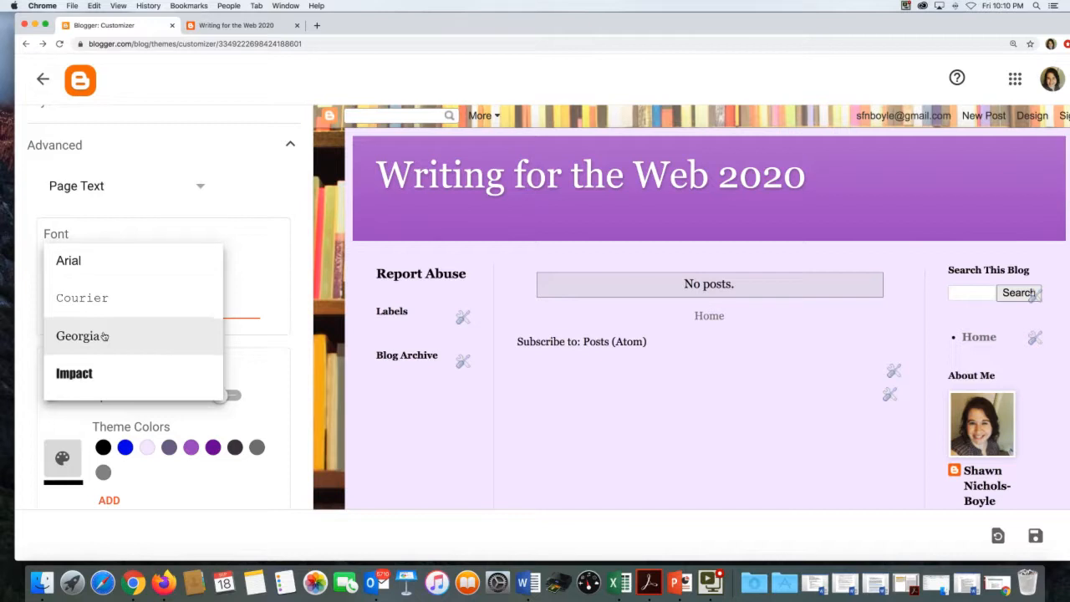
scroll(104, 337, "down", 3)
scroll(104, 334, "down", 3)
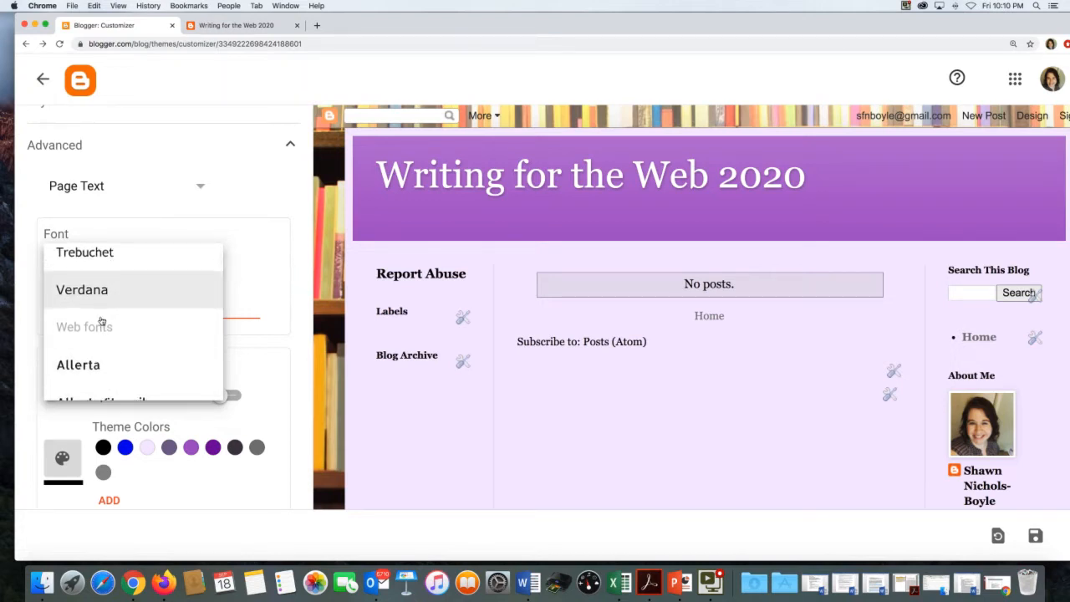
scroll(101, 321, "down", 3)
scroll(101, 321, "down", 2)
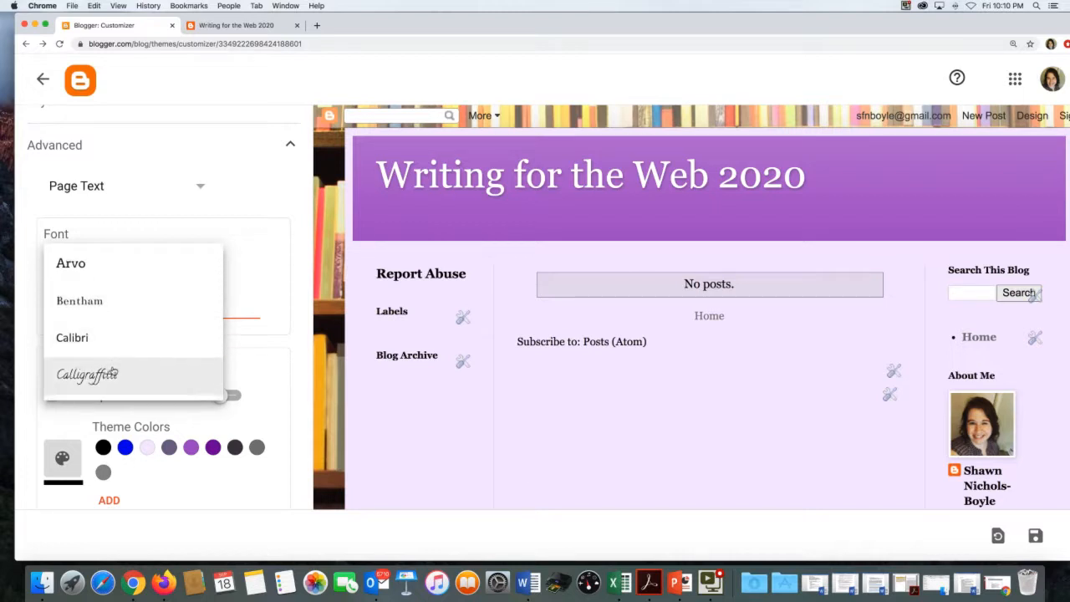
scroll(115, 368, "down", 4)
scroll(118, 360, "down", 1)
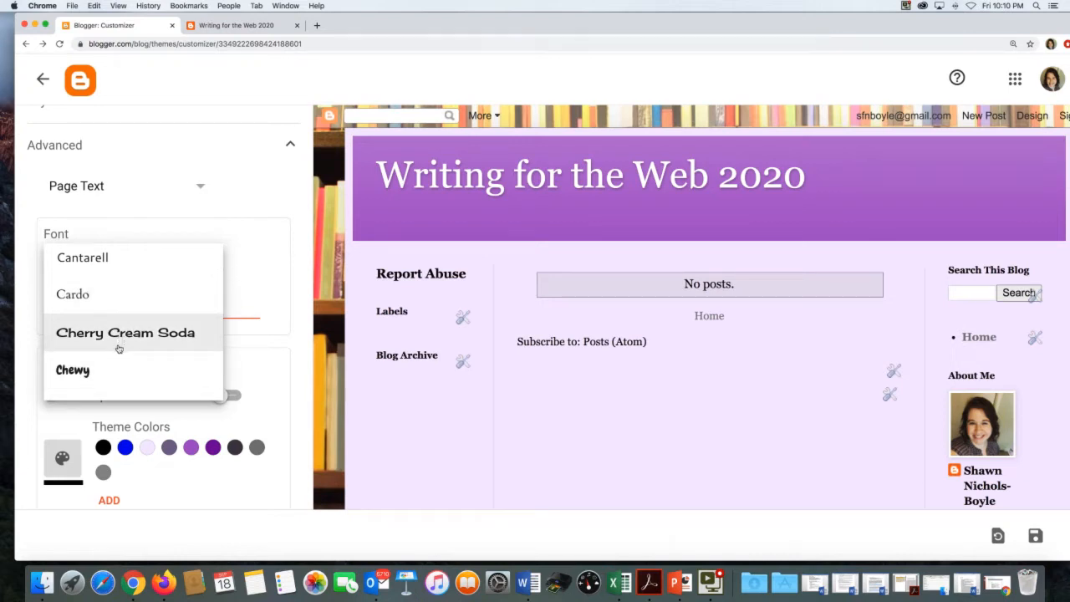
scroll(119, 348, "up", 15)
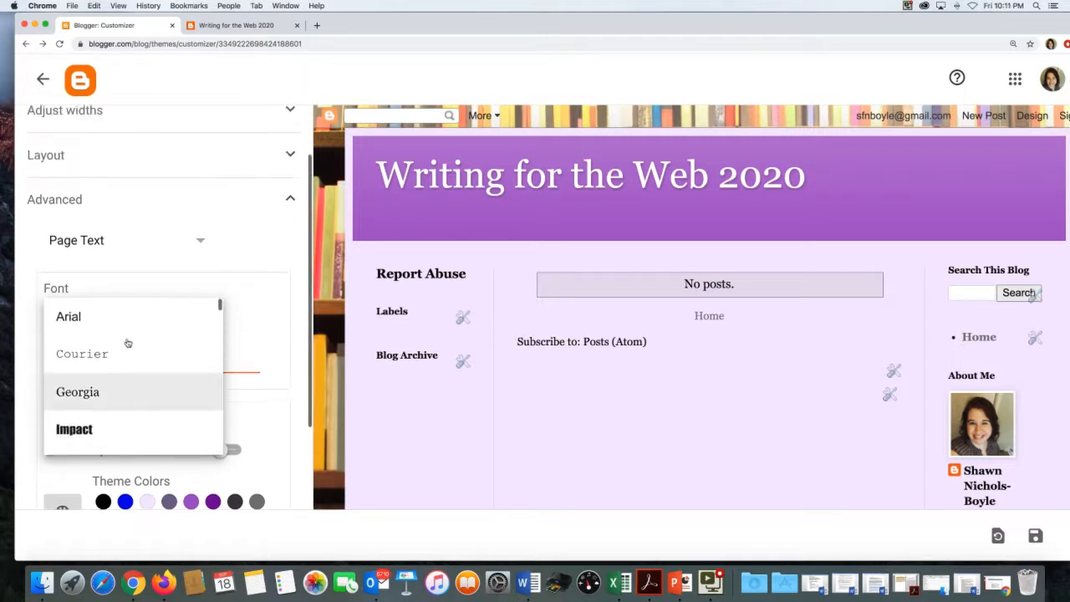
scroll(128, 344, "up", 1)
left_click(245, 342)
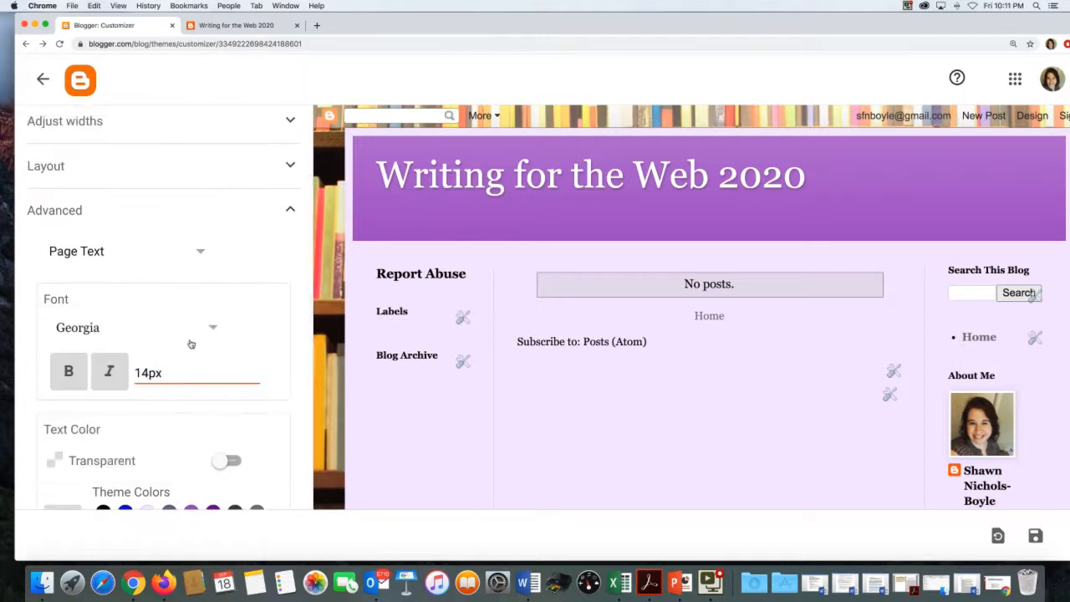
- Keep the page text black after trying purple and greys, then show the Backgrounds settings
scroll(174, 308, "down", 3)
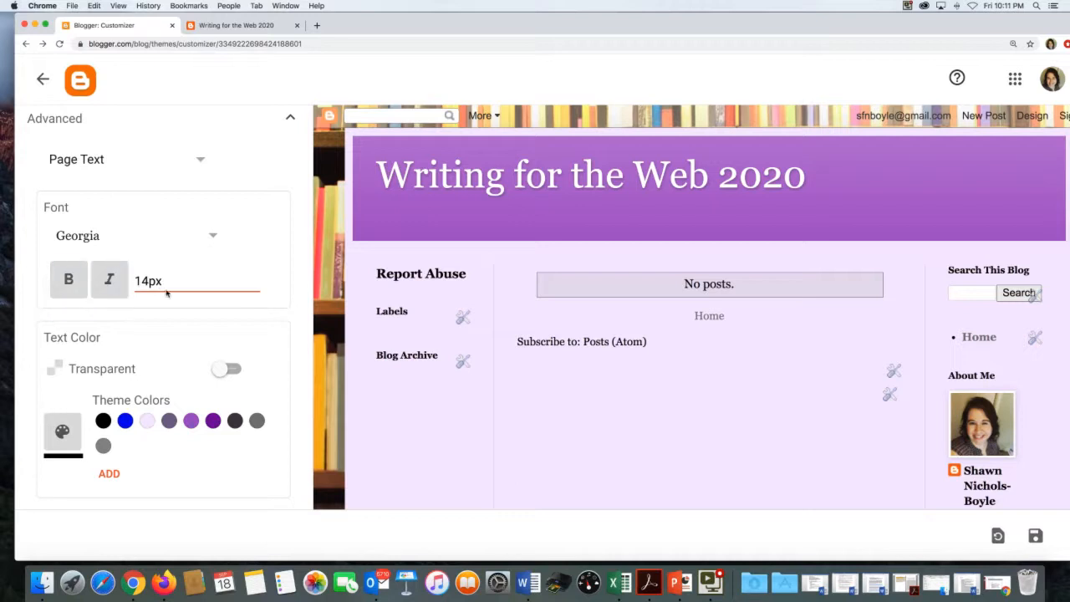
scroll(167, 293, "down", 2)
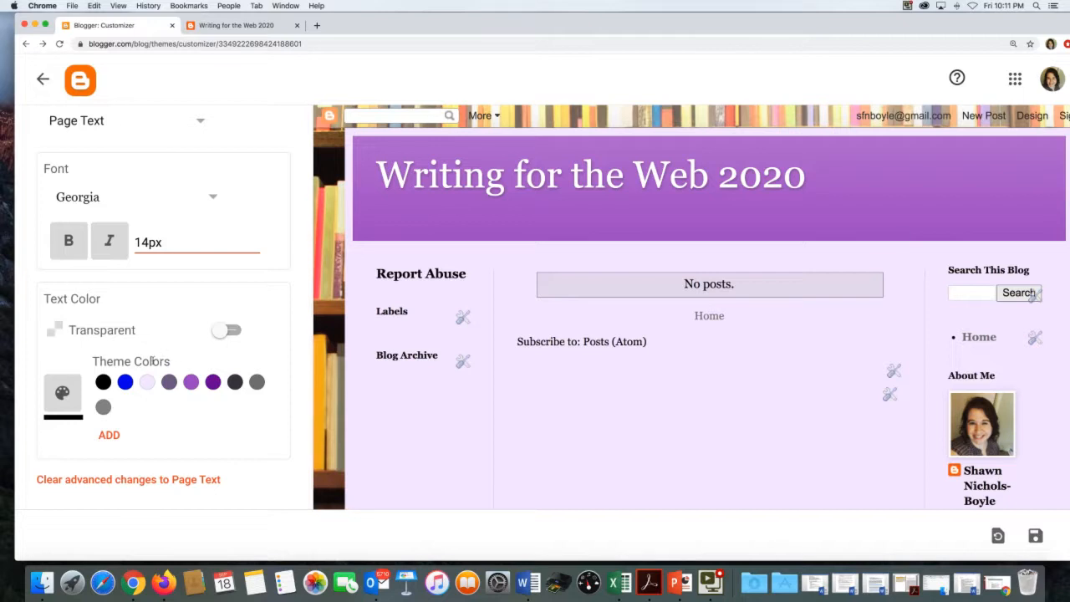
left_click(203, 382)
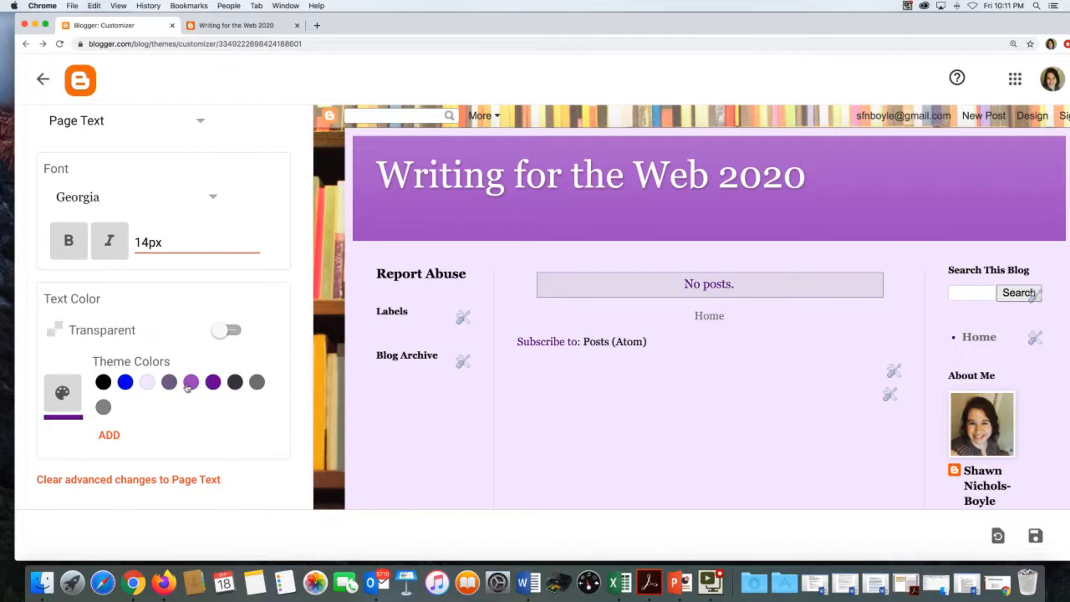
left_click(102, 381)
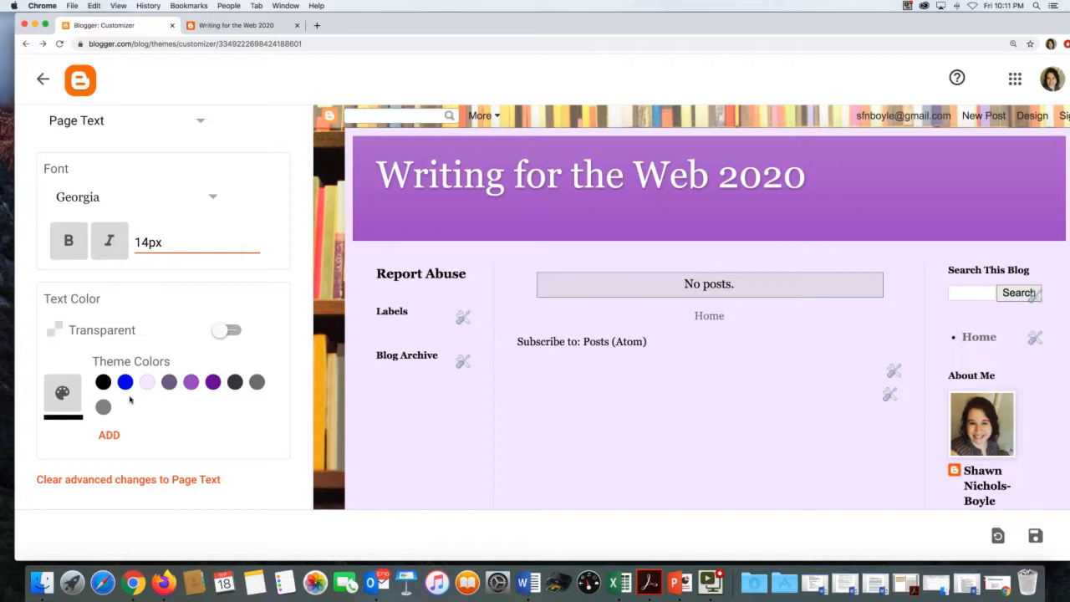
left_click(234, 380)
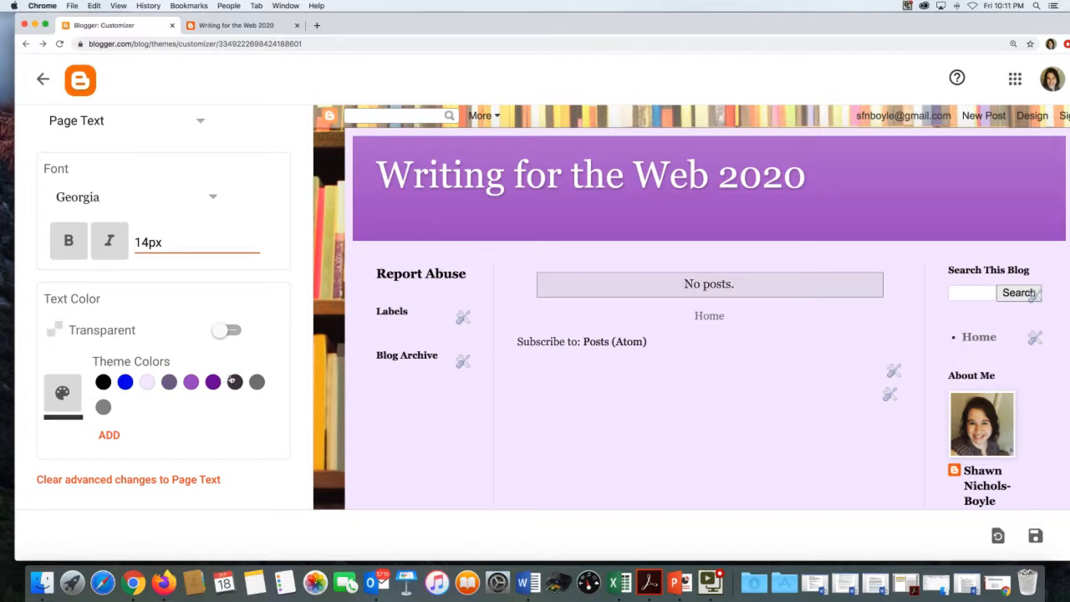
left_click(250, 382)
left_click(246, 382)
left_click(103, 381)
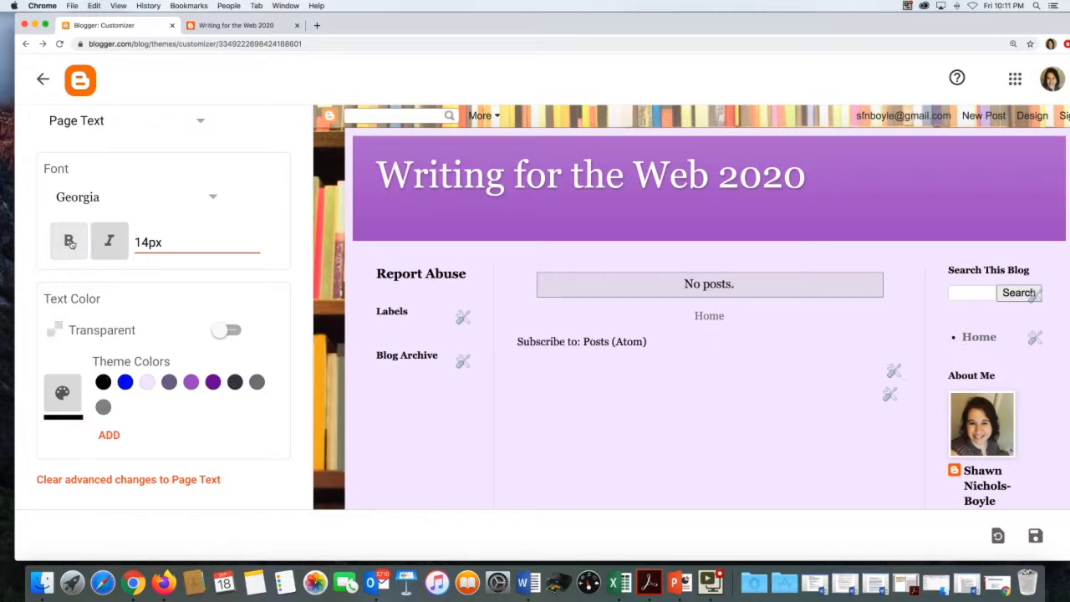
left_click(196, 123)
left_click(150, 156)
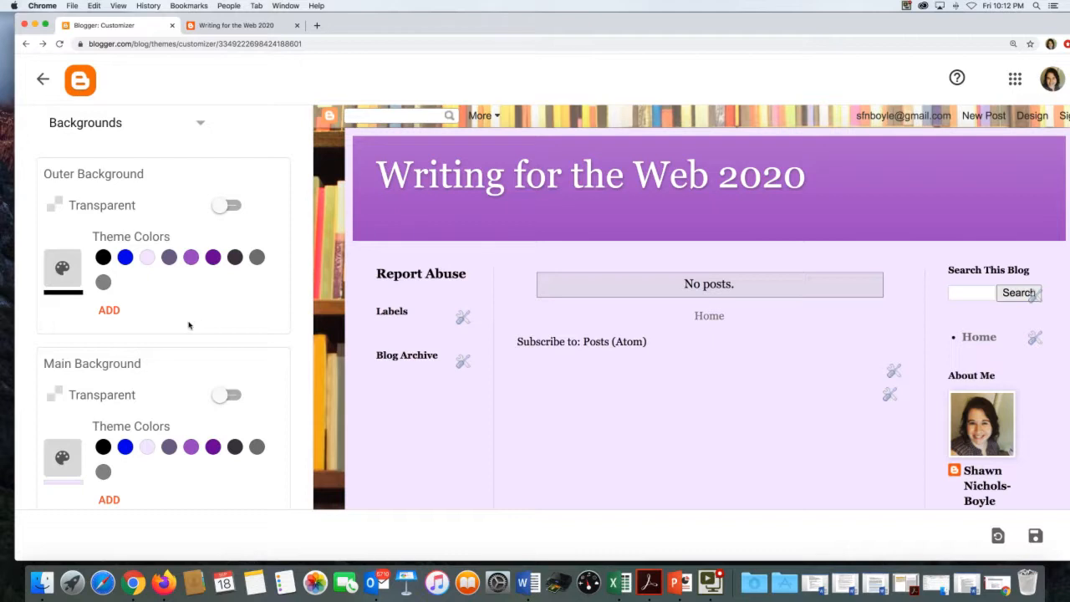
- Set the main background to #faf4ff after trying grey, lavender, light gray and white
scroll(189, 325, "down", 1)
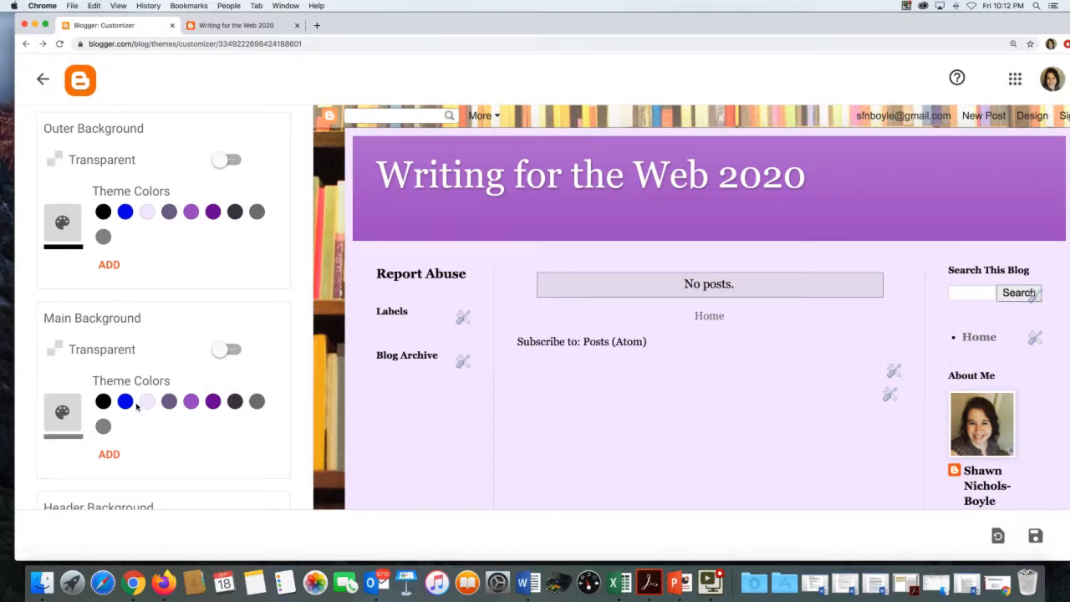
left_click(102, 427)
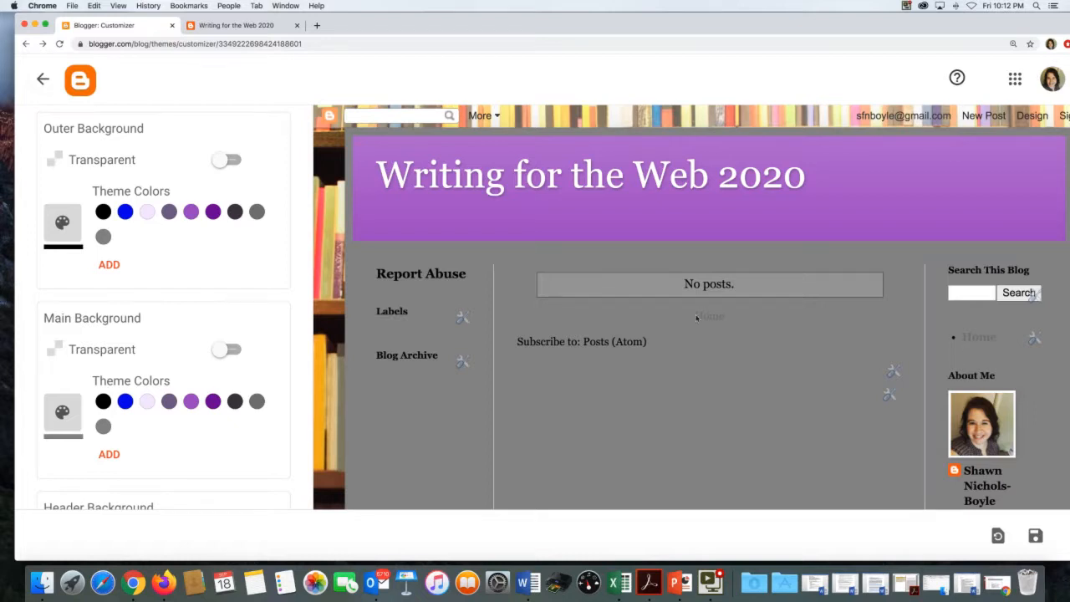
left_click(140, 399)
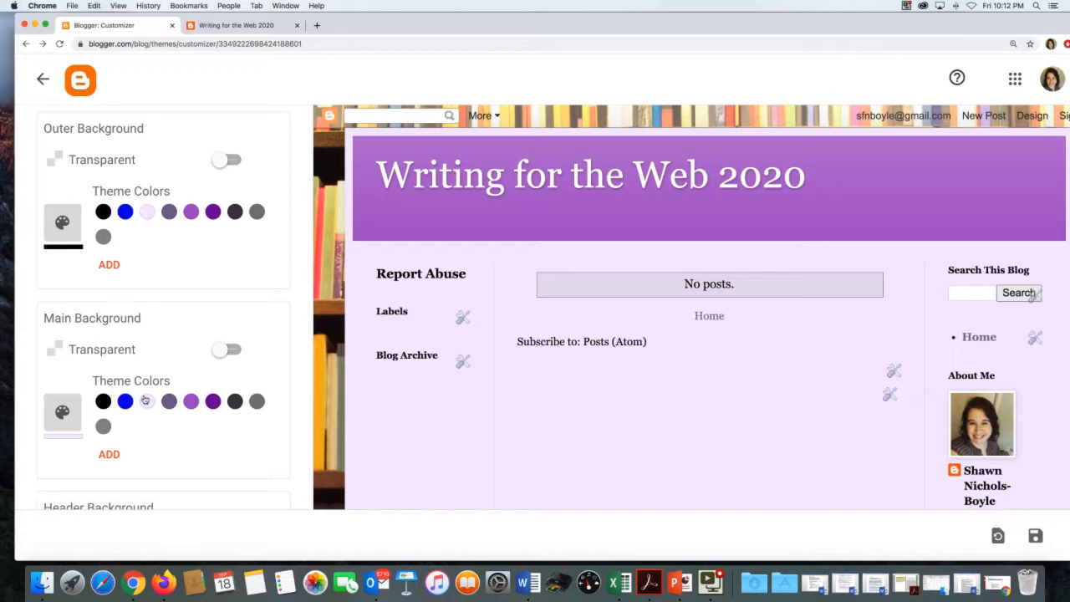
left_click(107, 454)
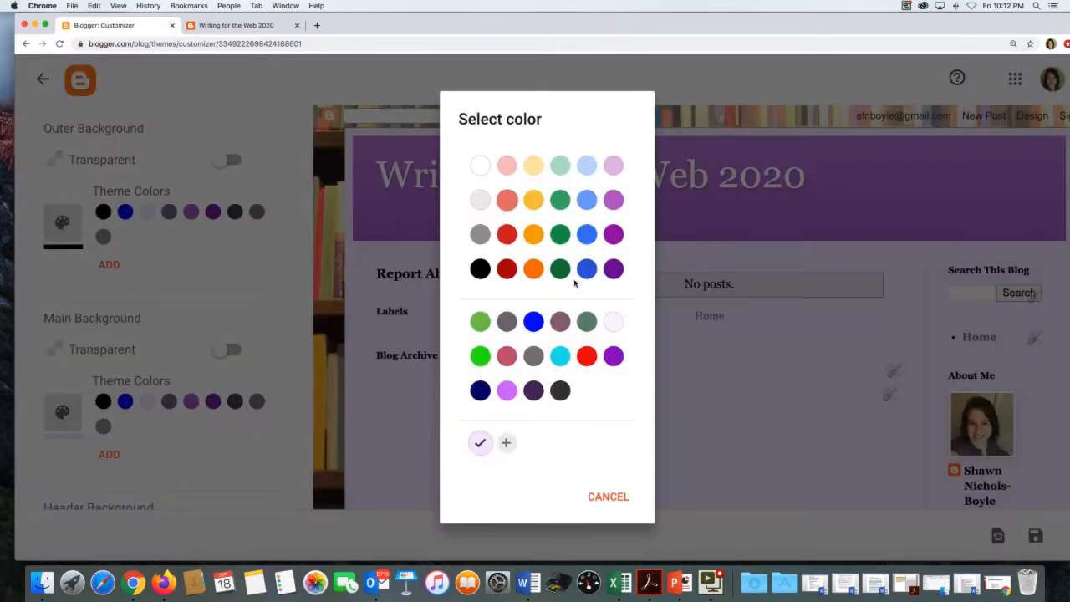
left_click(469, 199)
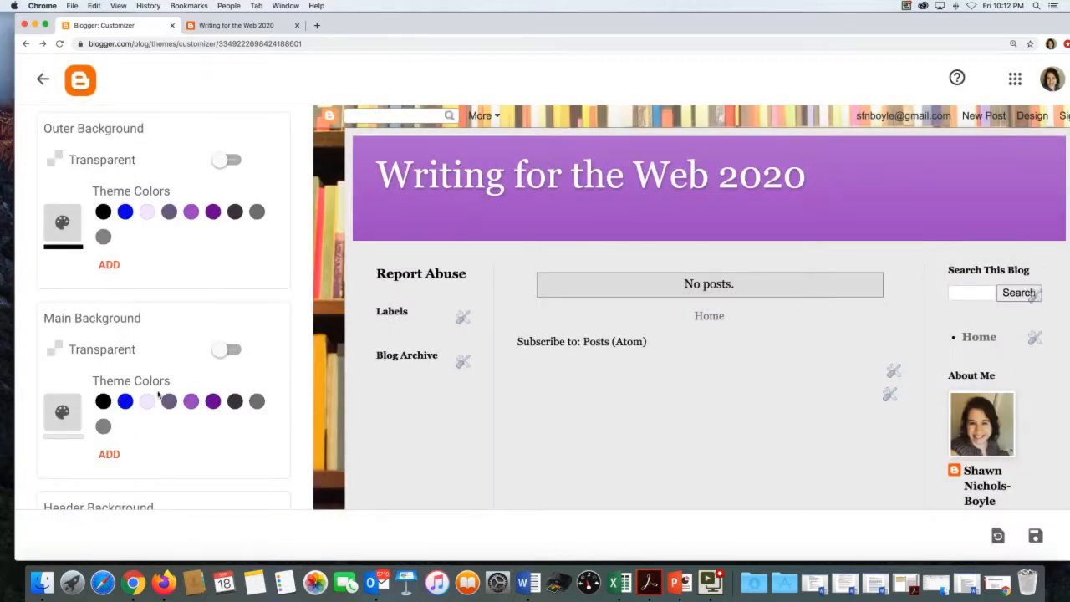
left_click(109, 454)
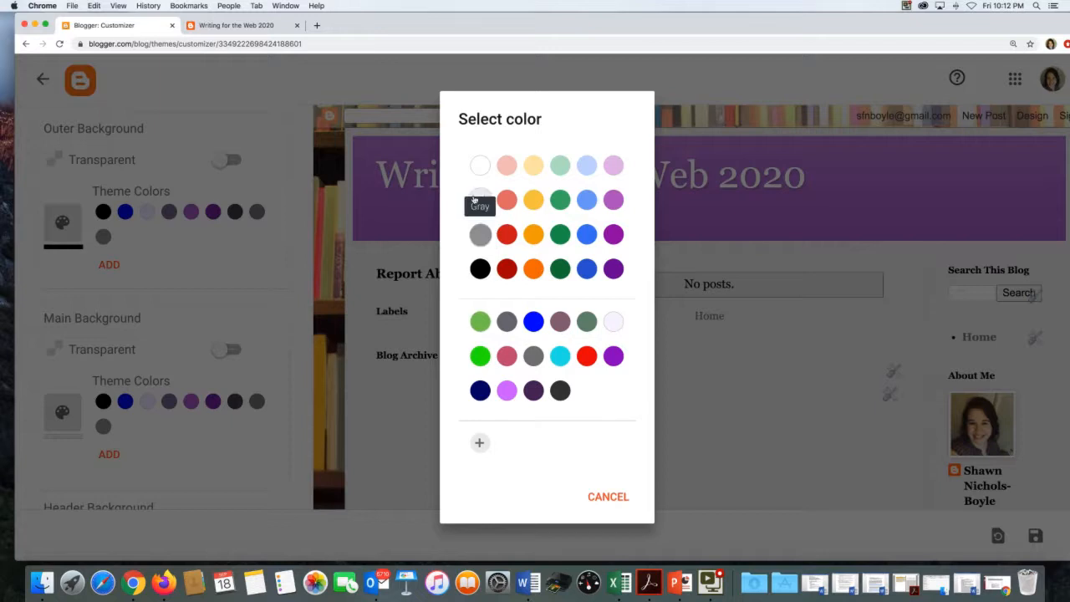
left_click(479, 172)
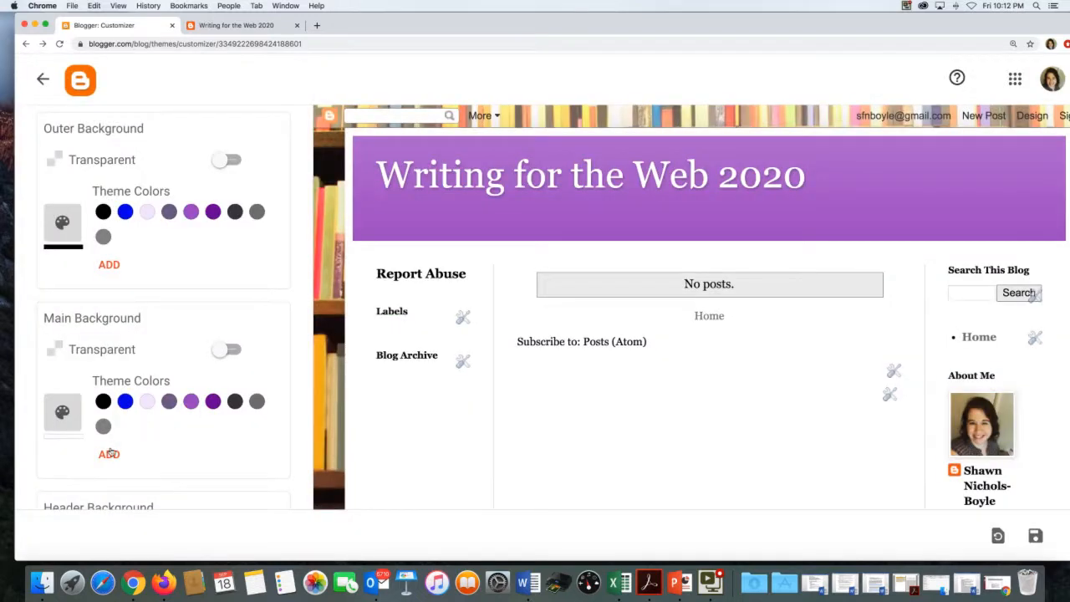
left_click(147, 401)
left_click(107, 454)
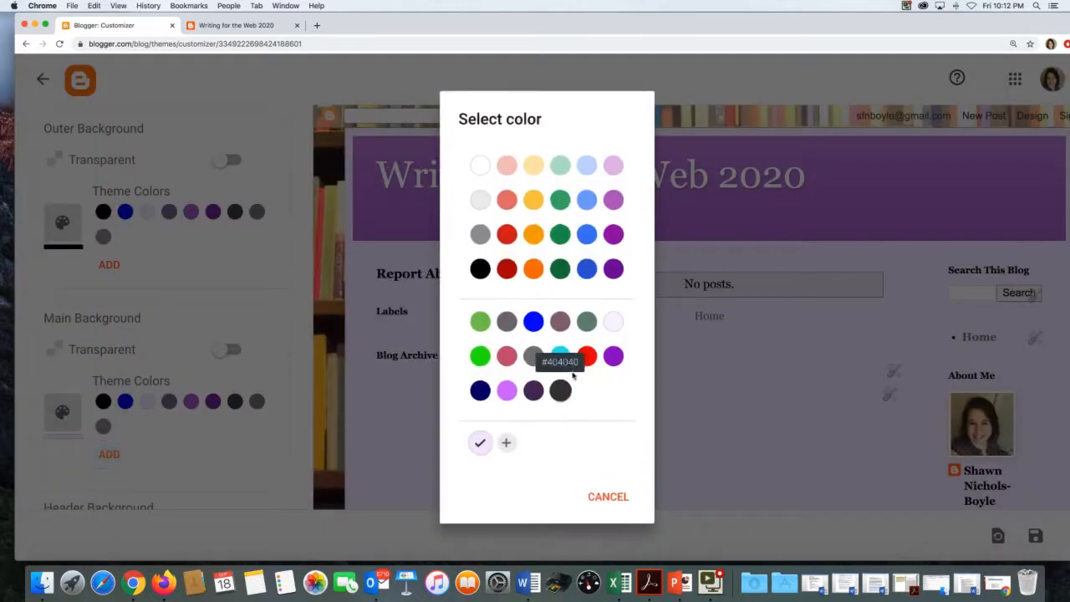
left_click(606, 326)
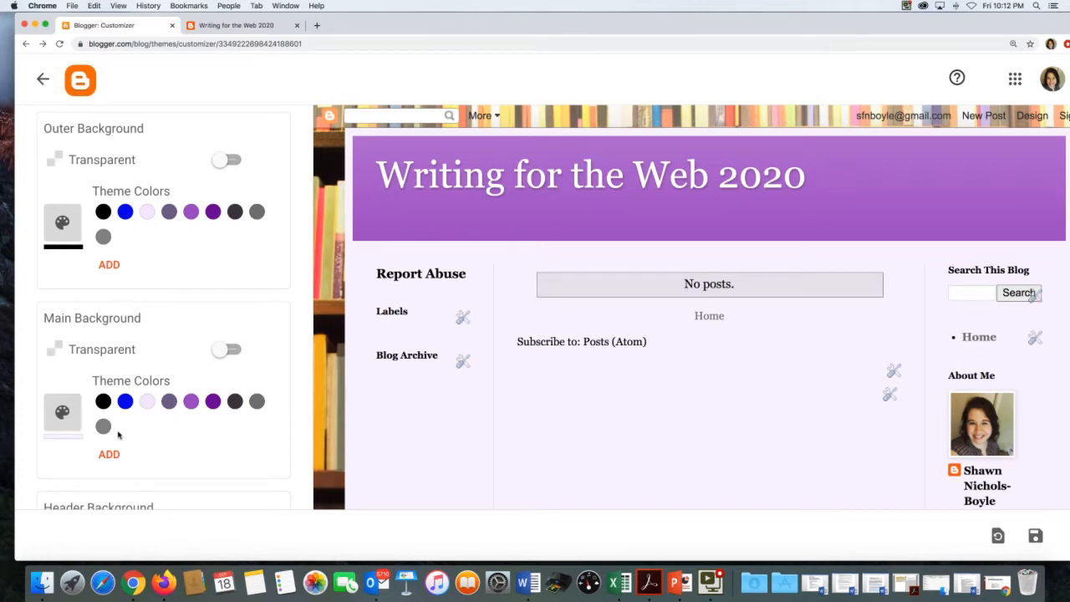
scroll(117, 433, "down", 5)
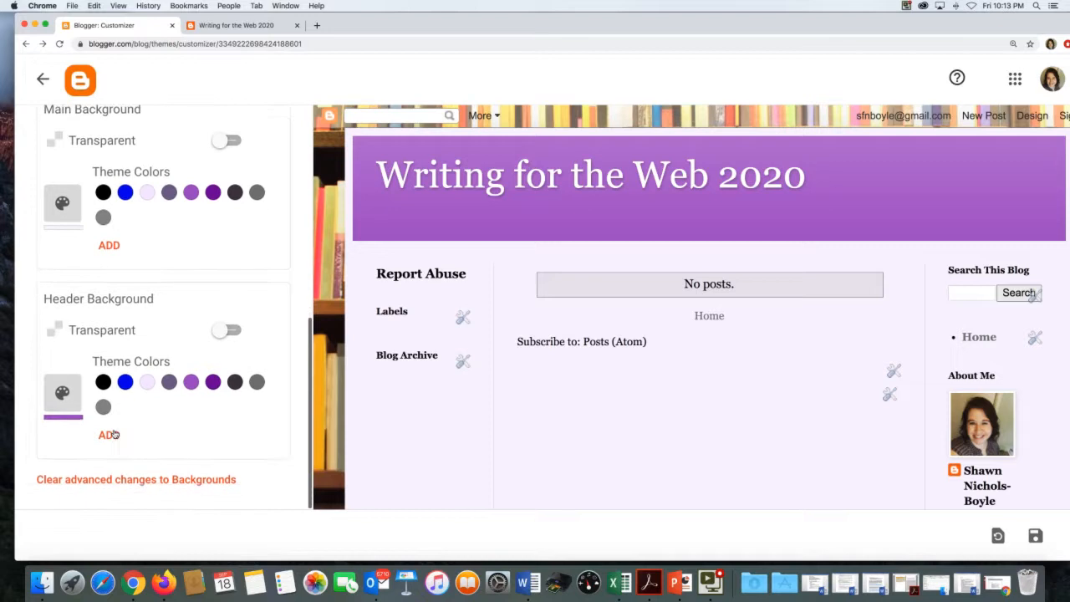
- Try a custom mixed blue for the header background, then set it back to dark purple
left_click(212, 382)
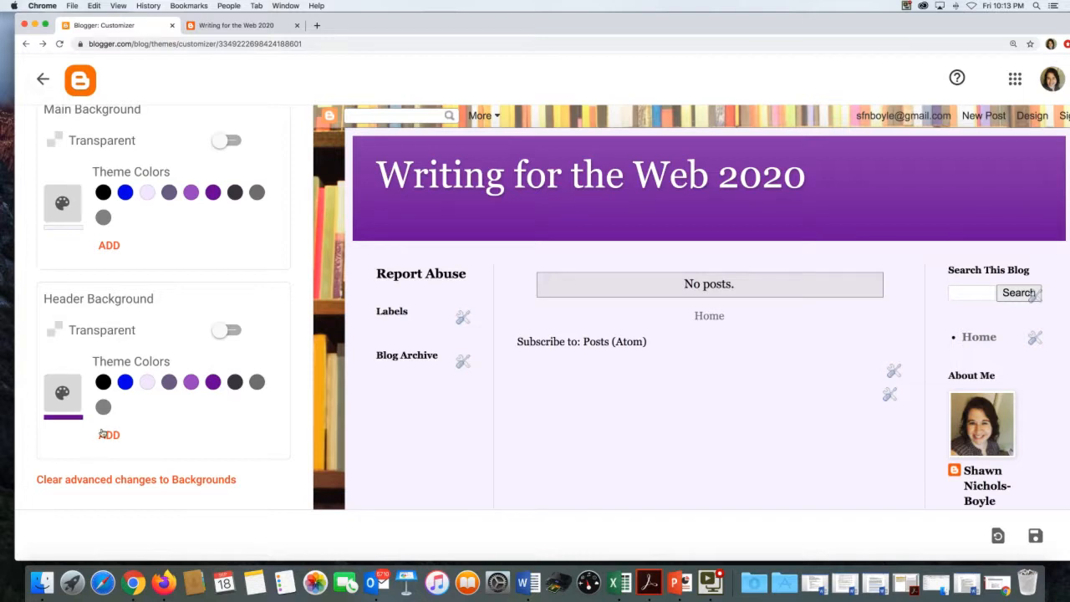
left_click(107, 435)
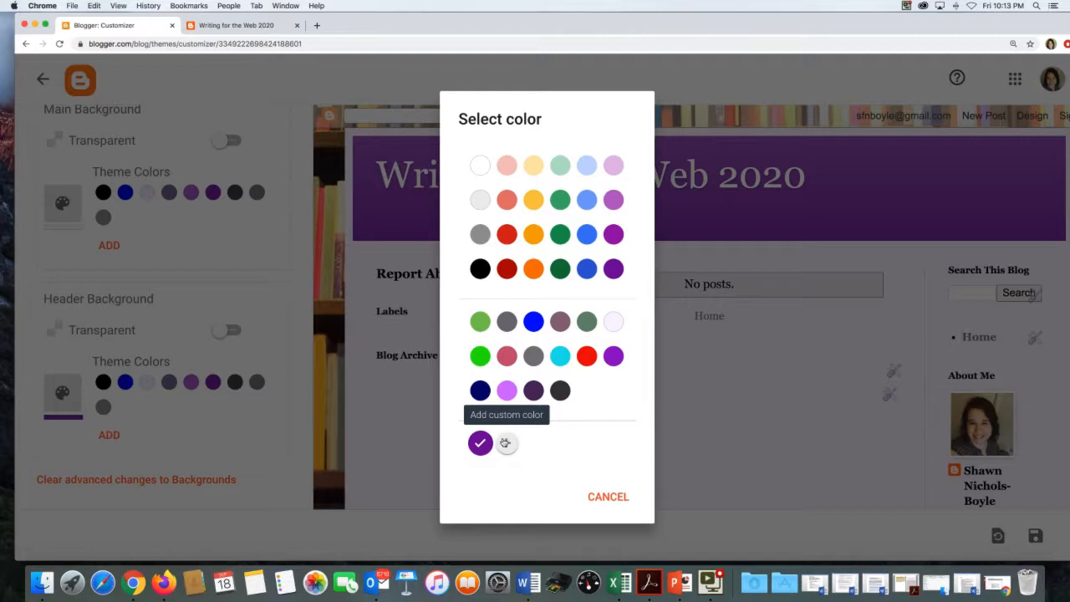
left_click(505, 444)
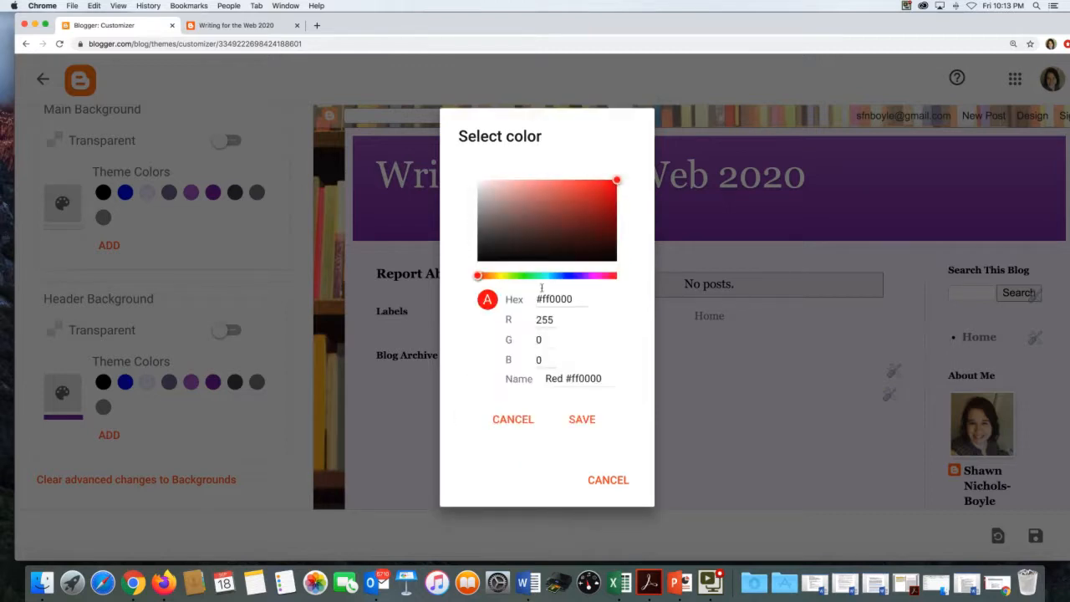
left_click_drag(480, 277, 559, 277)
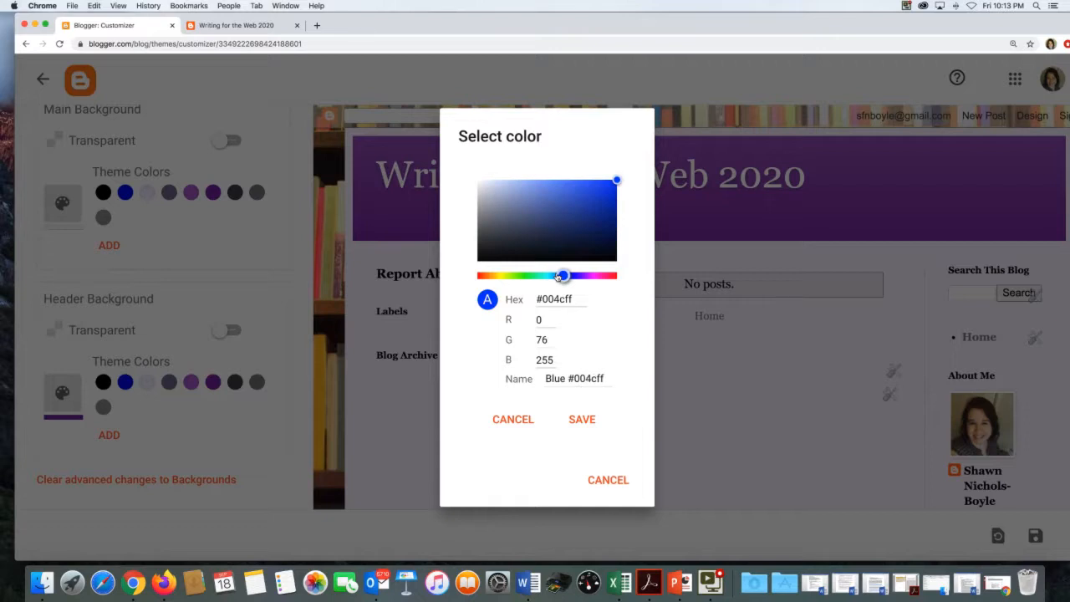
left_click_drag(560, 276, 564, 276)
left_click_drag(615, 179, 584, 203)
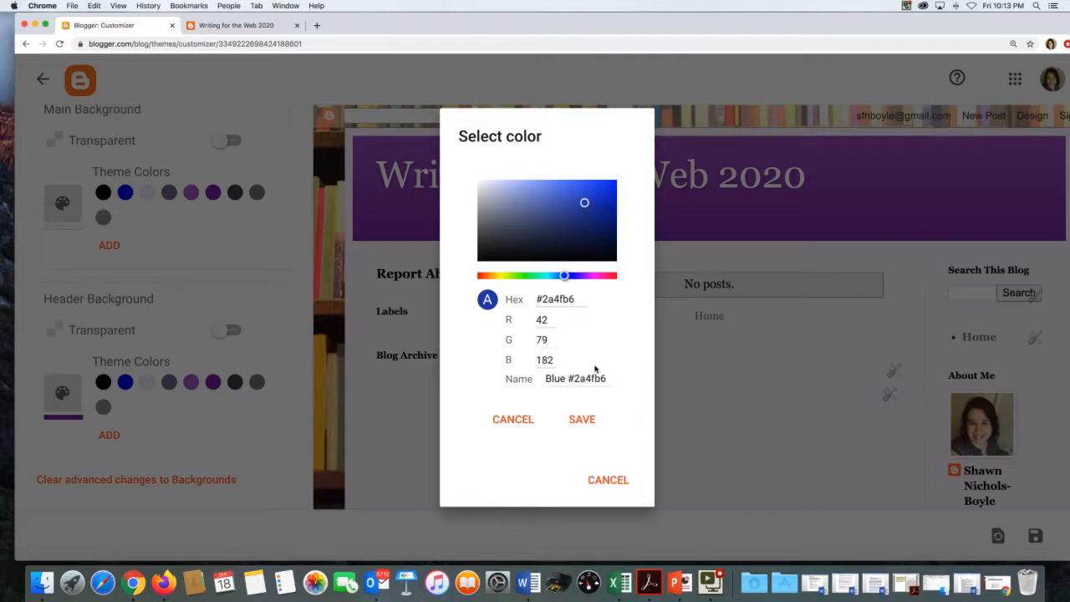
left_click(581, 418)
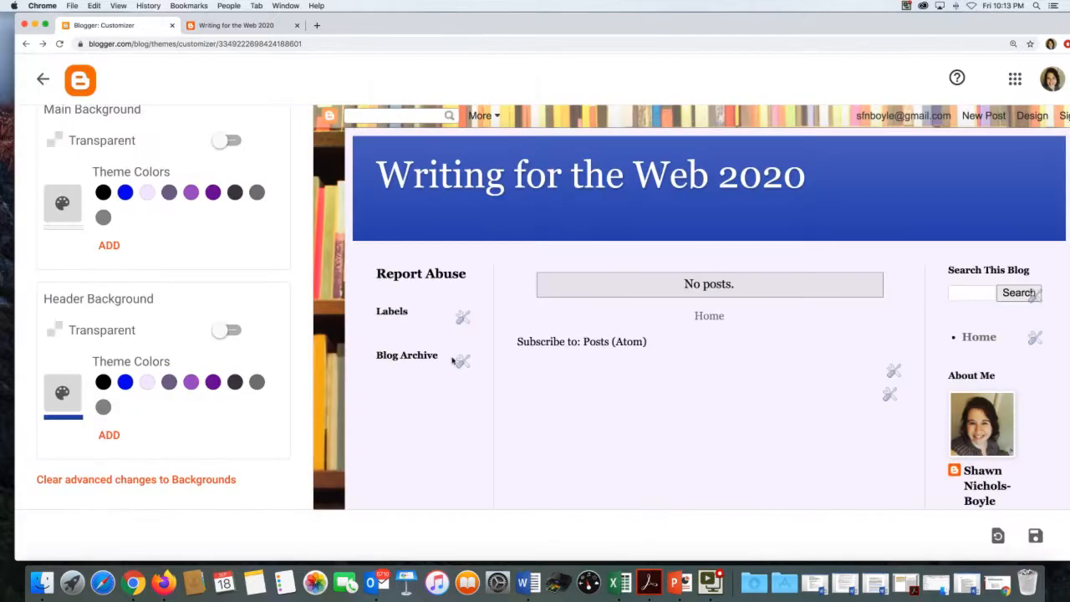
left_click(210, 382)
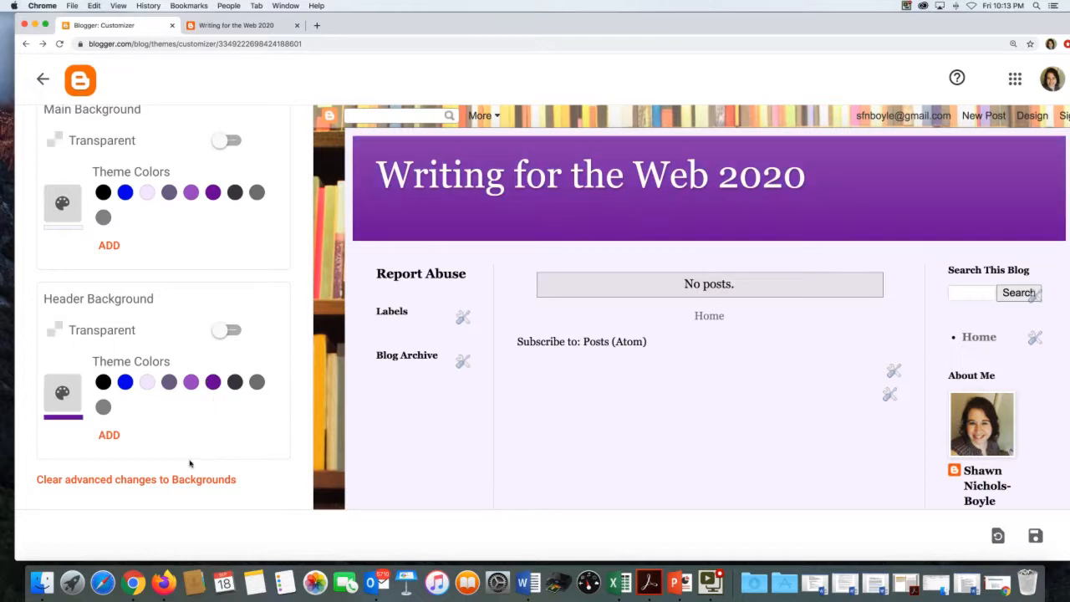
scroll(157, 315, "up", 1)
scroll(157, 315, "up", 5)
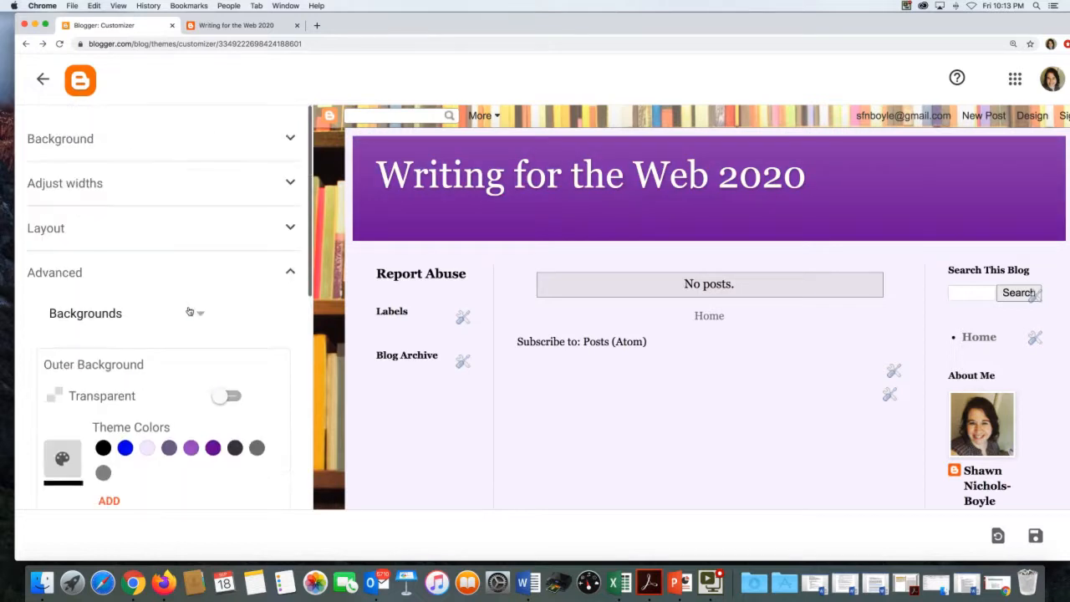
- Switch to the advanced Links settings and set the link colour to dark purple
left_click(193, 315)
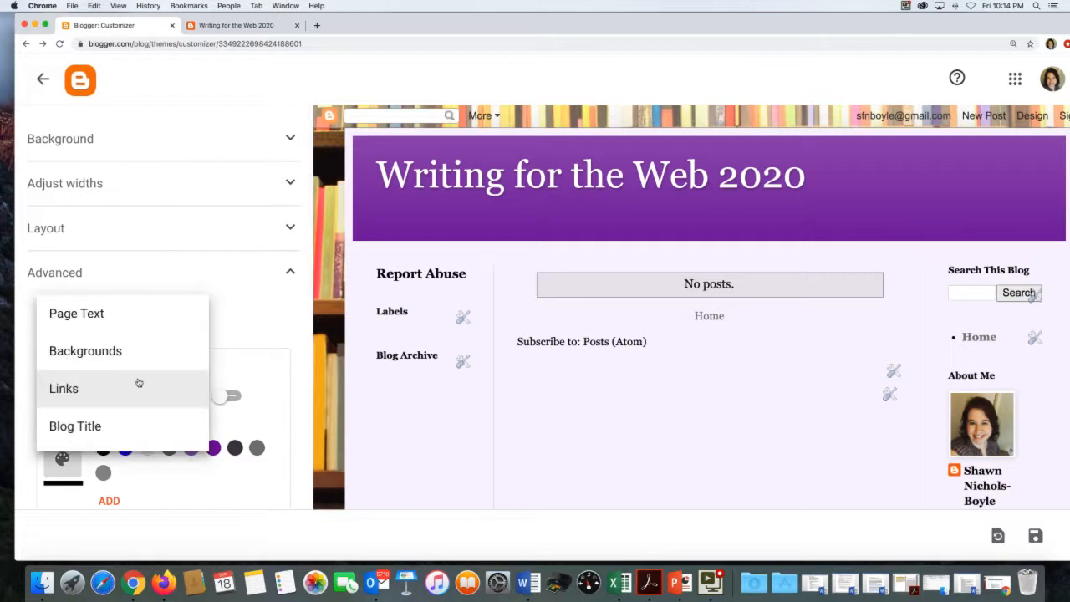
left_click(138, 385)
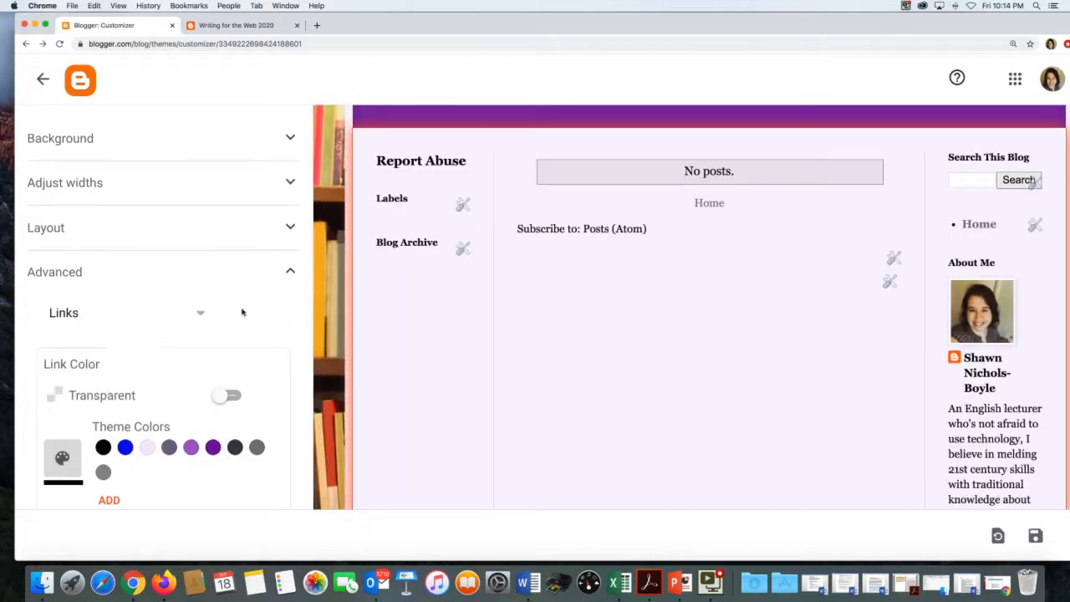
scroll(246, 314, "down", 3)
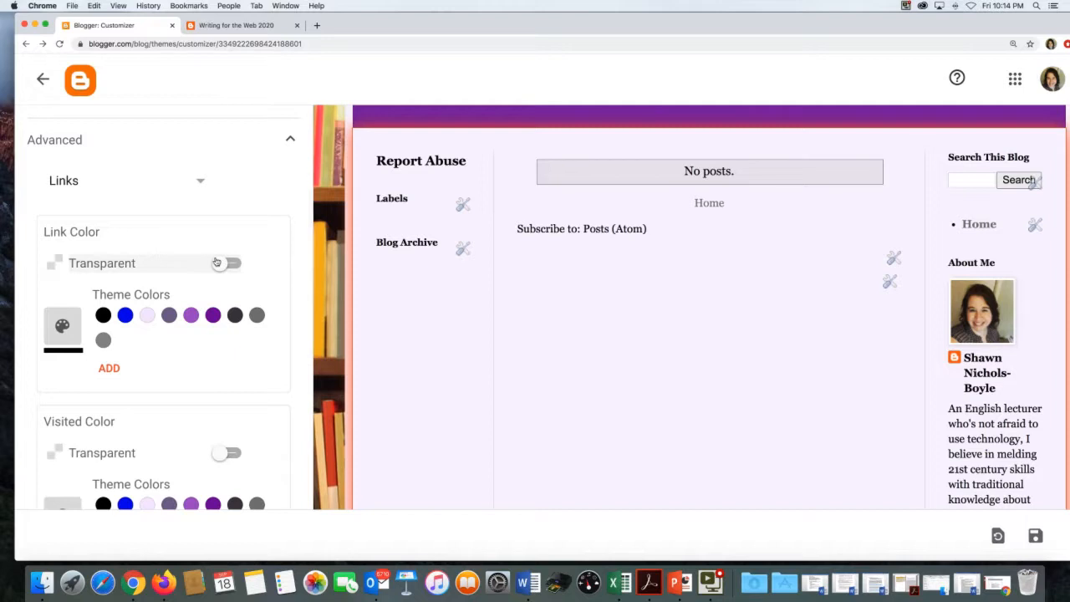
left_click(219, 263)
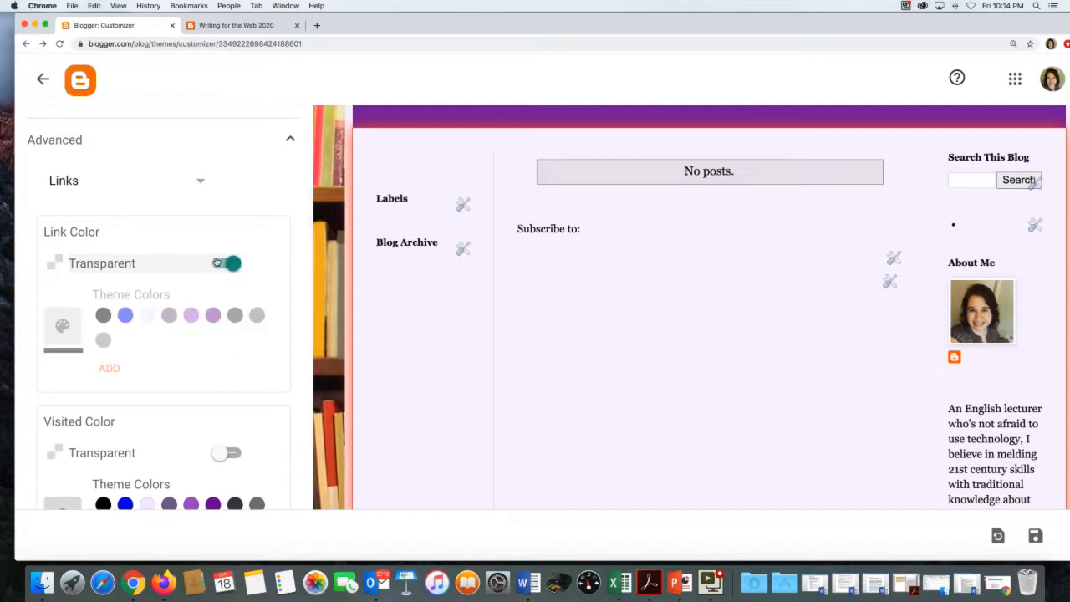
left_click(219, 263)
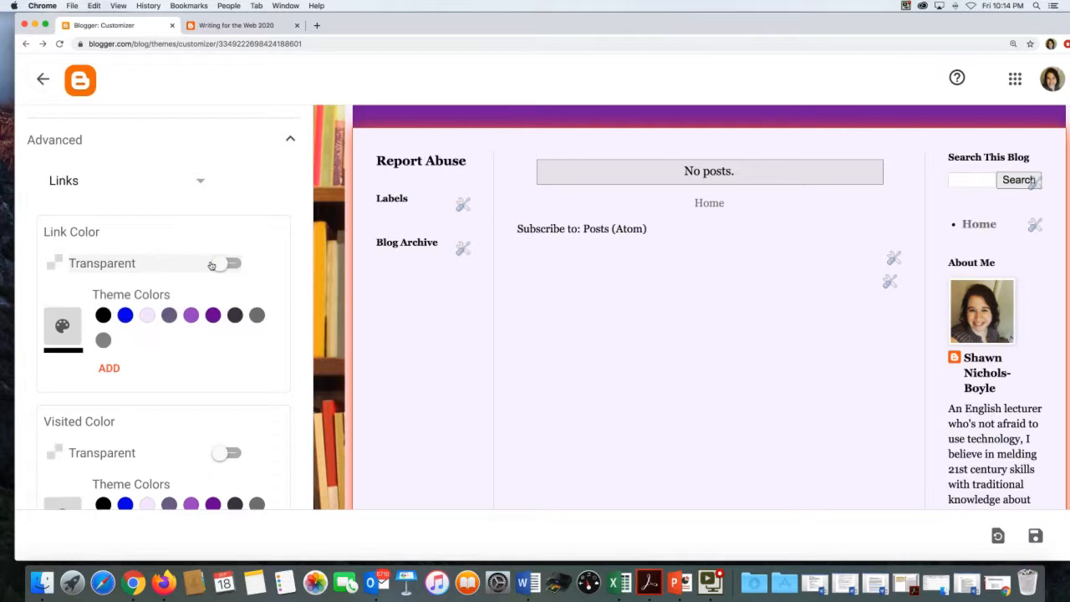
scroll(217, 277, "down", 2)
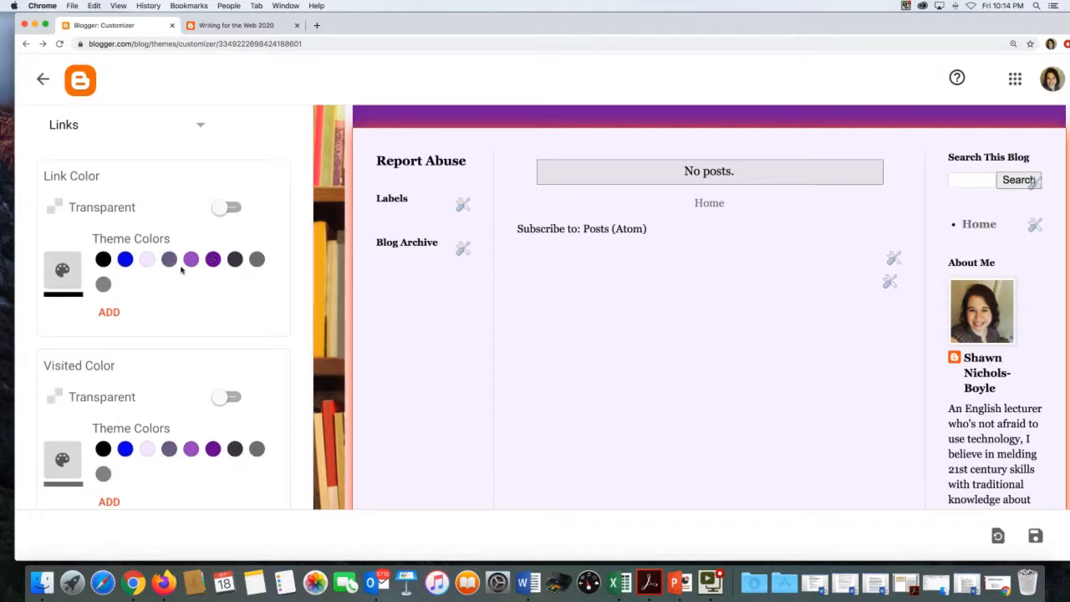
scroll(411, 267, "up", 4)
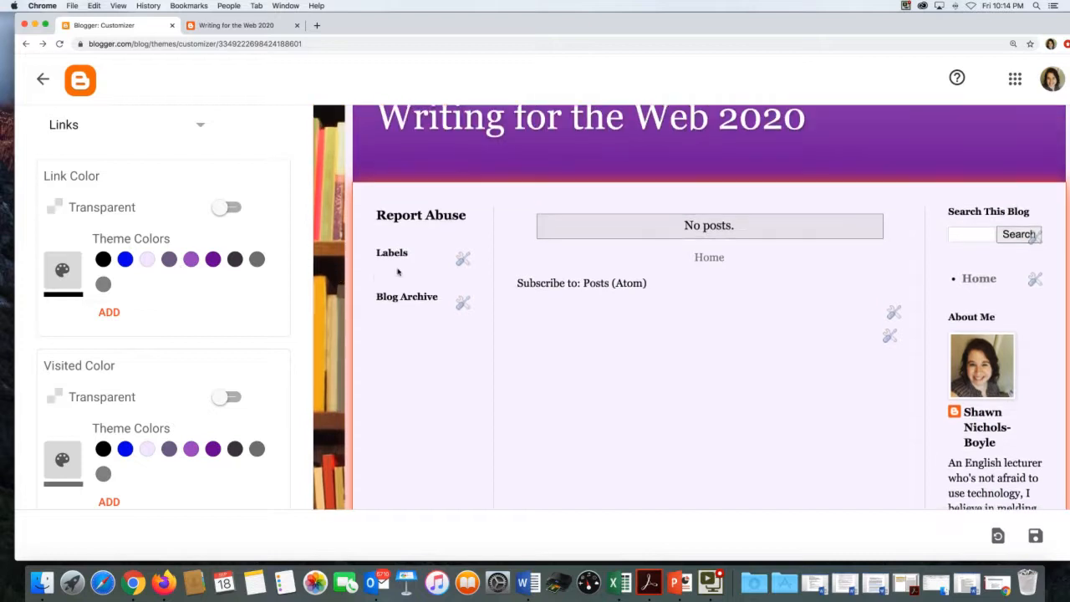
left_click(211, 260)
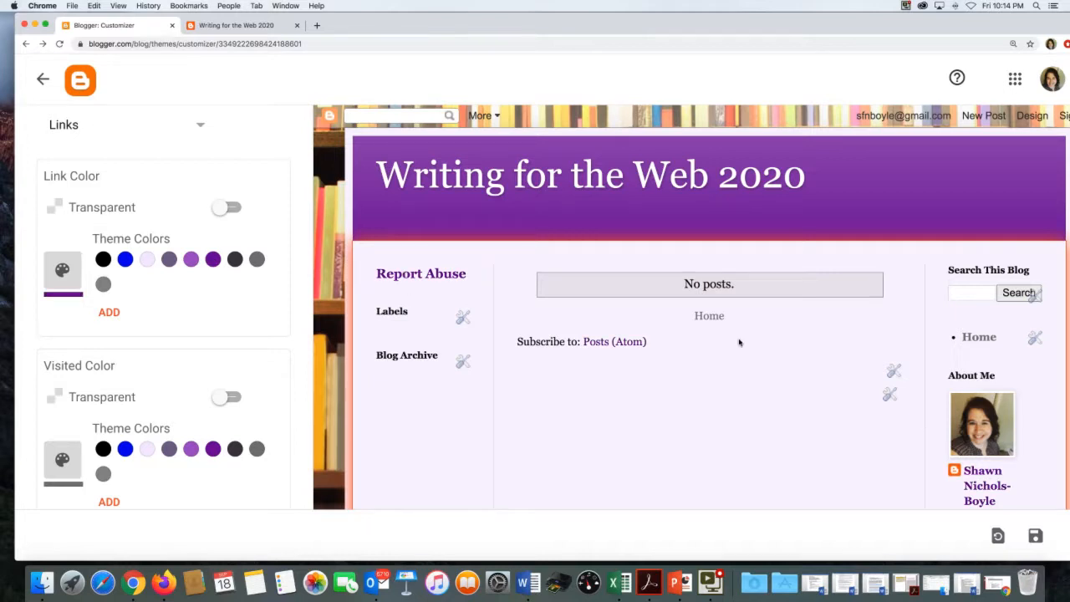
scroll(739, 343, "down", 2)
scroll(219, 309, "up", 1)
scroll(211, 365, "up", 1)
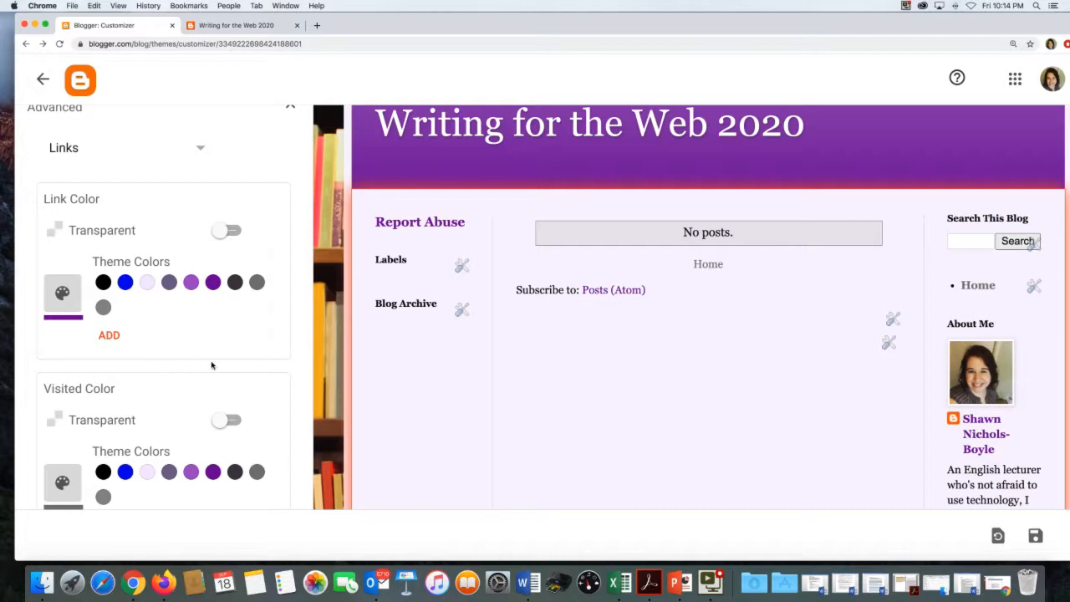
scroll(212, 365, "down", 5)
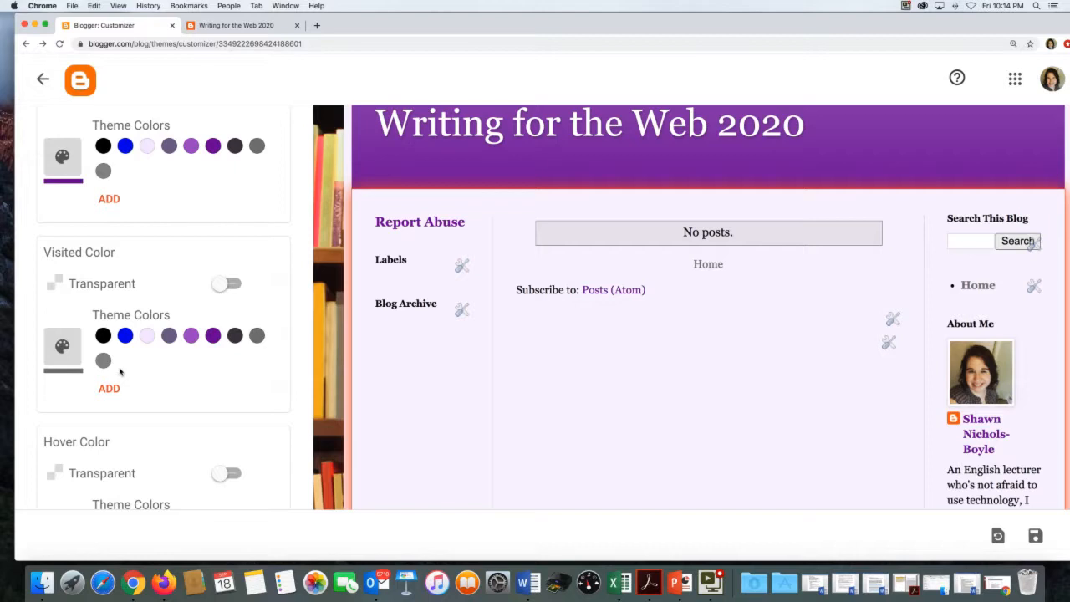
- Make visited links a custom magenta #db14ca after briefly trying pink
left_click(109, 388)
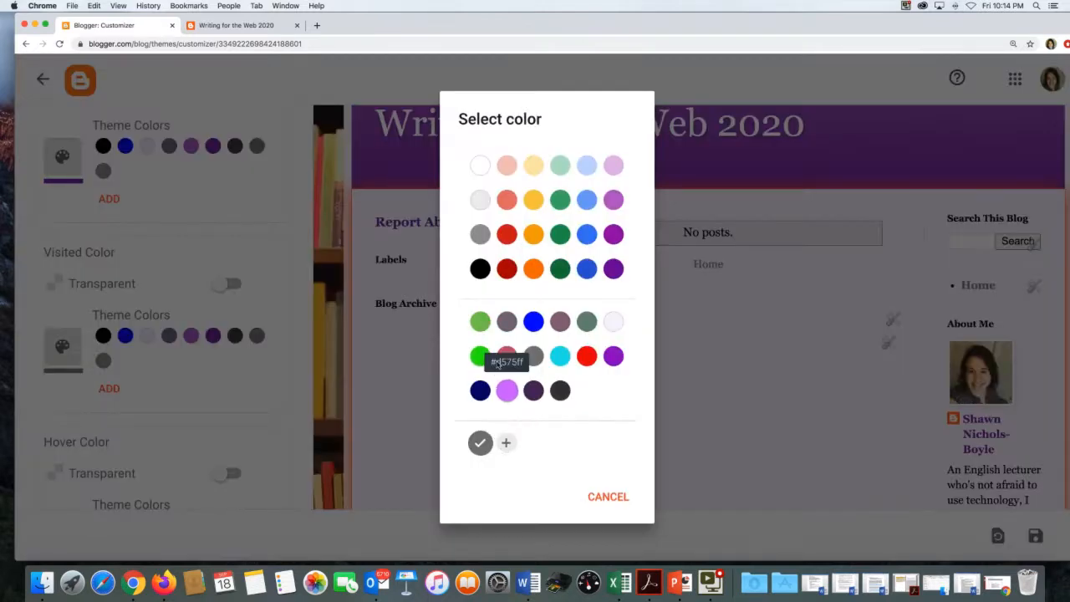
left_click(506, 356)
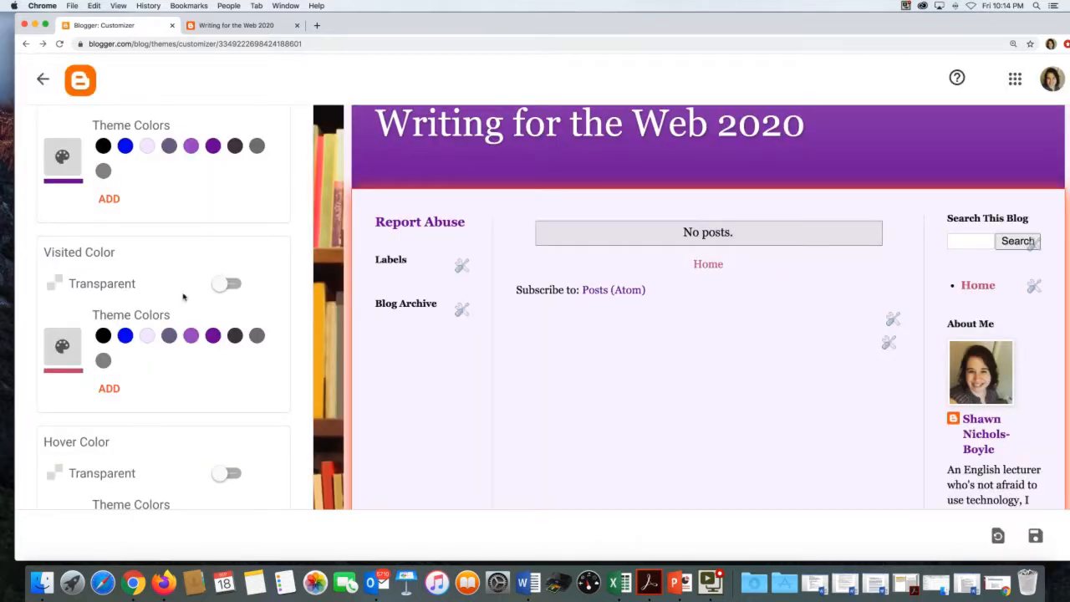
left_click(110, 389)
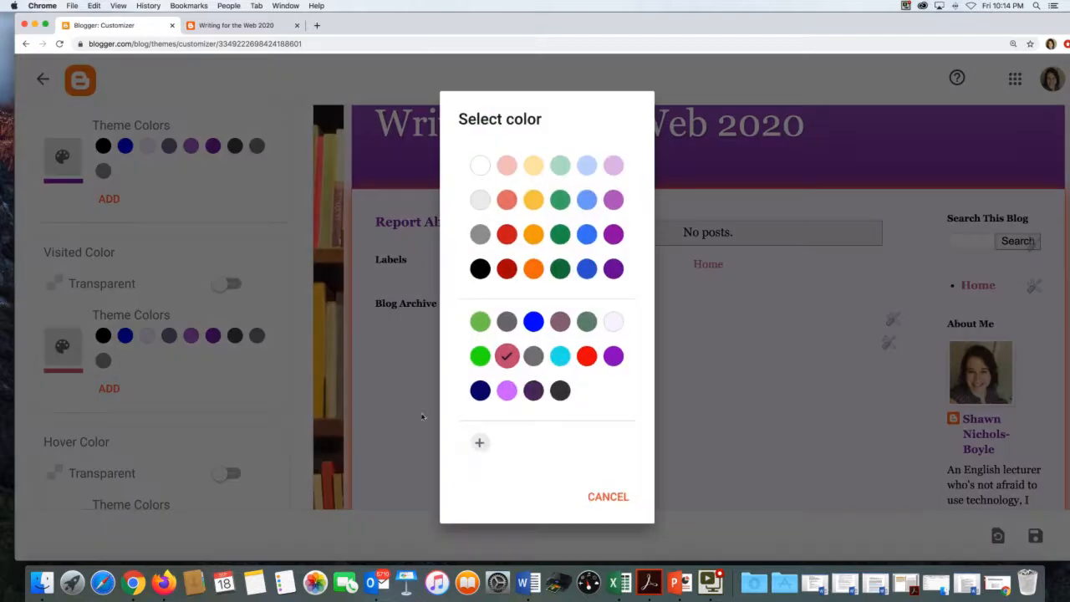
left_click(475, 443)
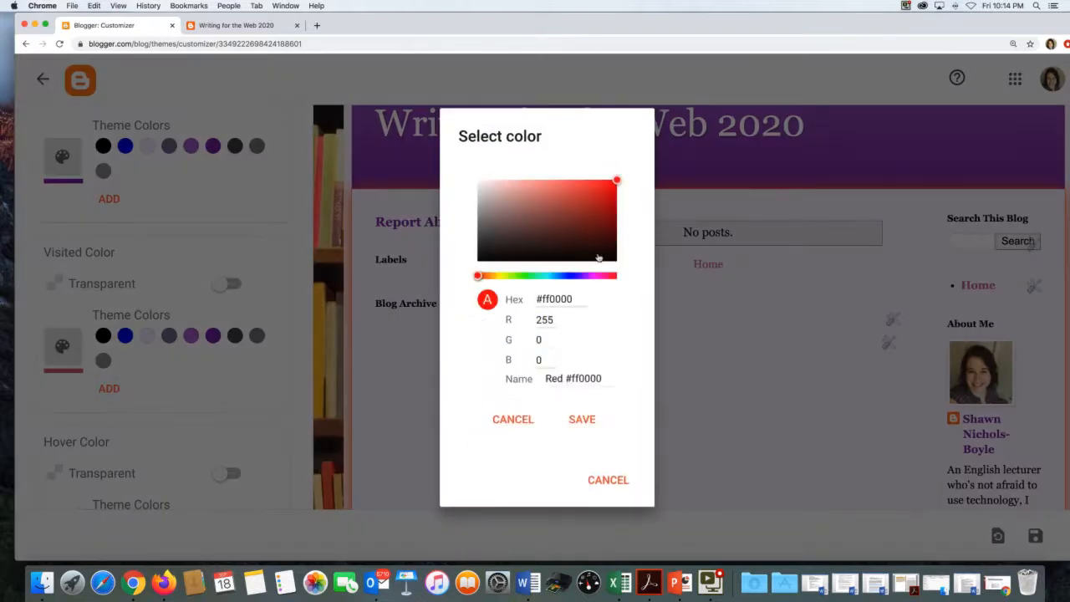
left_click_drag(474, 276, 595, 275)
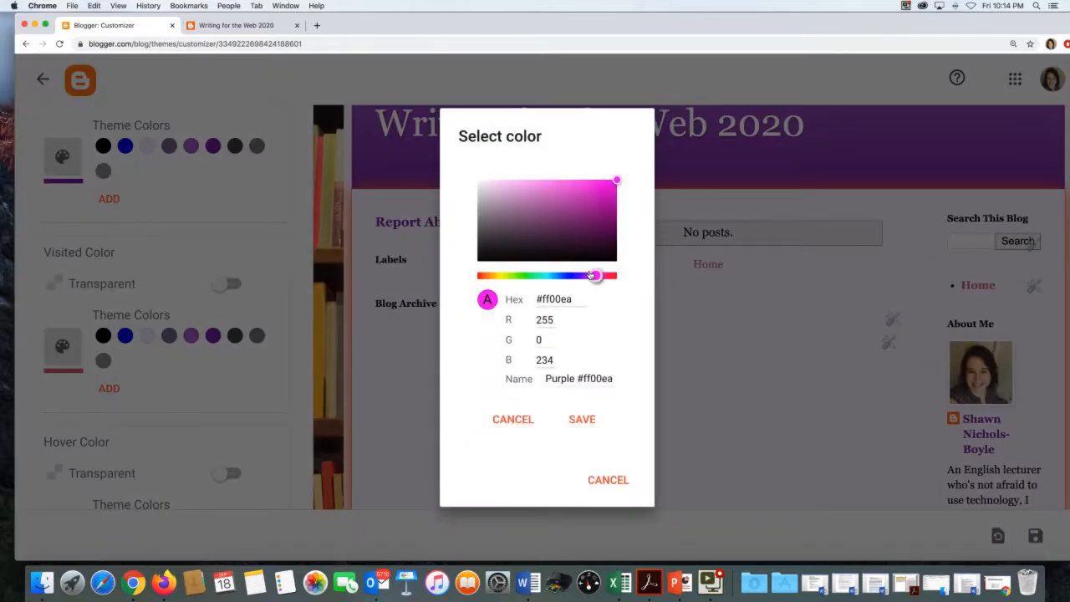
left_click_drag(612, 179, 599, 191)
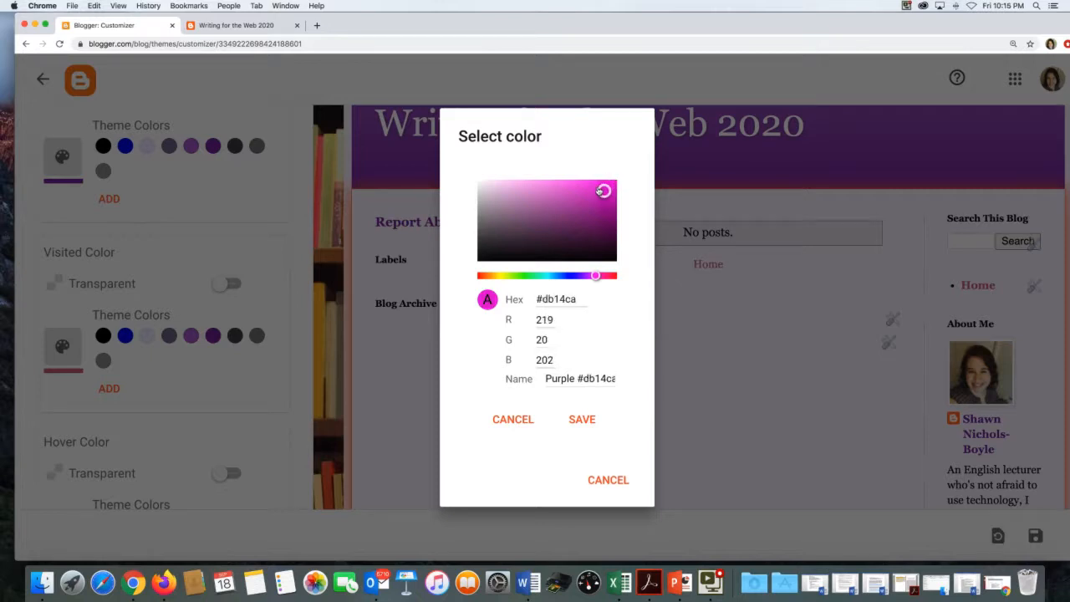
left_click(574, 421)
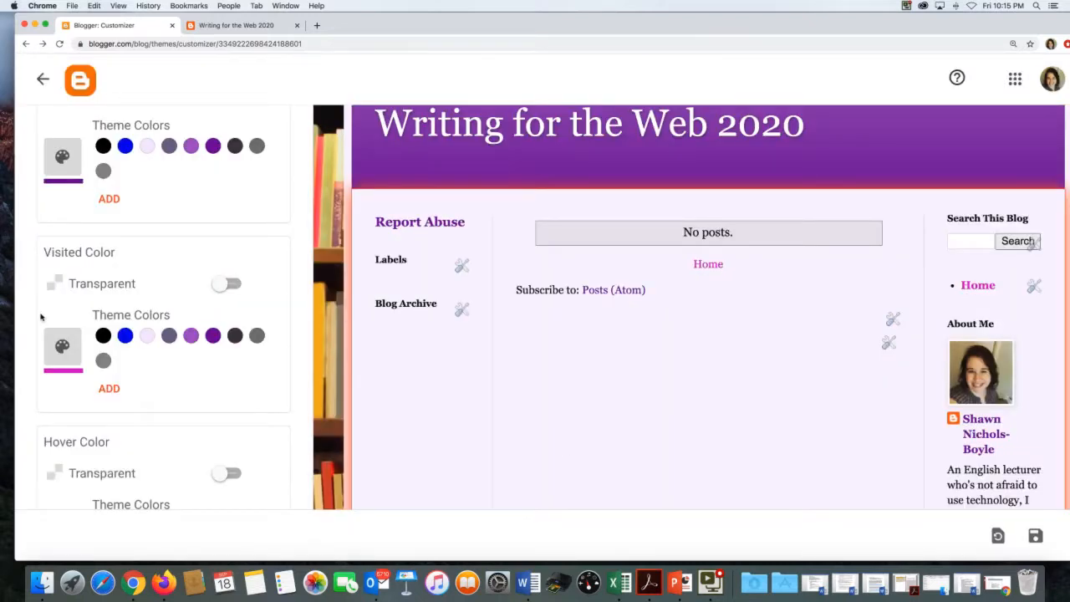
scroll(98, 389, "down", 2)
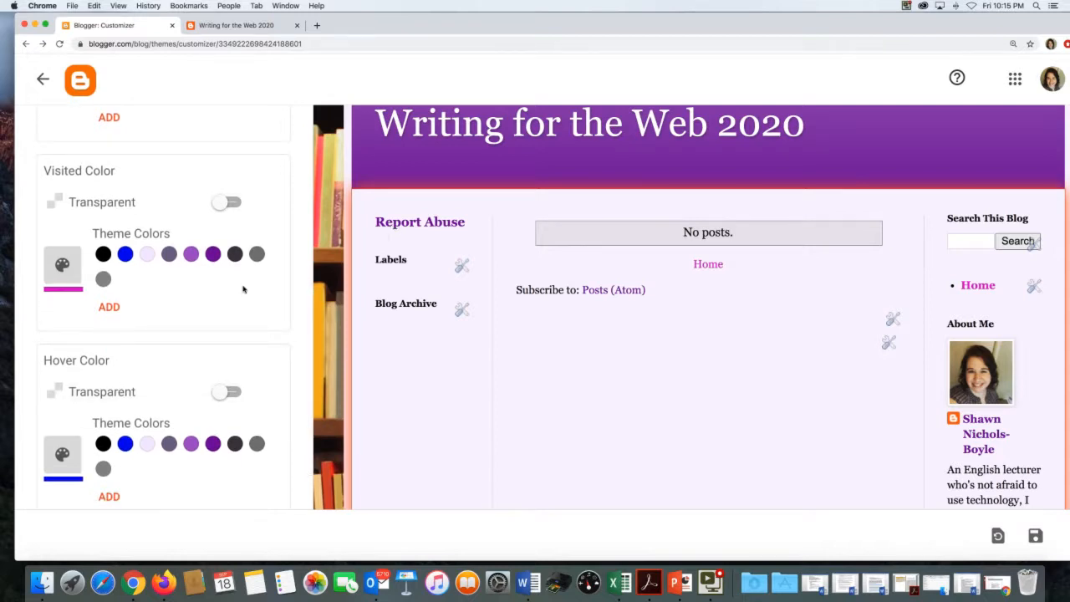
- Change the hover link colour from blue to dark purple
left_click(219, 439)
scroll(192, 371, "up", 3)
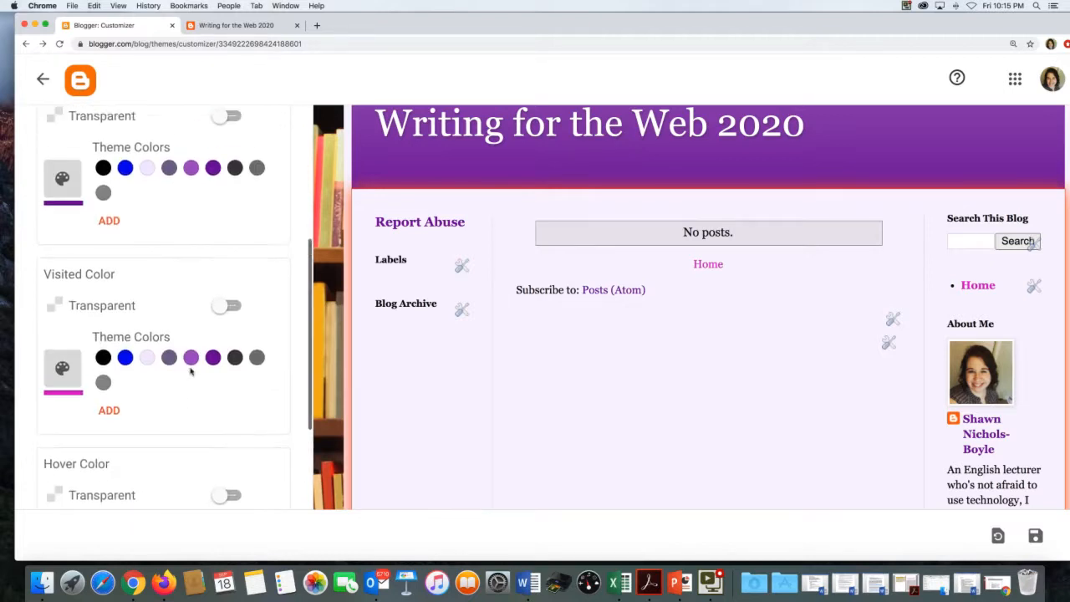
scroll(192, 371, "up", 2)
scroll(192, 371, "down", 1)
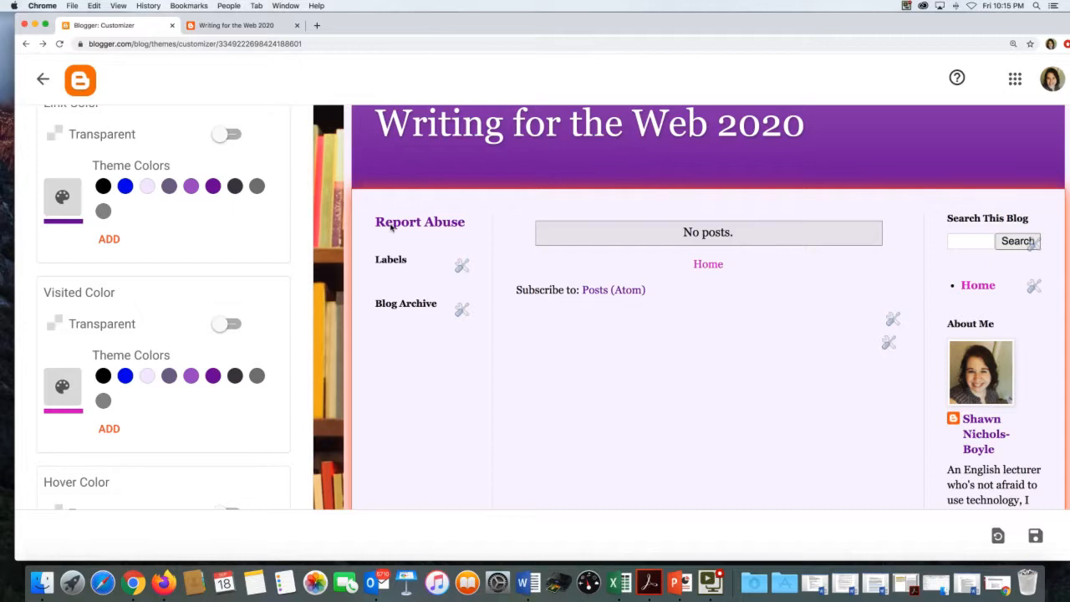
scroll(245, 343, "down", 5)
scroll(231, 352, "up", 10)
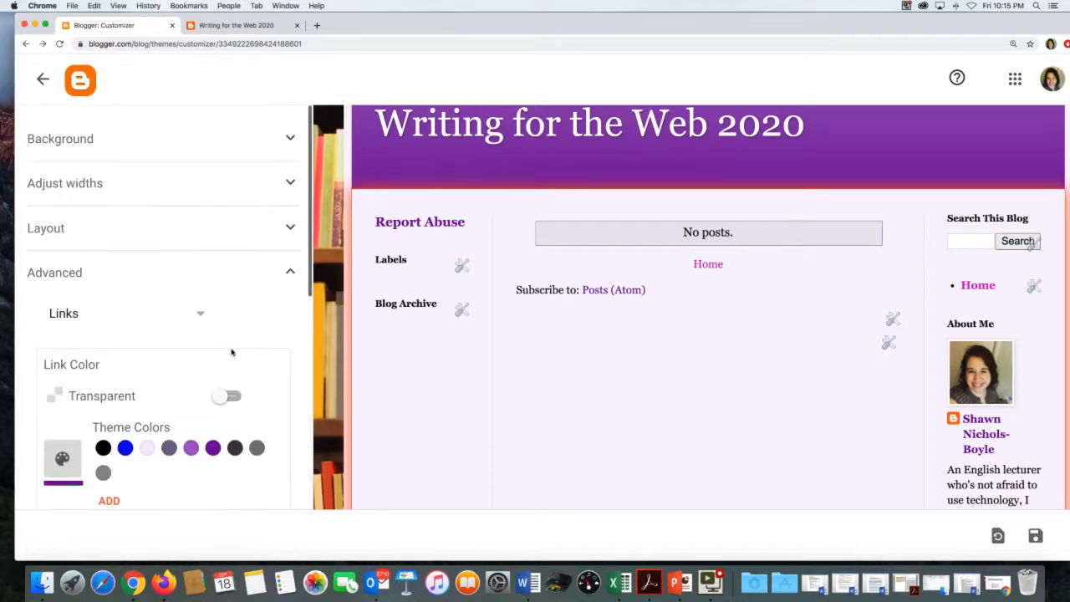
- Switch to the Blog Title style settings and try Impact, then Courier, as the title font
left_click(193, 313)
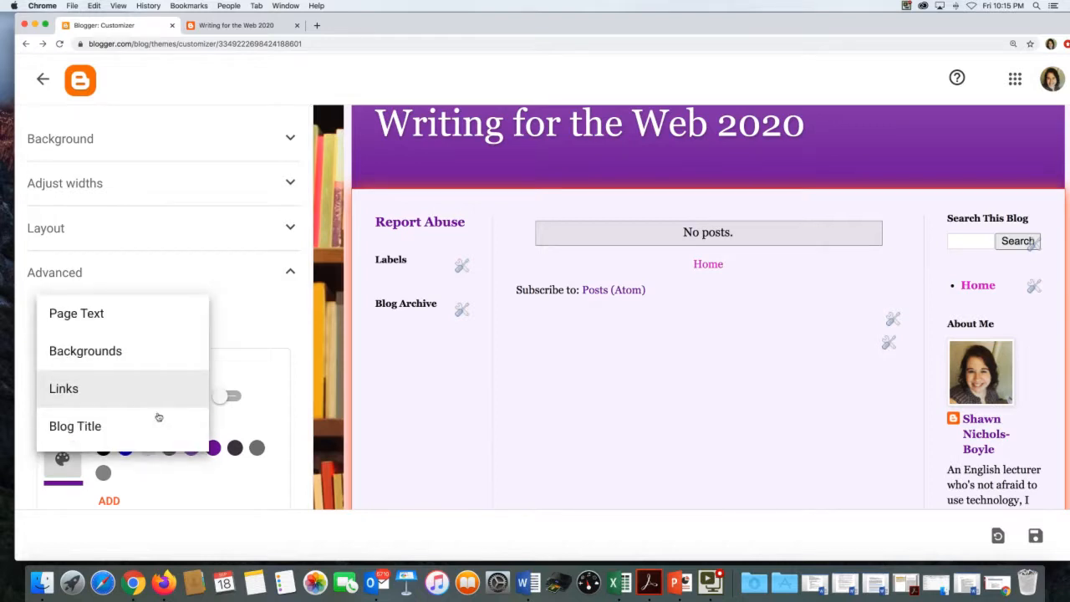
left_click(164, 418)
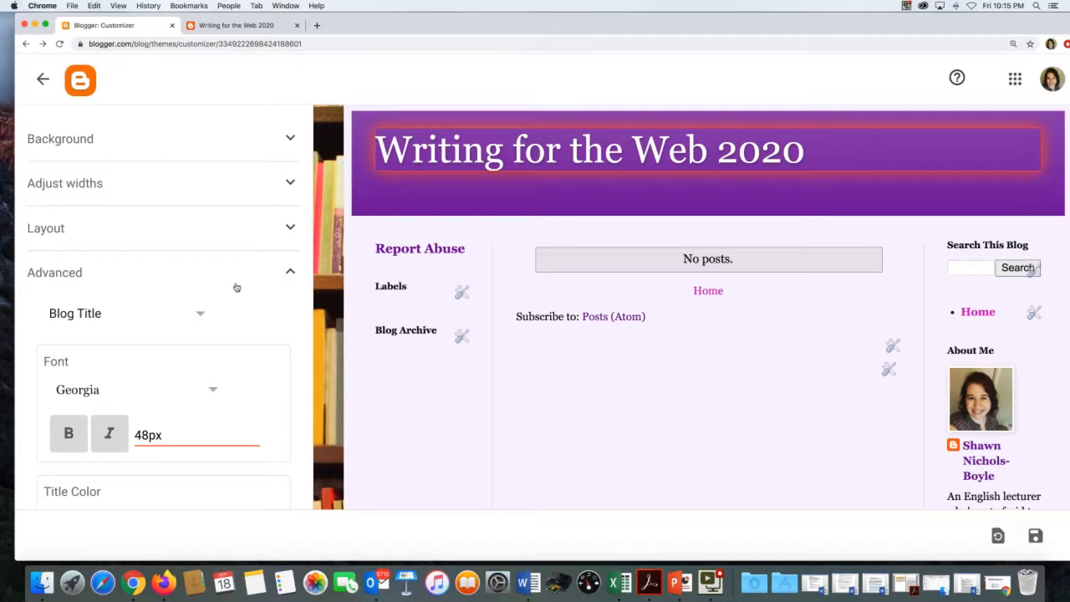
scroll(235, 289, "down", 2)
scroll(238, 292, "down", 1)
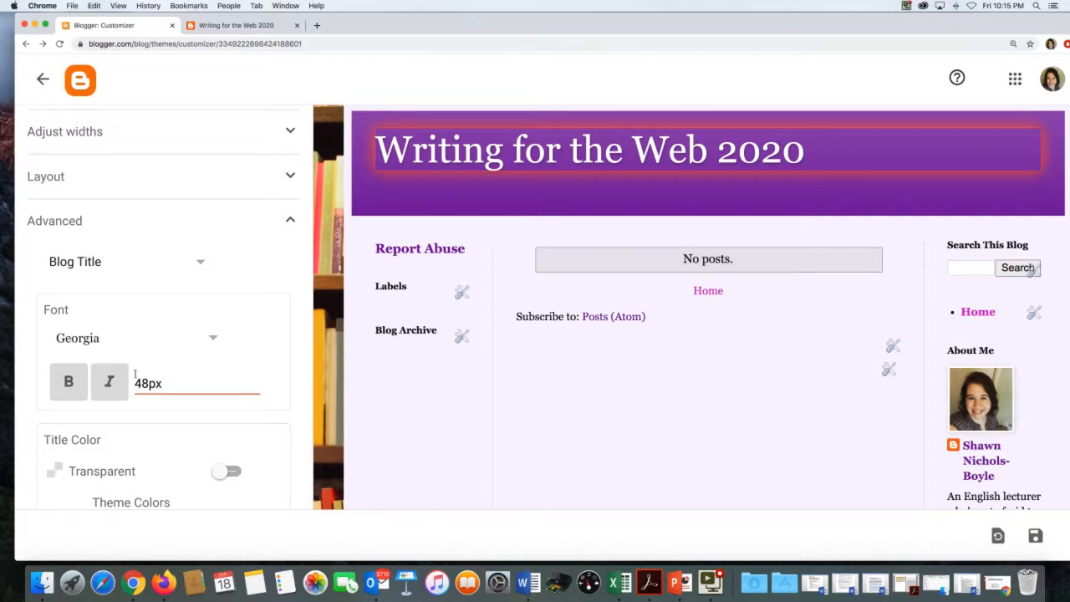
left_click(211, 338)
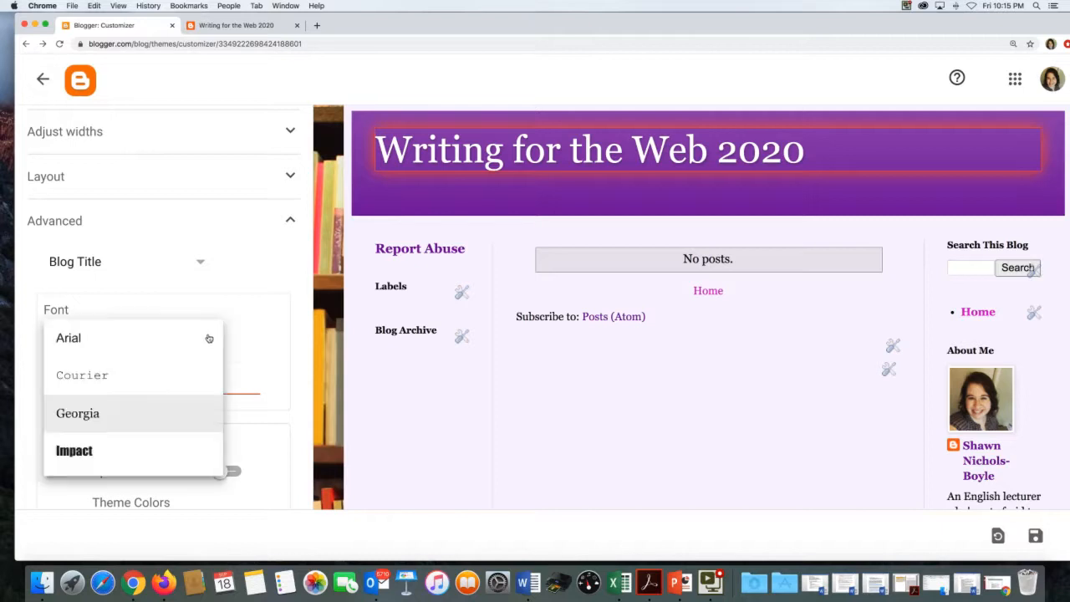
left_click(159, 440)
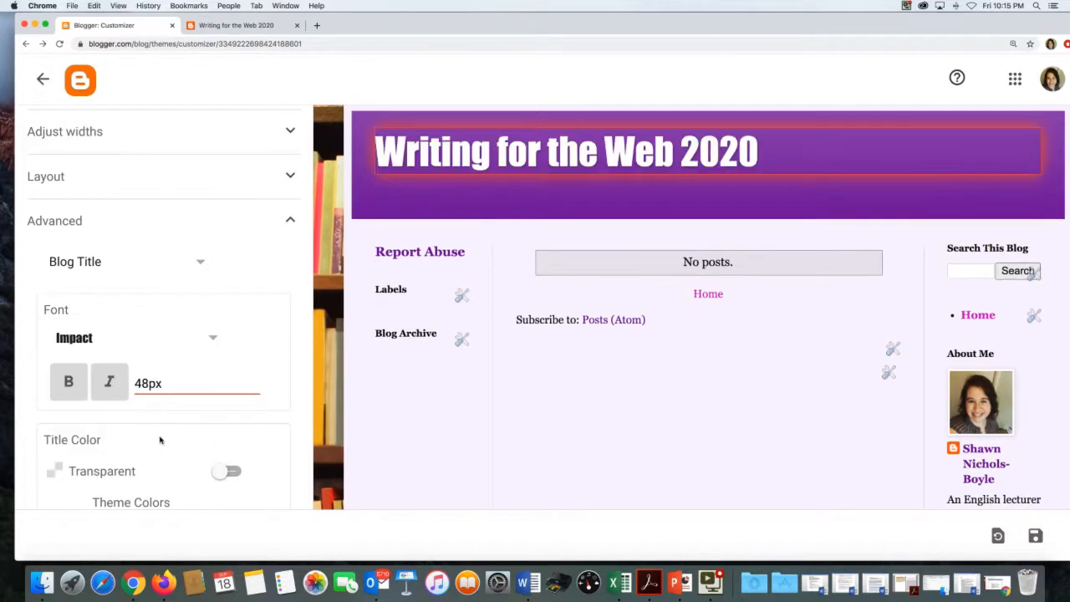
left_click(213, 342)
left_click(161, 376)
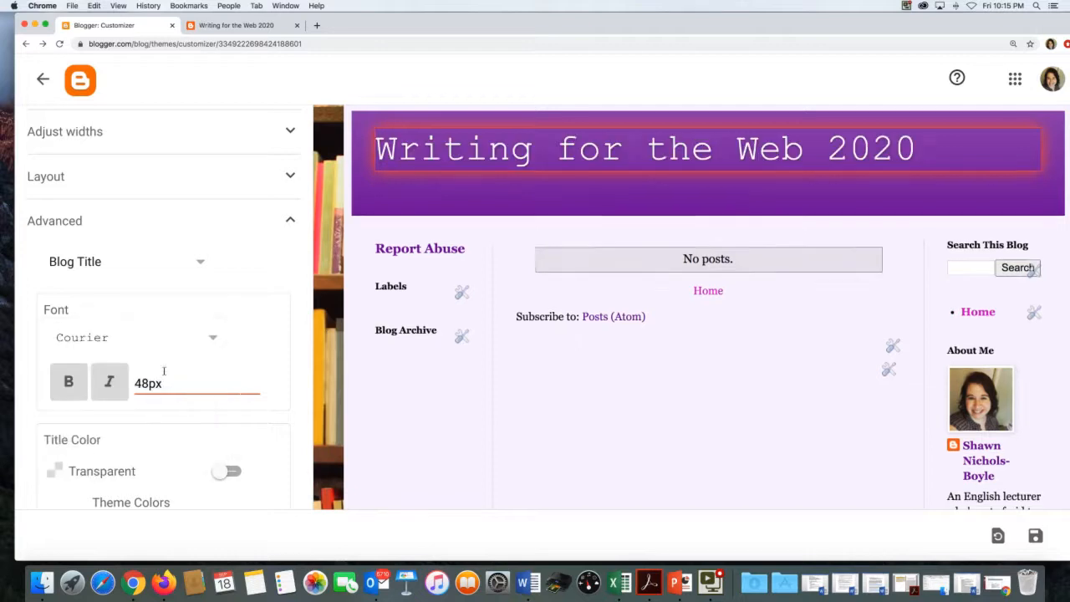
- Try the blog title in Times New Roman, then in Cantarell
left_click(212, 335)
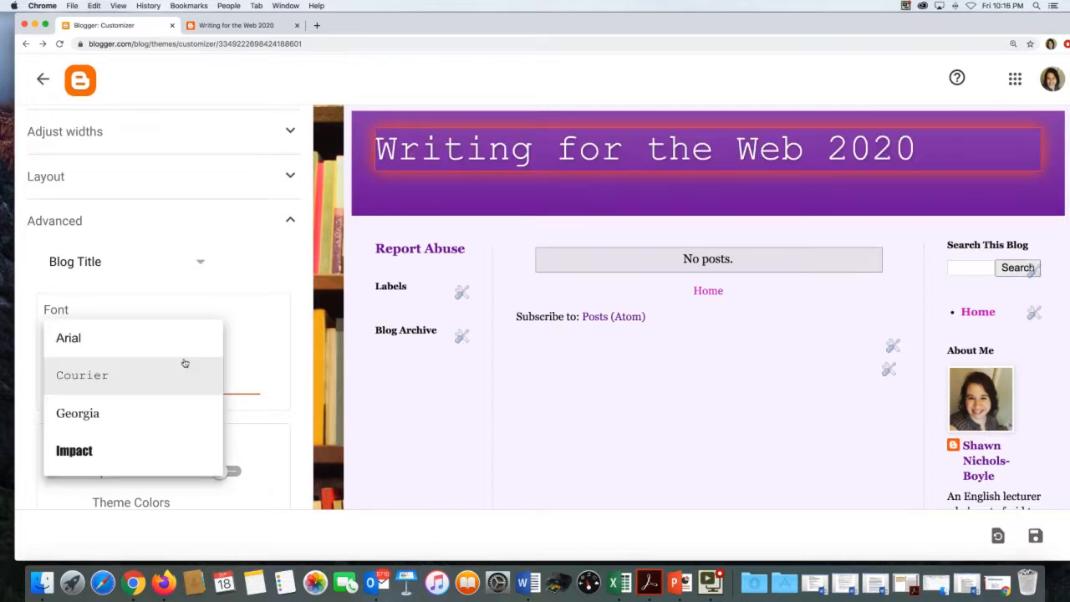
scroll(185, 363, "down", 1)
scroll(185, 363, "down", 5)
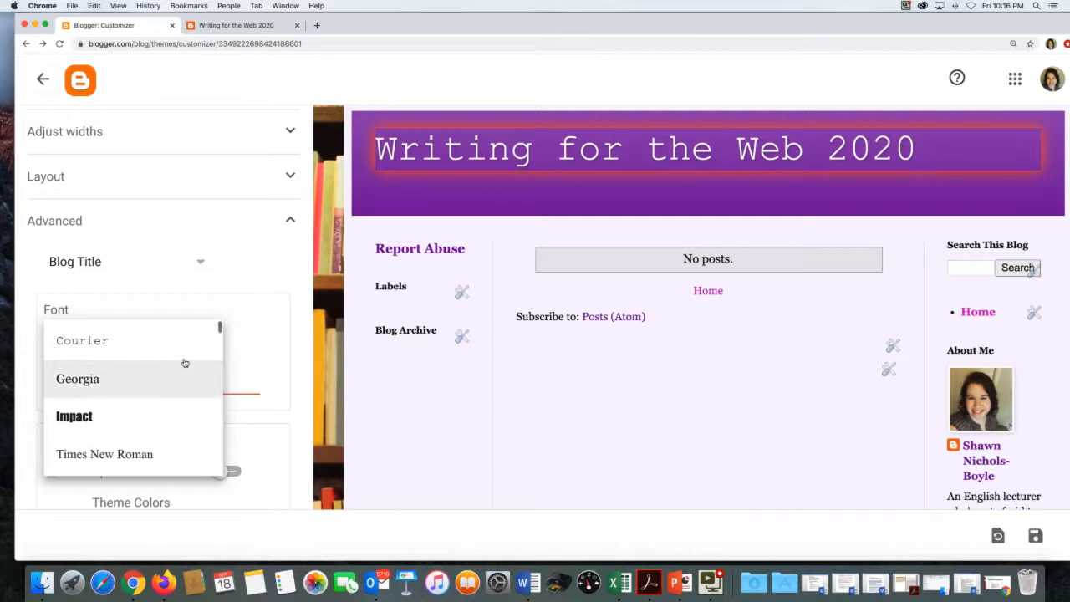
scroll(184, 363, "up", 2)
left_click(184, 384)
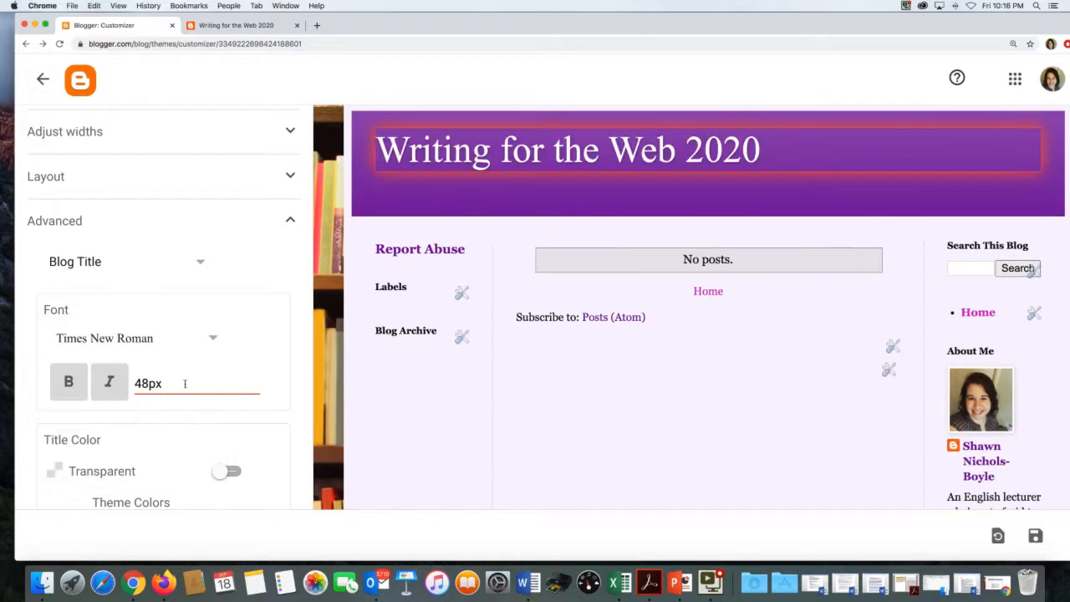
scroll(185, 383, "down", 2)
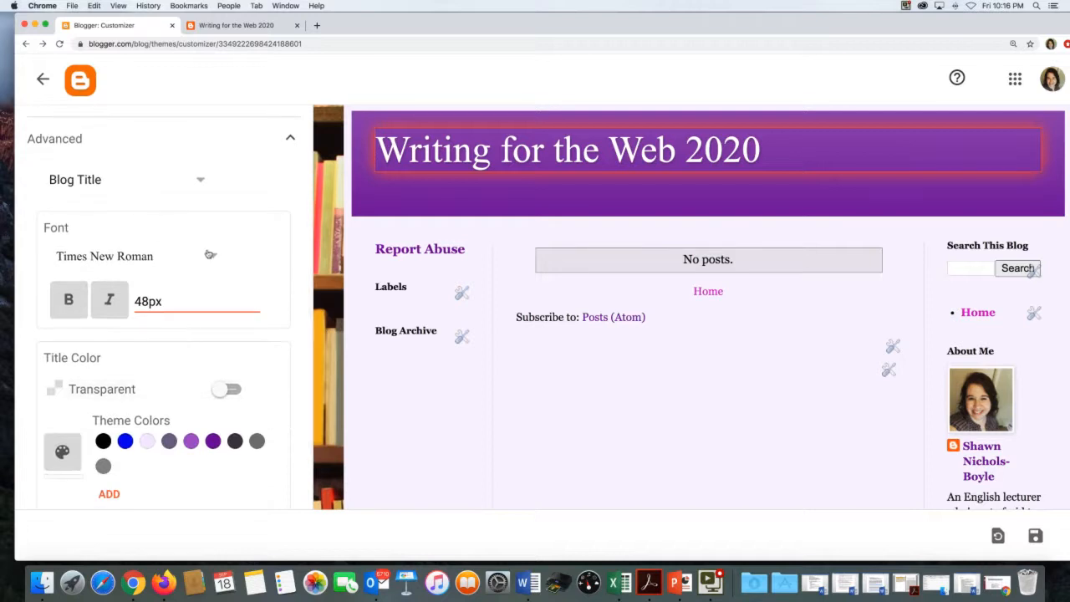
left_click(210, 255)
scroll(144, 357, "down", 3)
scroll(143, 356, "down", 1)
scroll(144, 356, "down", 2)
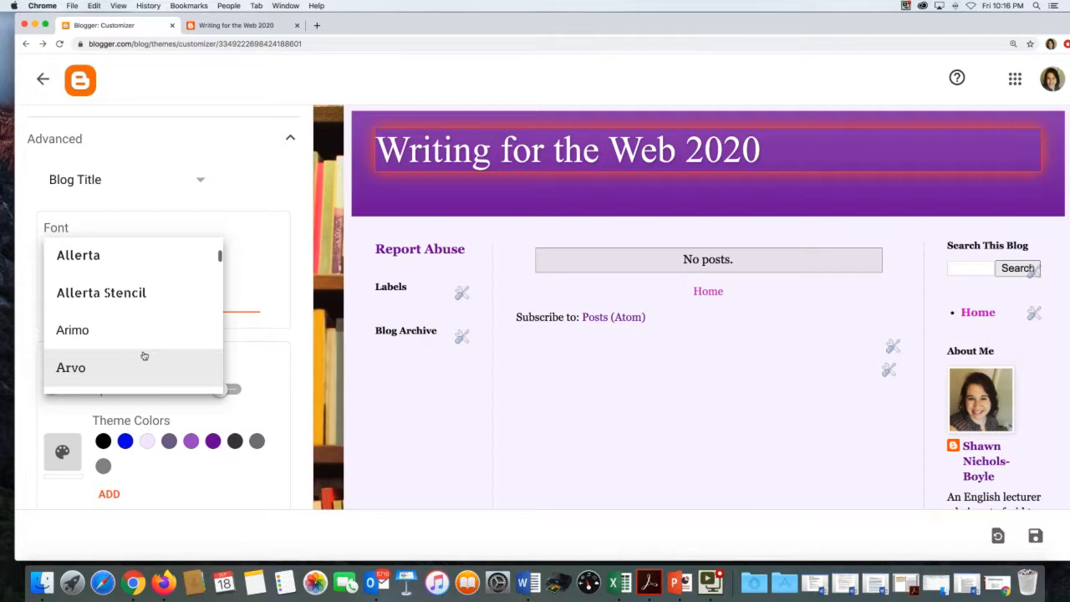
scroll(143, 357, "down", 5)
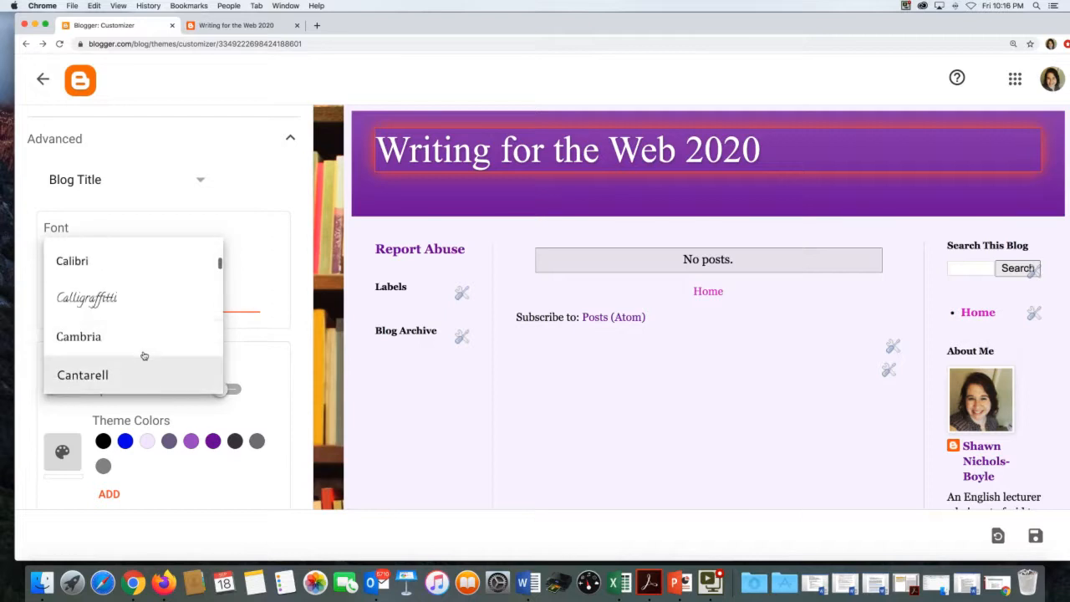
scroll(143, 356, "down", 2)
left_click(154, 314)
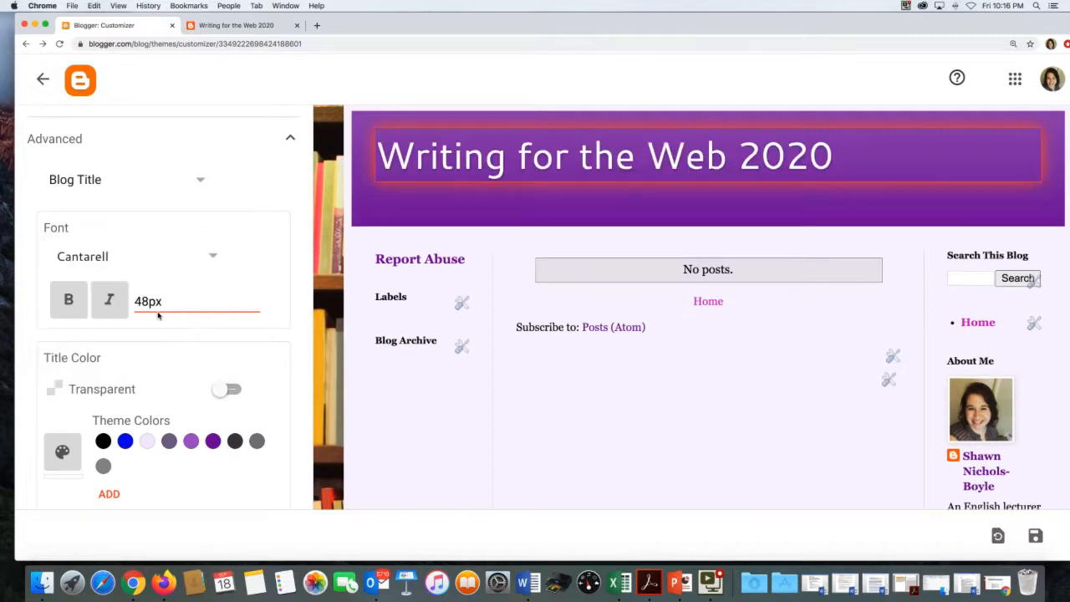
- Set the blog title font back to Georgia
left_click(205, 259)
scroll(185, 270, "up", 10)
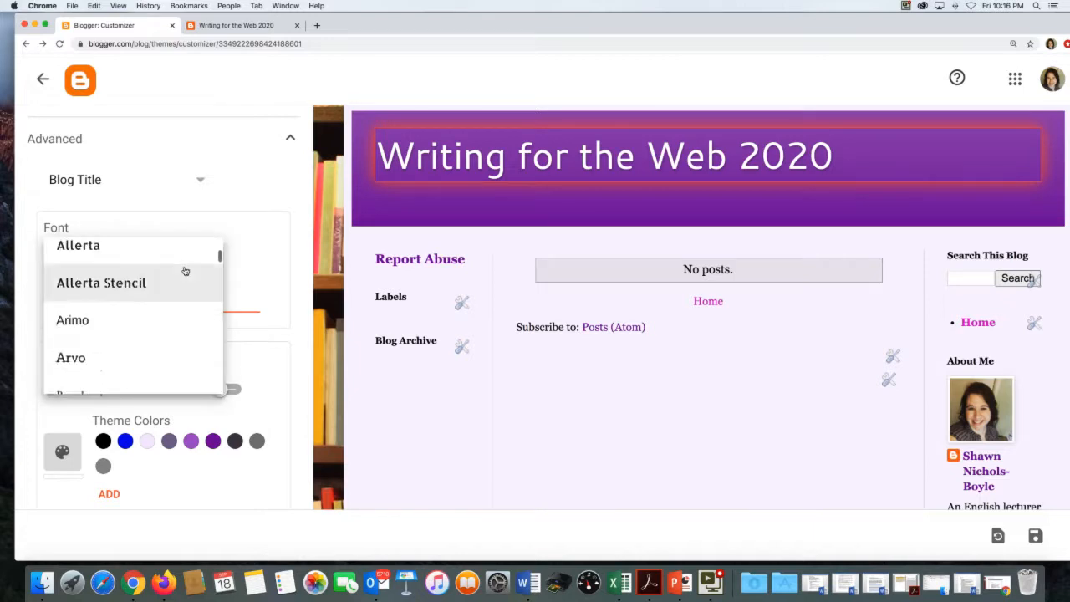
scroll(185, 270, "up", 2)
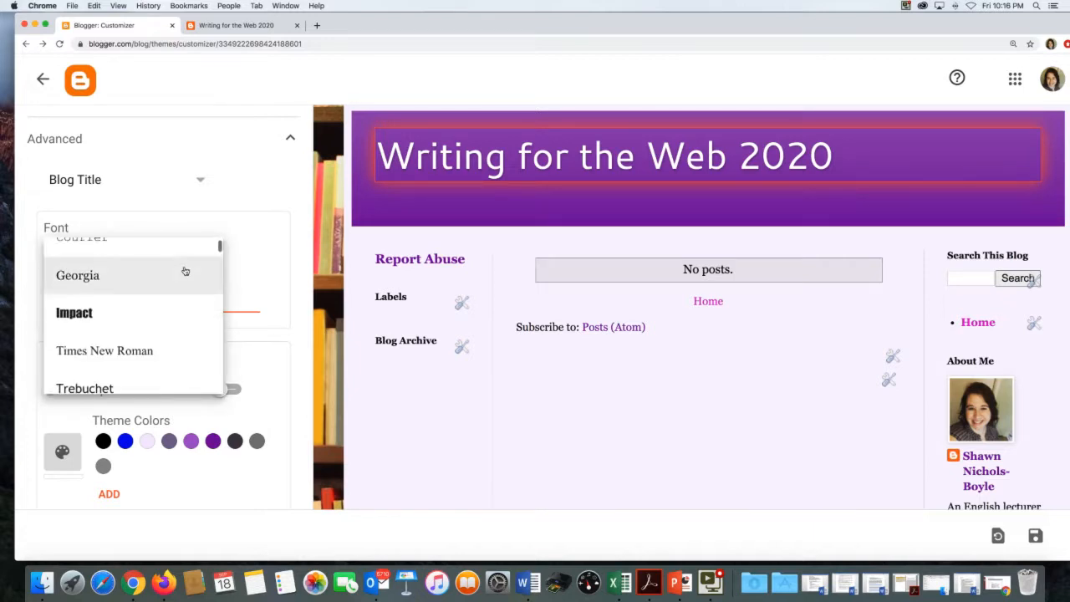
left_click(184, 270)
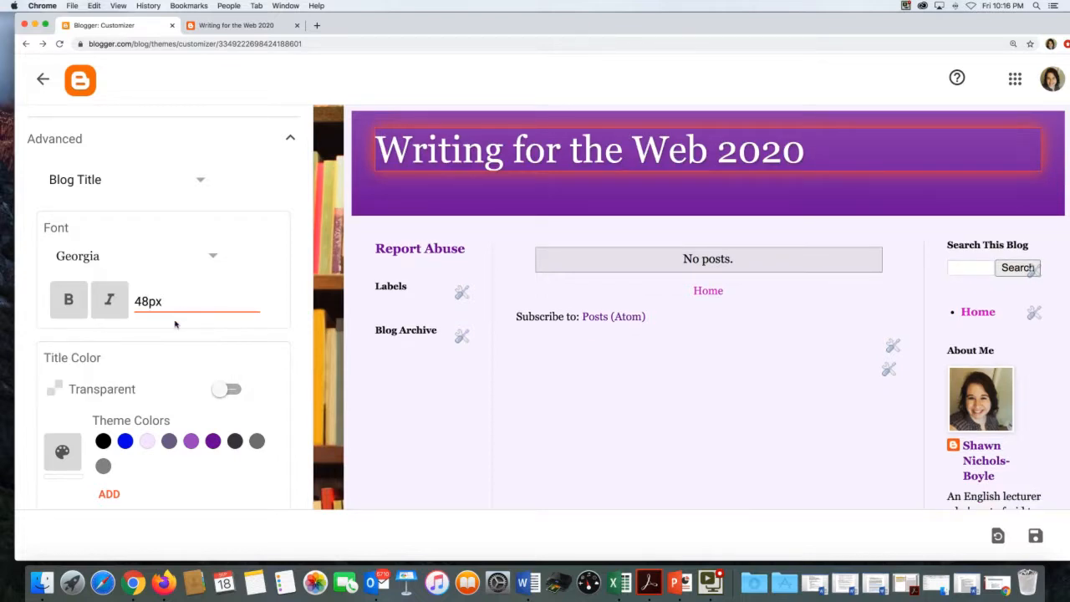
scroll(178, 318, "down", 2)
scroll(172, 322, "up", 2)
scroll(172, 322, "up", 3)
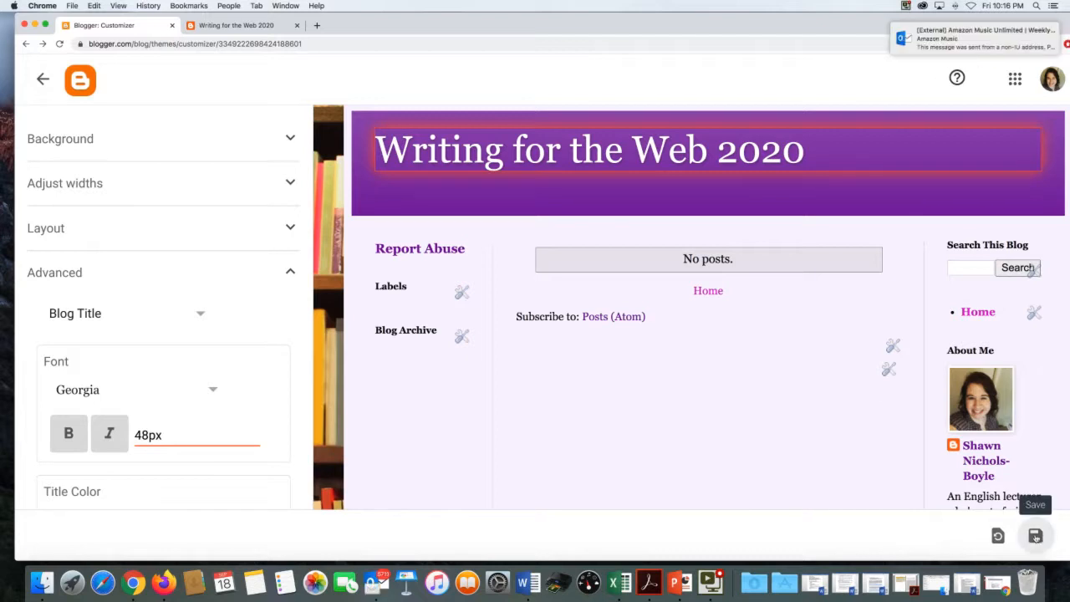
- Save the theme customizations, close the Outlook inbox, and return to the Theme page
left_click(1035, 536)
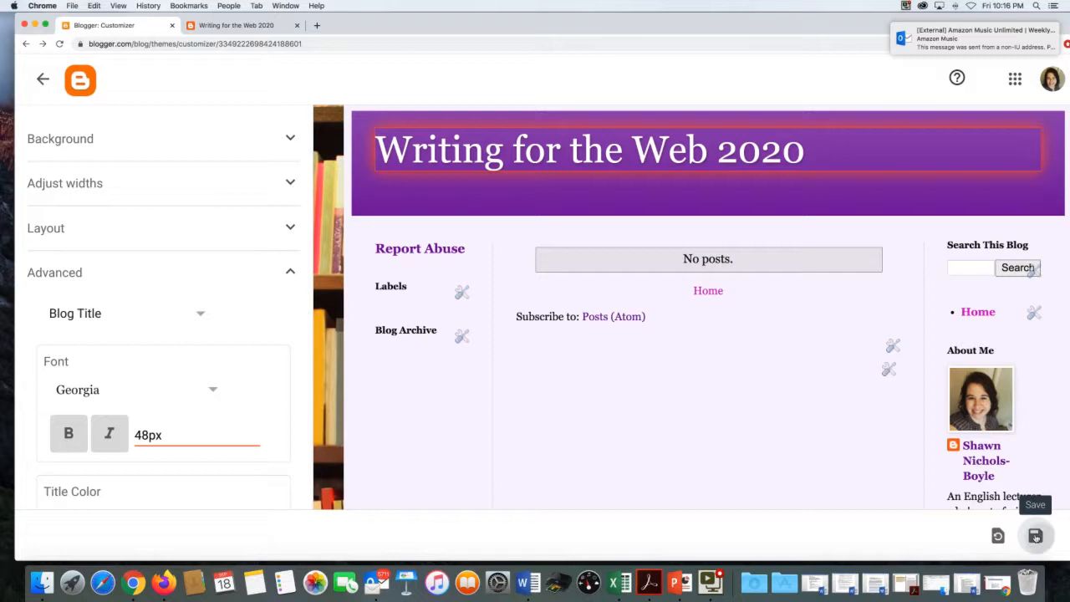
left_click(378, 579)
right_click(378, 579)
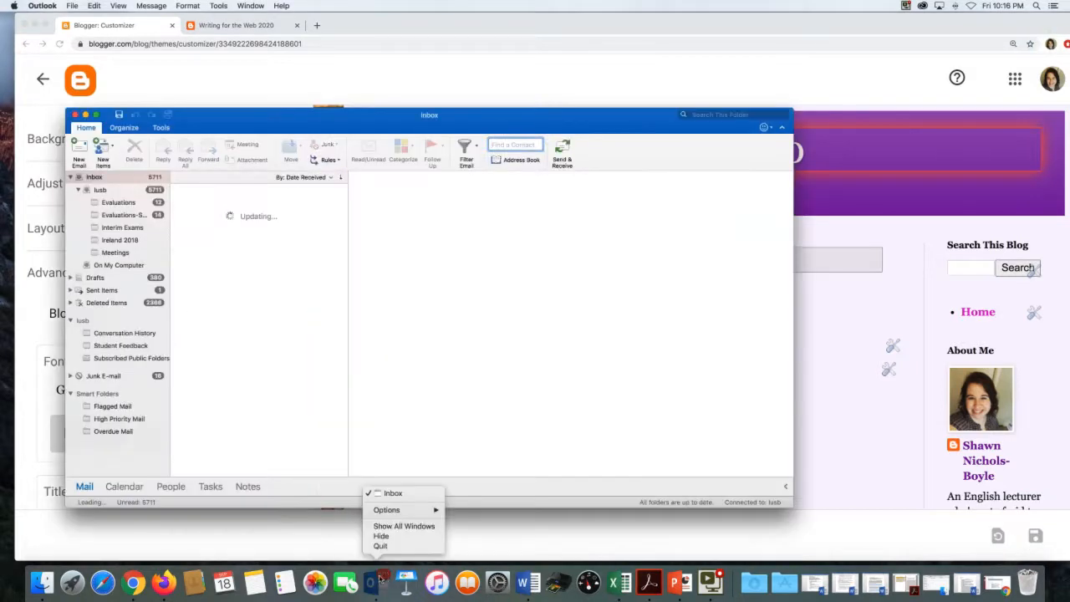
left_click(67, 107)
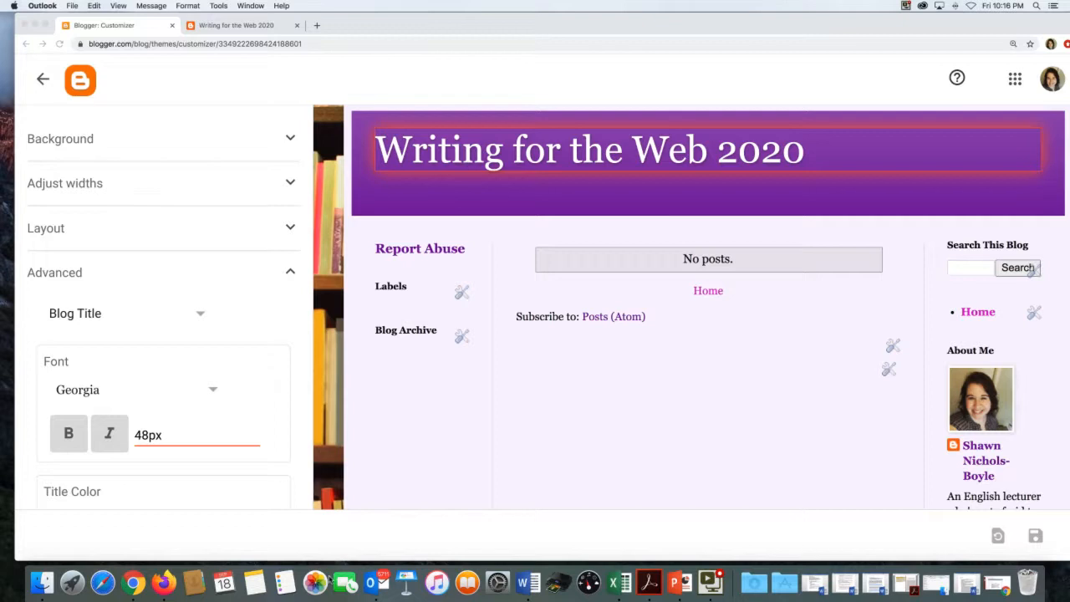
left_click(378, 582)
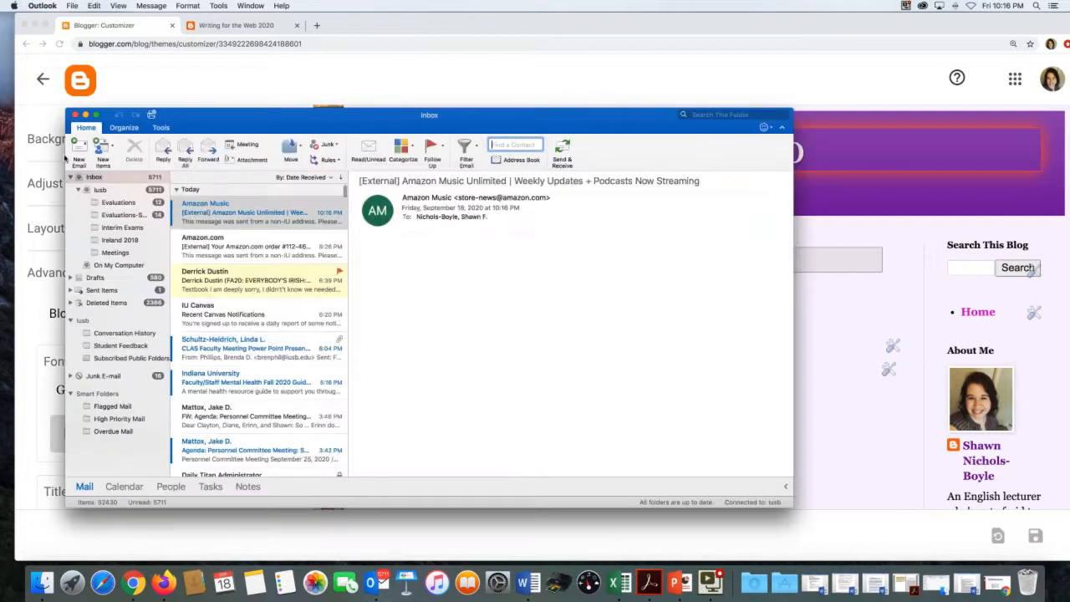
left_click(75, 114)
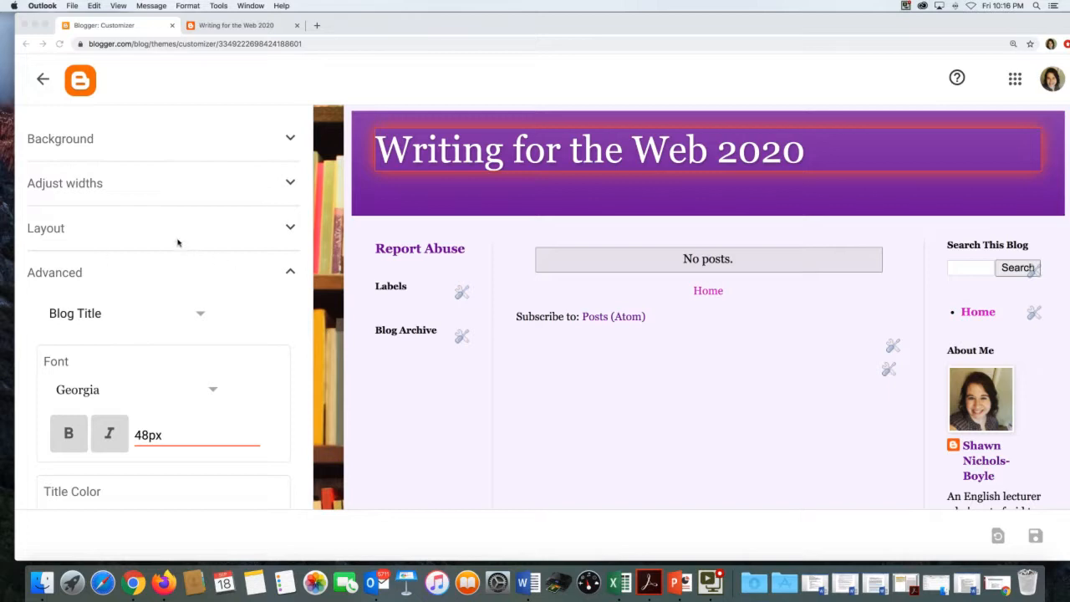
left_click(42, 79)
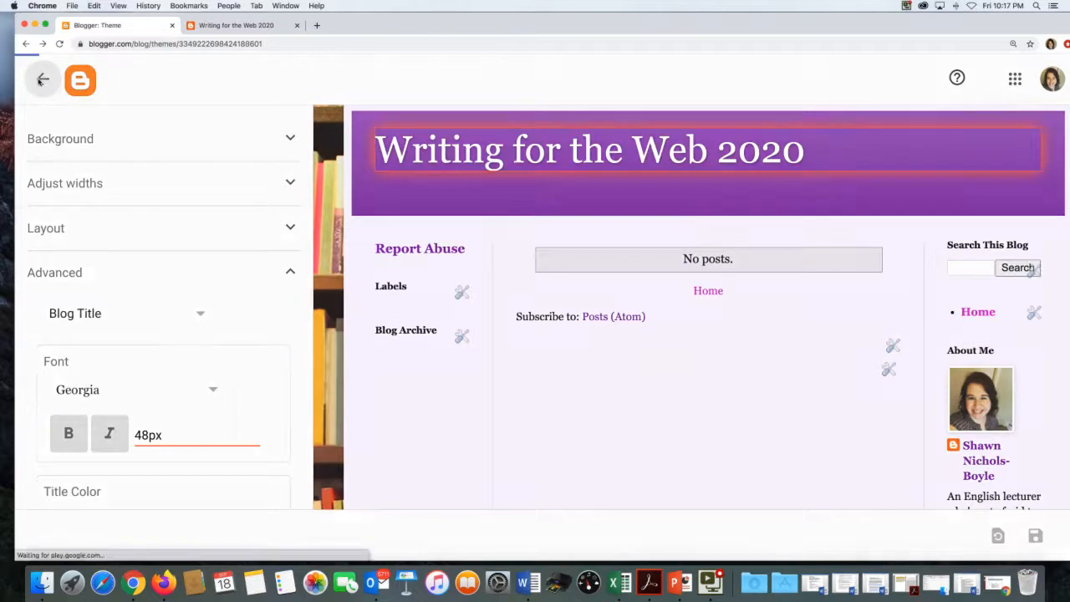
- View the live Writing for the Web 2020 blog with its Georgia title, then return to Theme
scroll(143, 377, "down", 3)
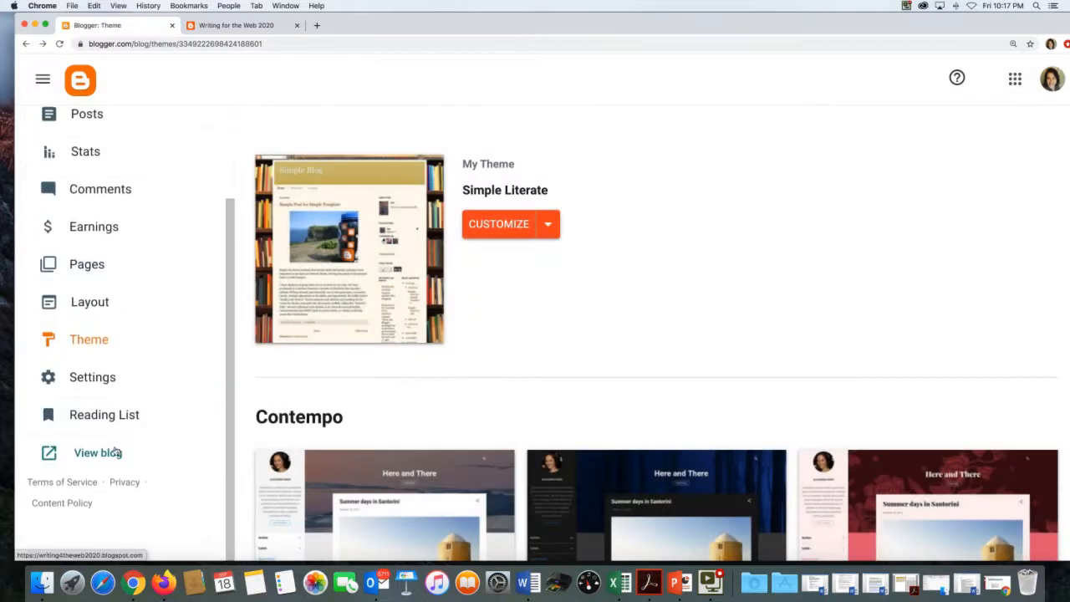
left_click(117, 452)
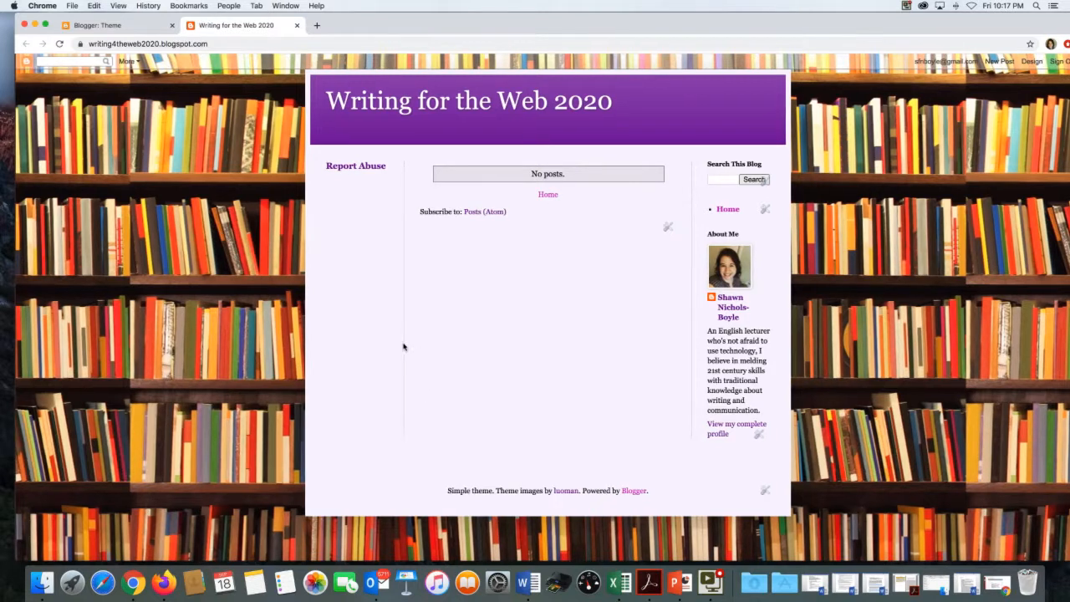
scroll(270, 326, "down", 1)
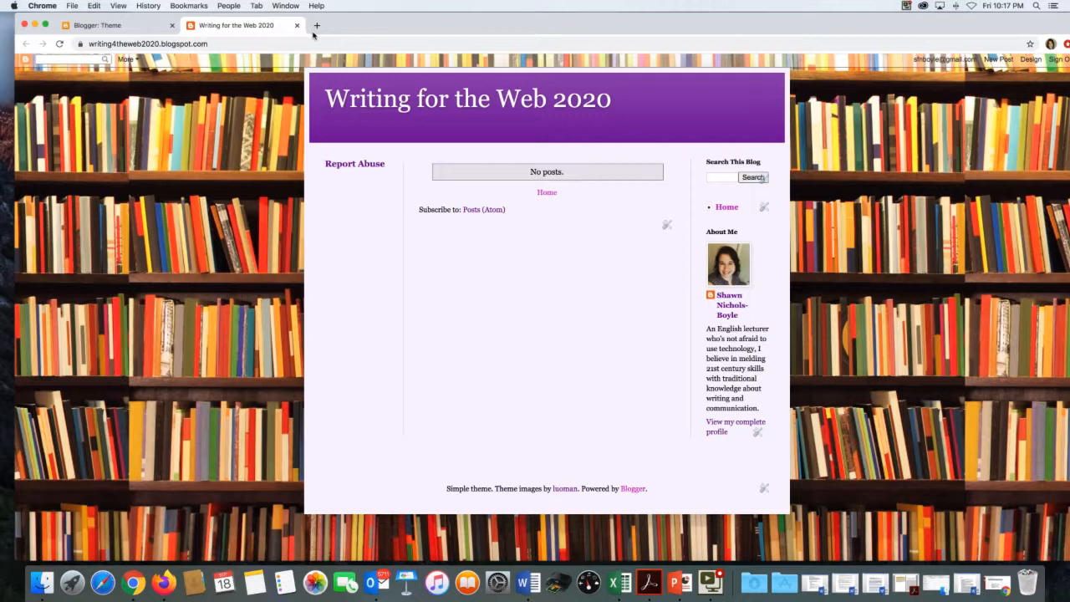
left_click(121, 24)
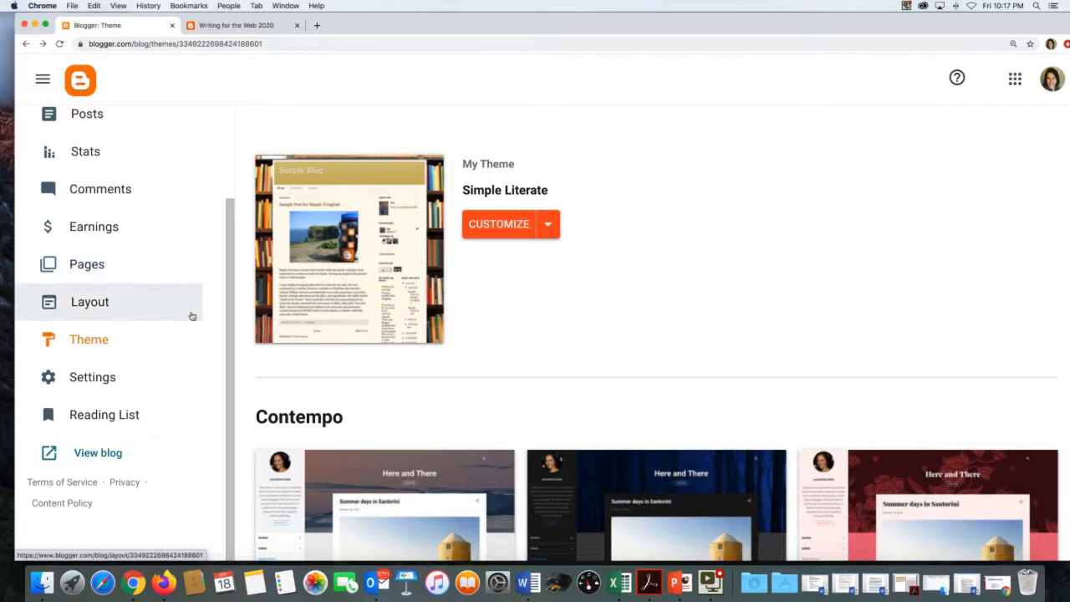
- Open the blog's Settings and scroll down to the Permissions reader access options
left_click(155, 378)
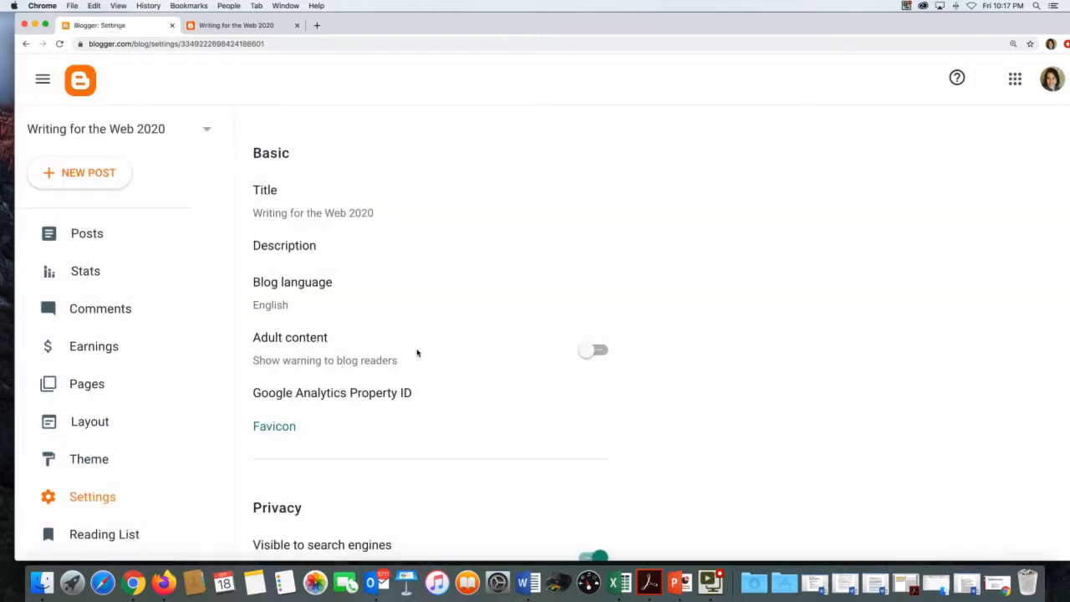
scroll(417, 353, "down", 1)
scroll(417, 353, "up", 1)
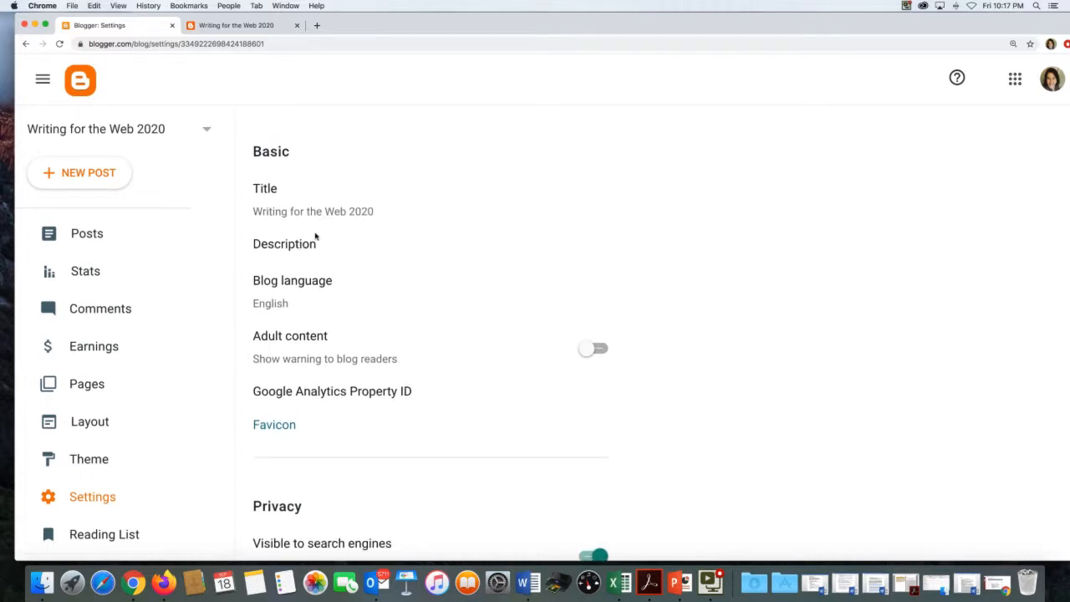
scroll(328, 264, "down", 5)
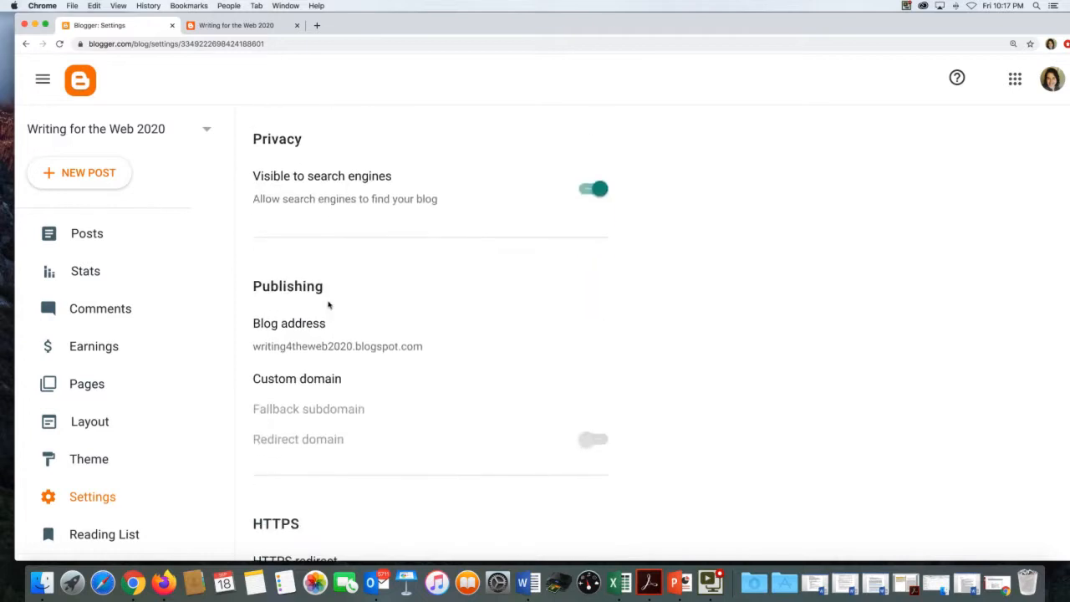
scroll(364, 305, "down", 3)
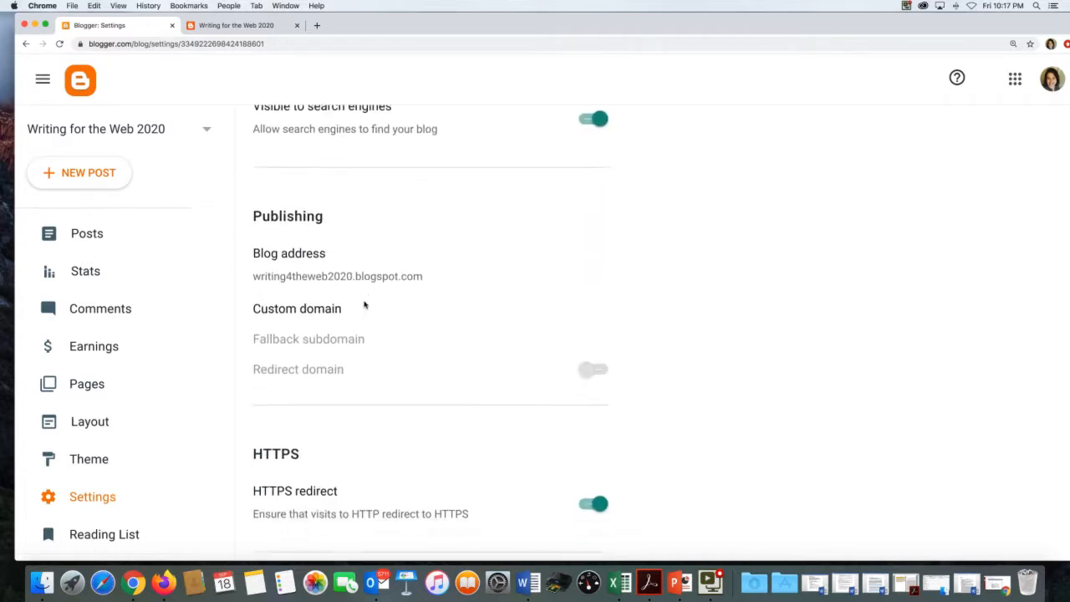
scroll(364, 305, "down", 5)
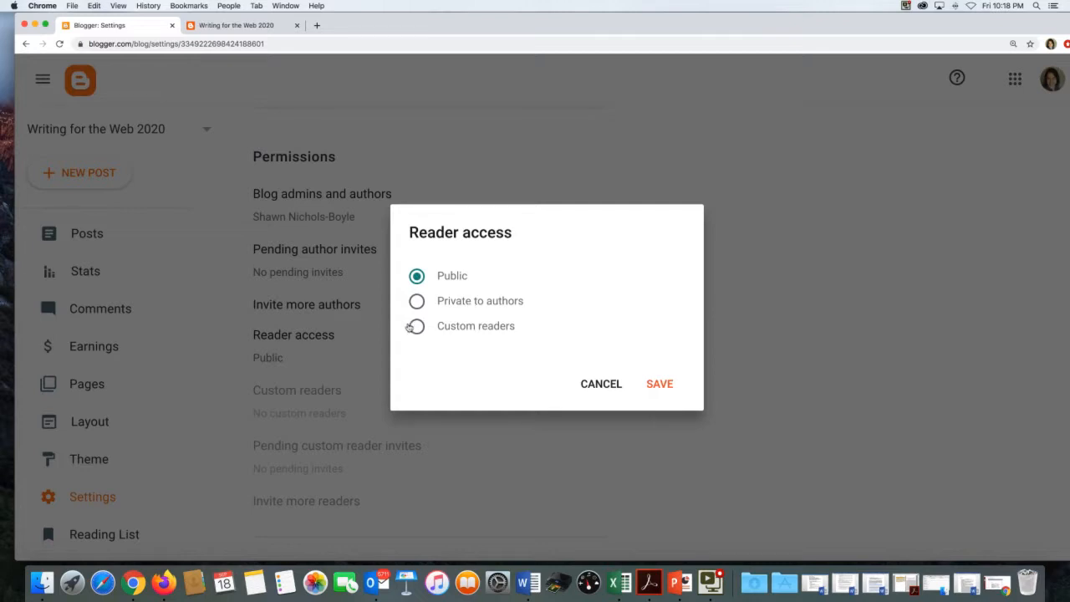
- Switch reader access from Public to Custom readers and save the setting
left_click(414, 327)
left_click(652, 384)
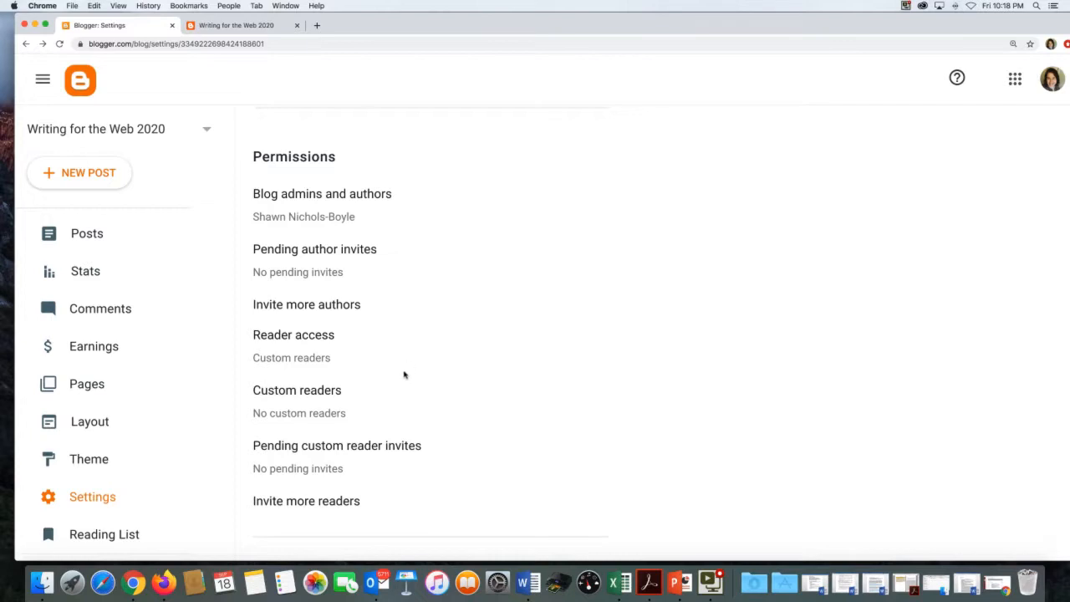
scroll(403, 375, "down", 3)
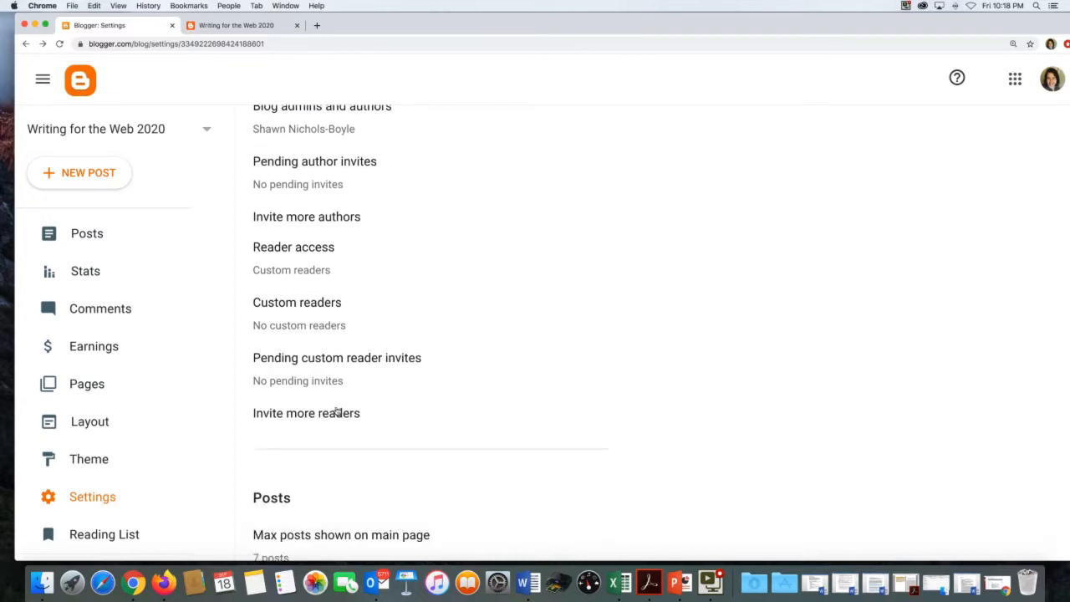
left_click(336, 411)
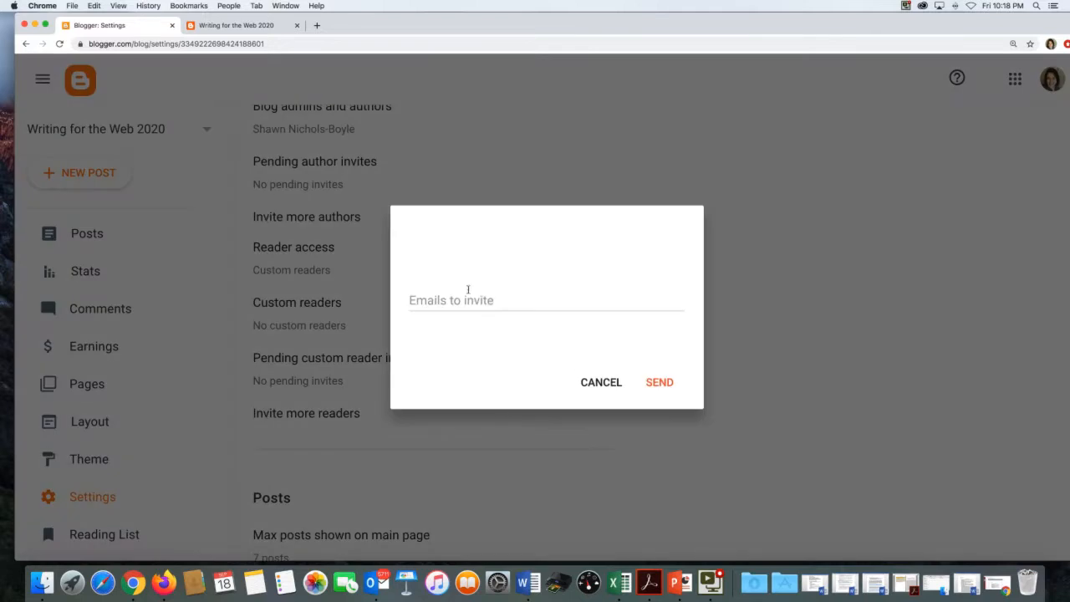
left_click(544, 300)
type("s")
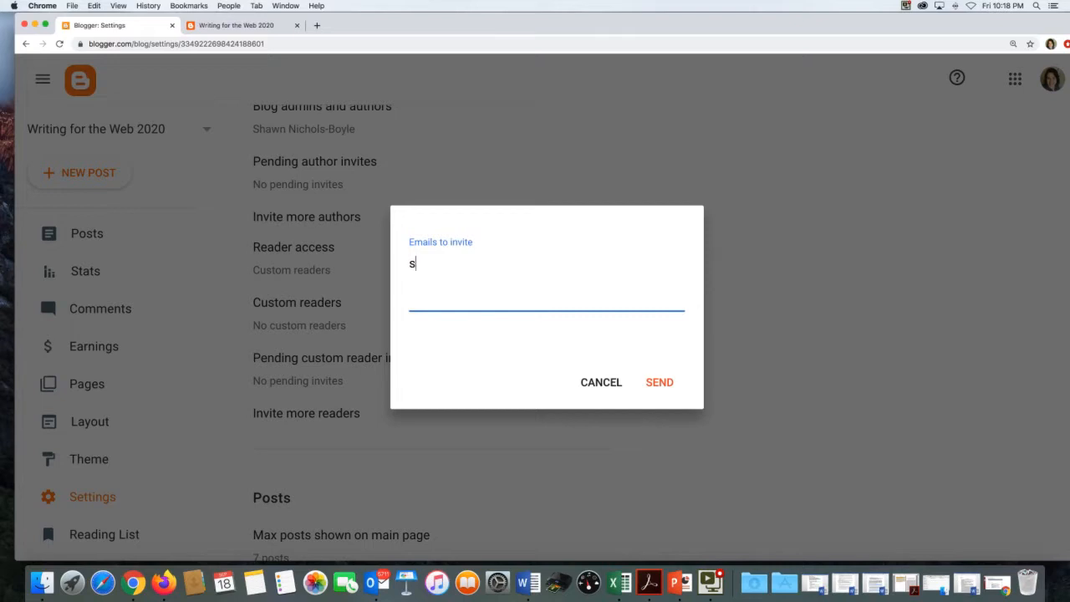
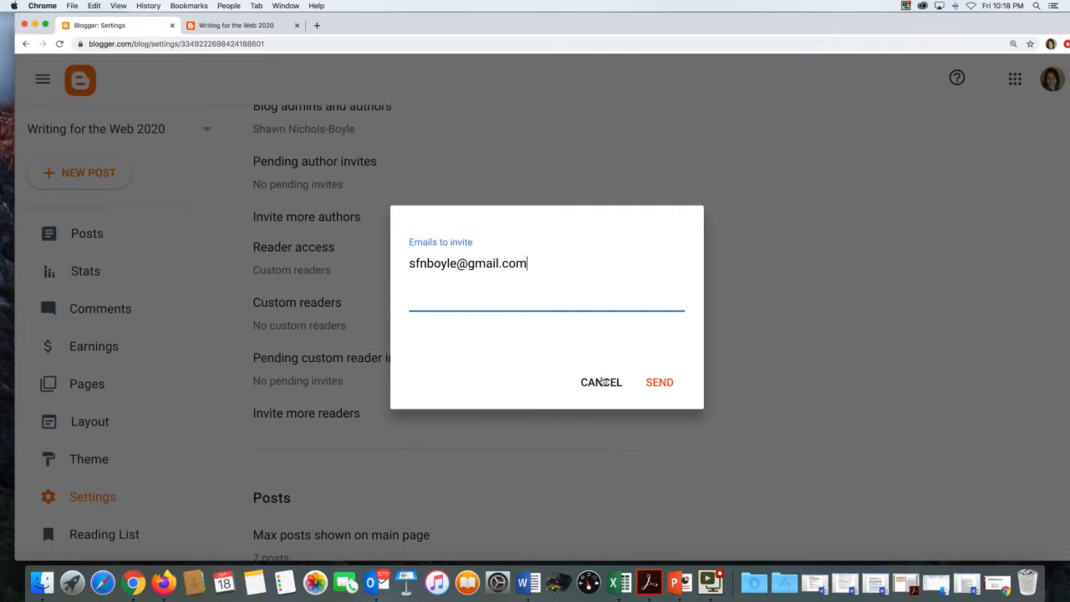
left_click(601, 381)
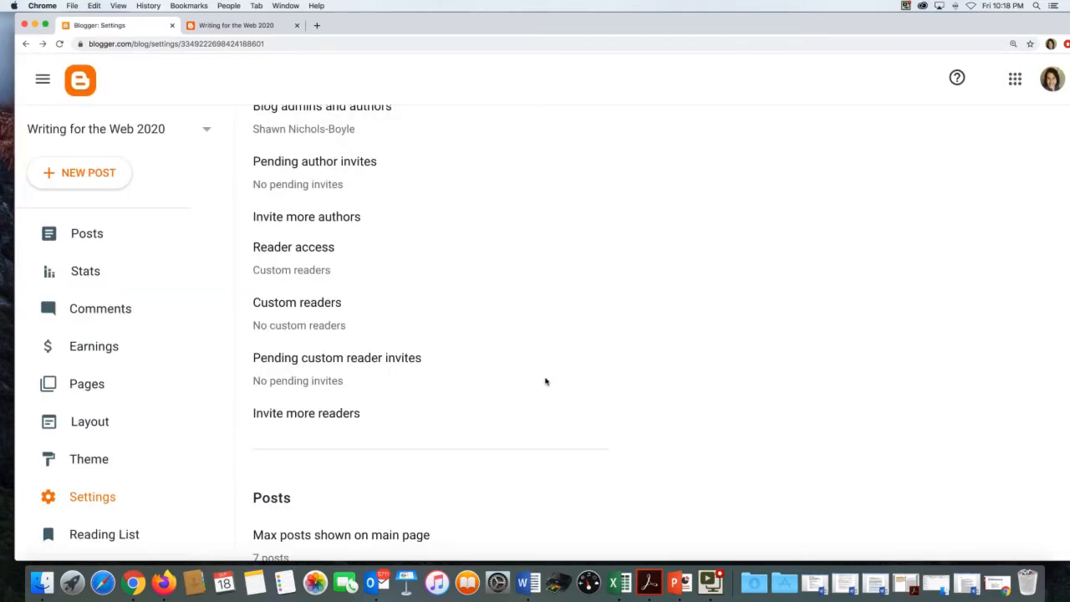
scroll(545, 381, "down", 10)
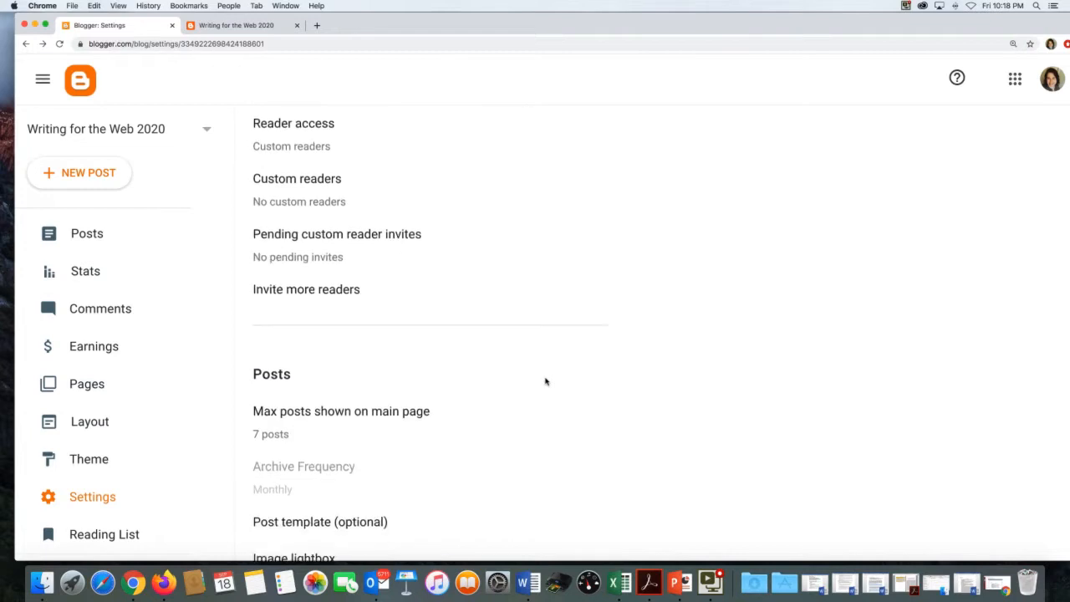
scroll(545, 382, "down", 5)
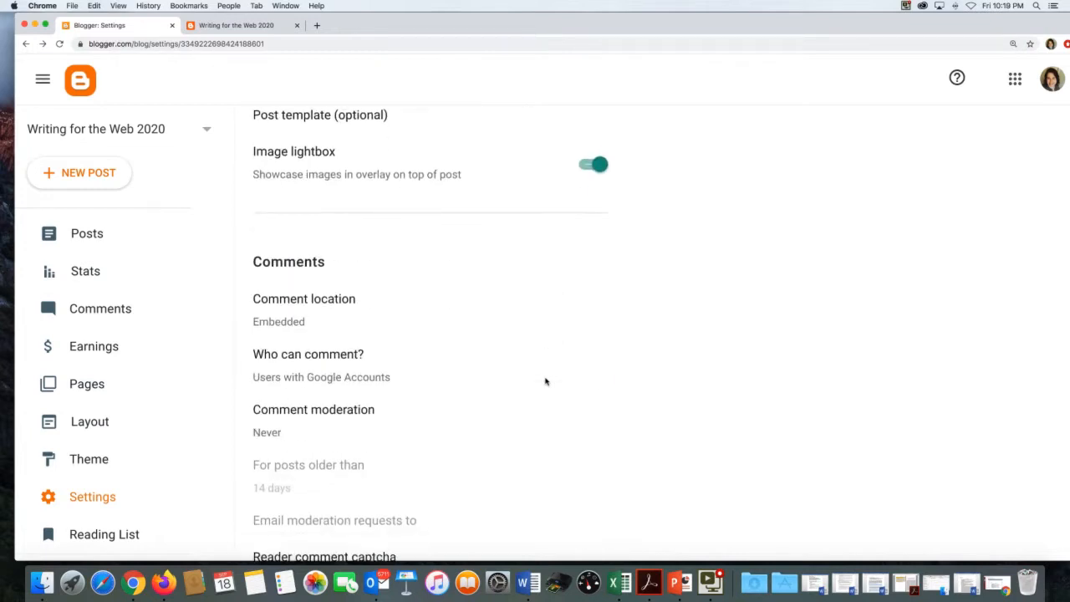
scroll(545, 382, "down", 8)
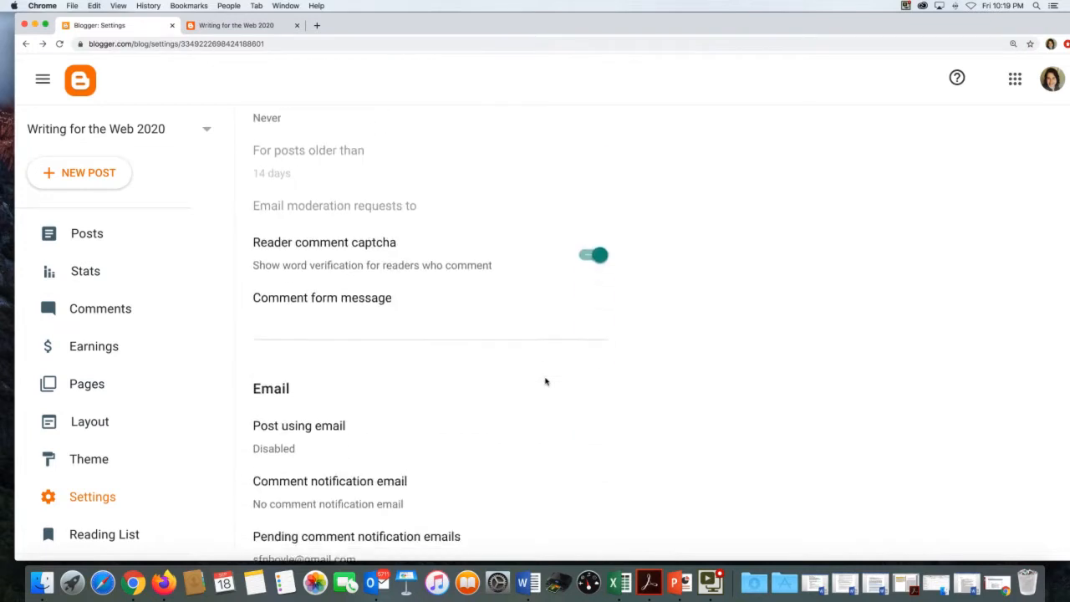
scroll(545, 382, "down", 10)
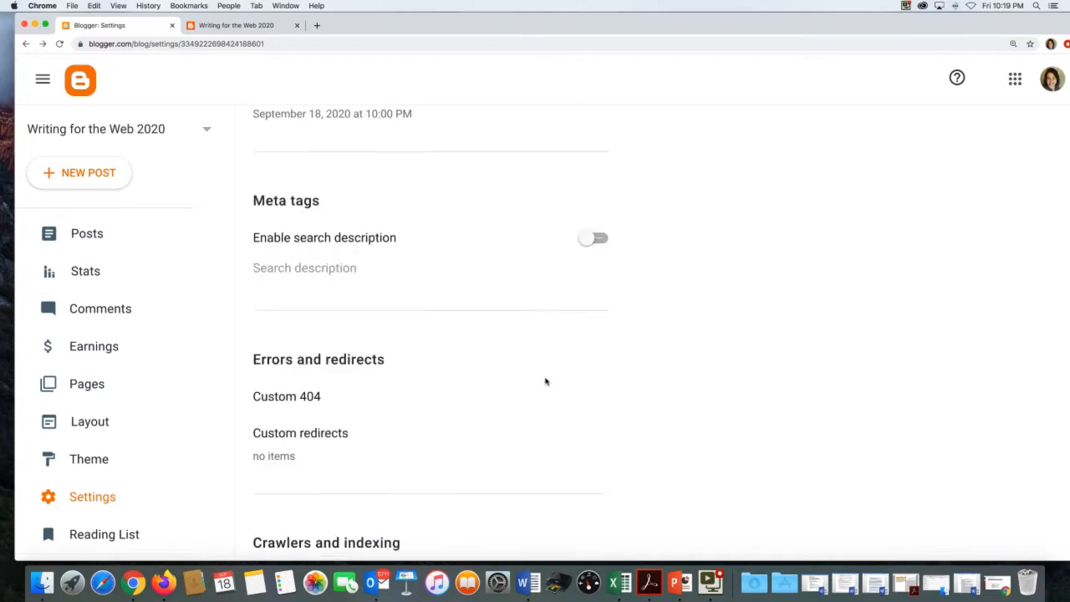
scroll(545, 382, "down", 8)
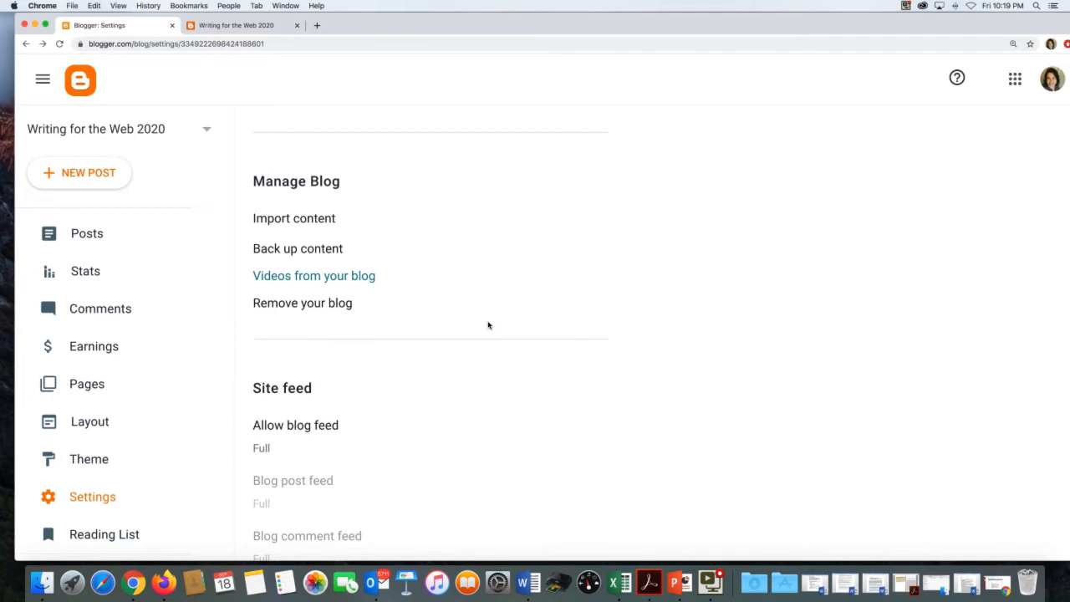
scroll(389, 327, "up", 15)
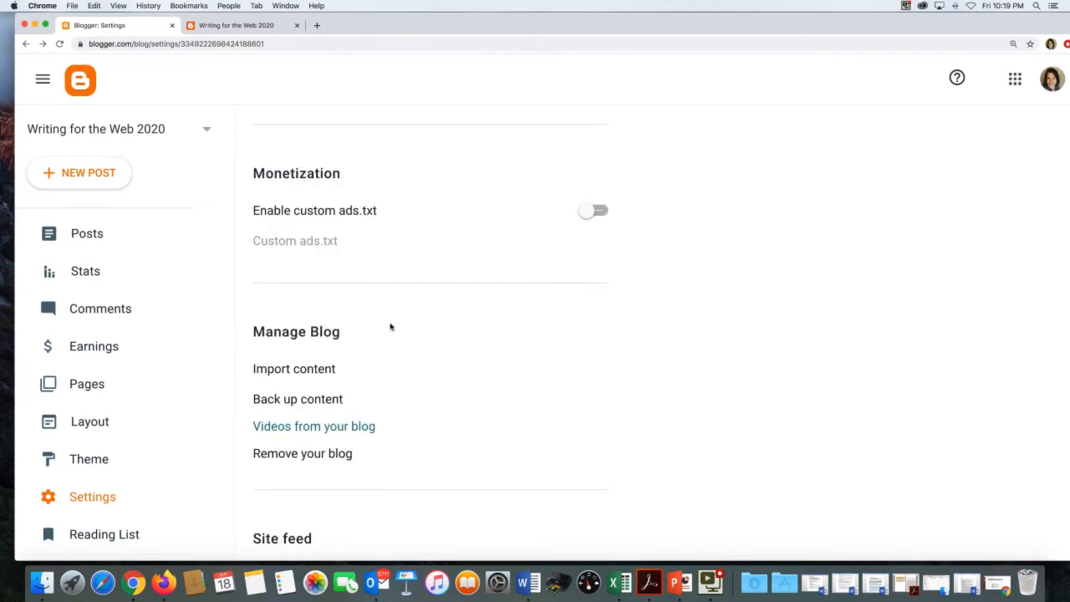
scroll(389, 327, "up", 10)
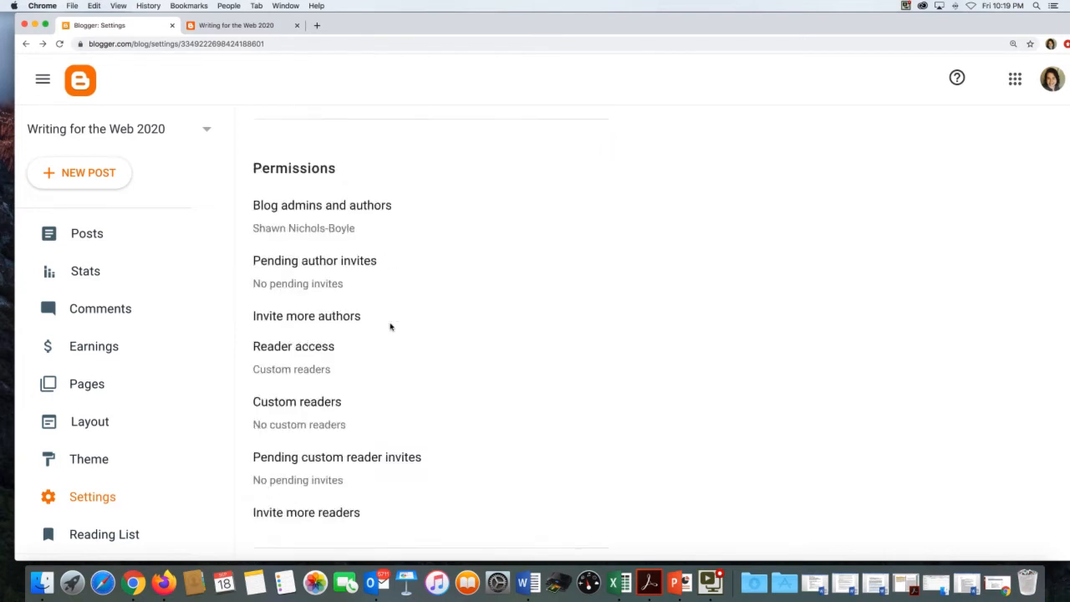